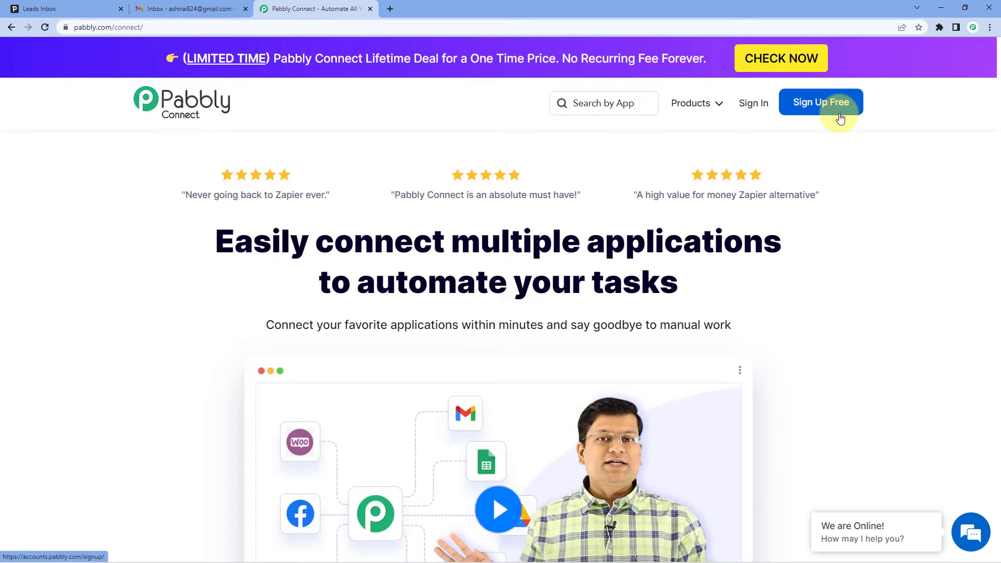
Step: Sign in to Pabbly and open the Pabbly Connect dashboard
click(762, 103)
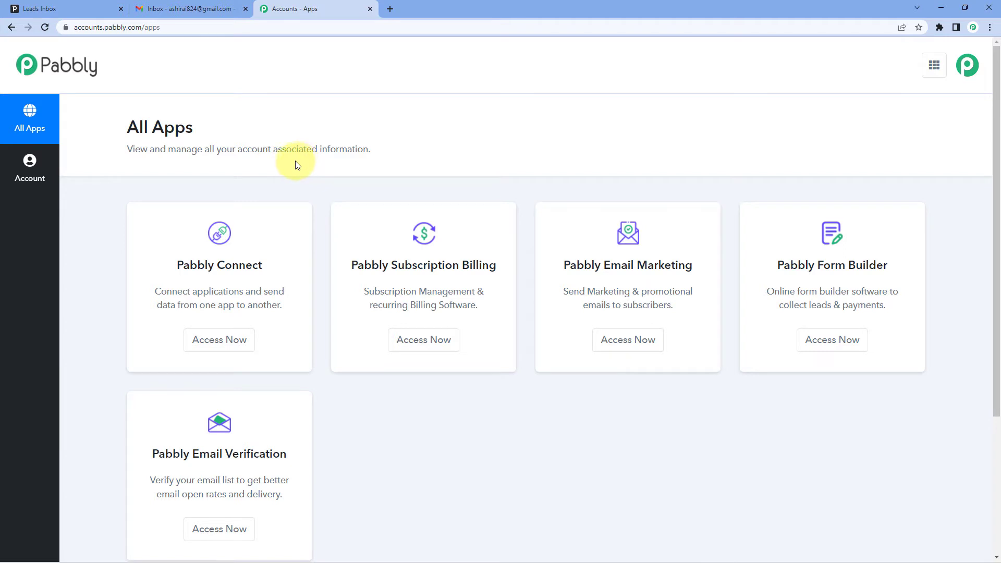
click(209, 348)
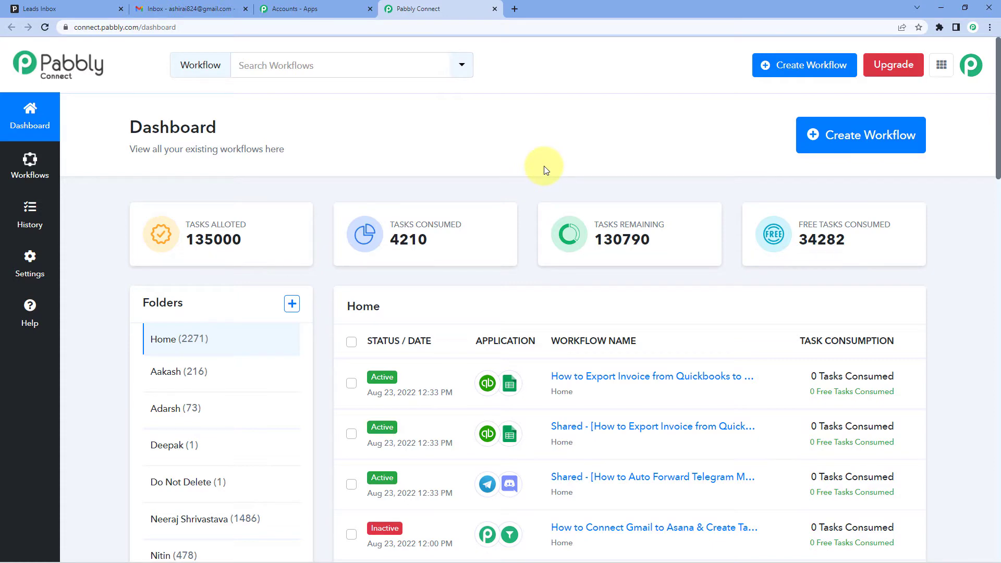
Step: Create a new workflow named "Pipedrive to Gmail"
click(839, 149)
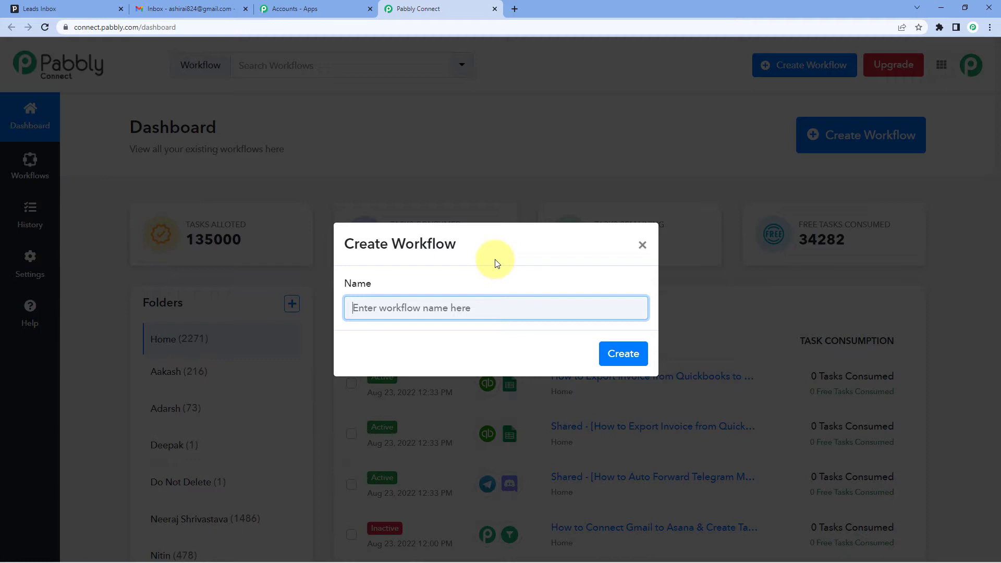
text(pa)
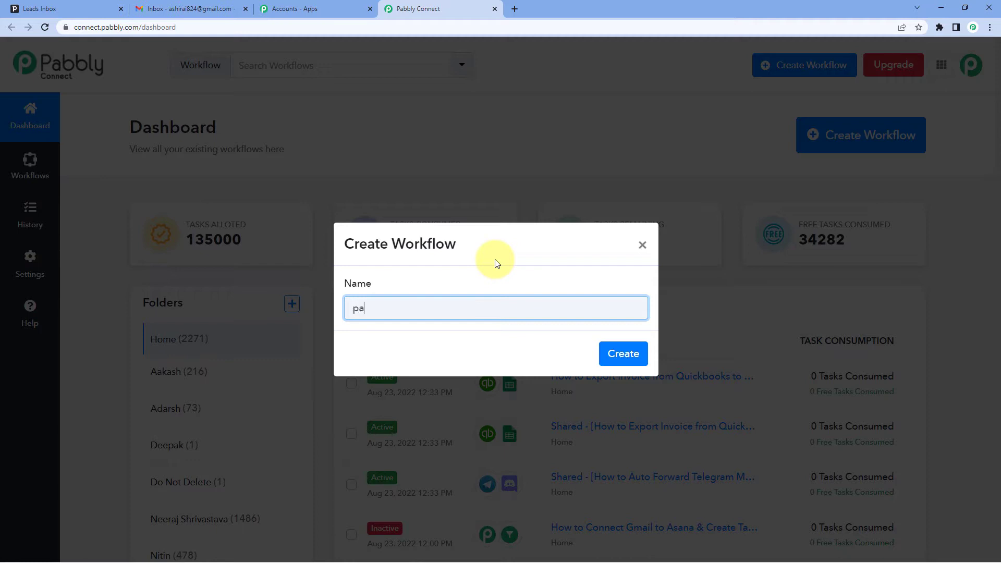
text(pedrive to G,ai)
key(BackSpace)
key(BackSpace)
key(BackSpace)
text(mail)
key(BackSpace)
key(BackSpace)
text(Pi)
click(497, 263)
click(607, 354)
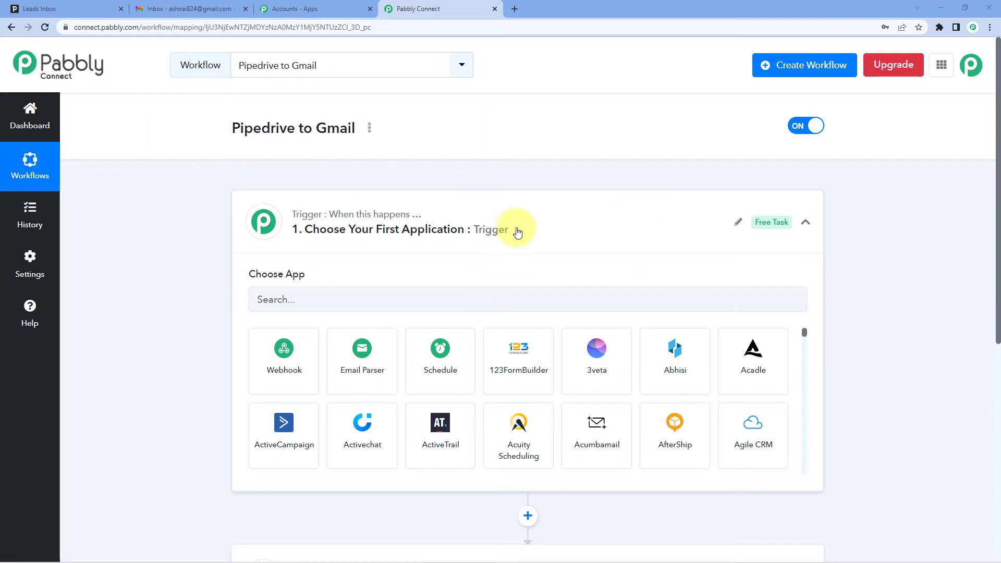
click(514, 230)
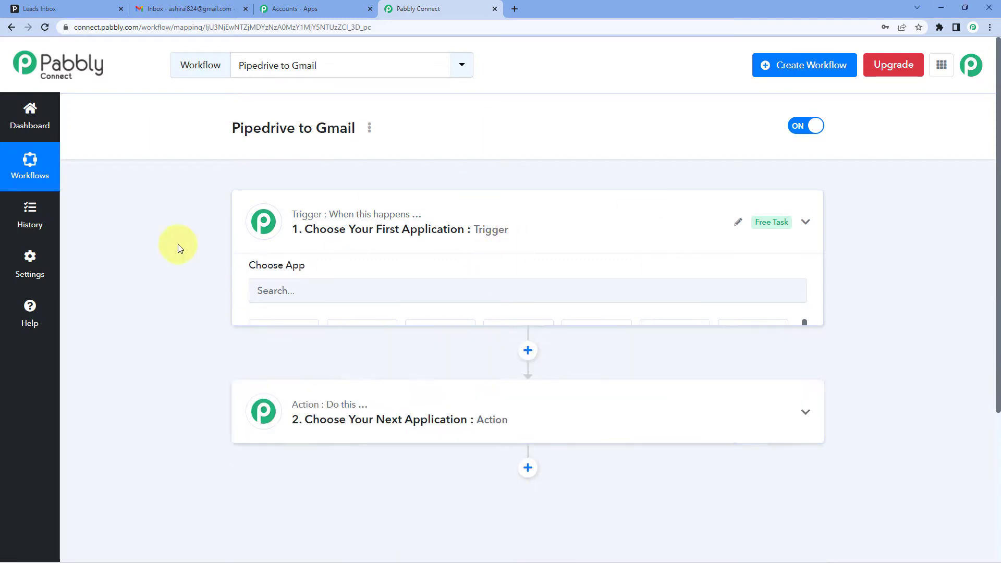
scroll(165, 223, down, 2)
scroll(166, 223, up, 1)
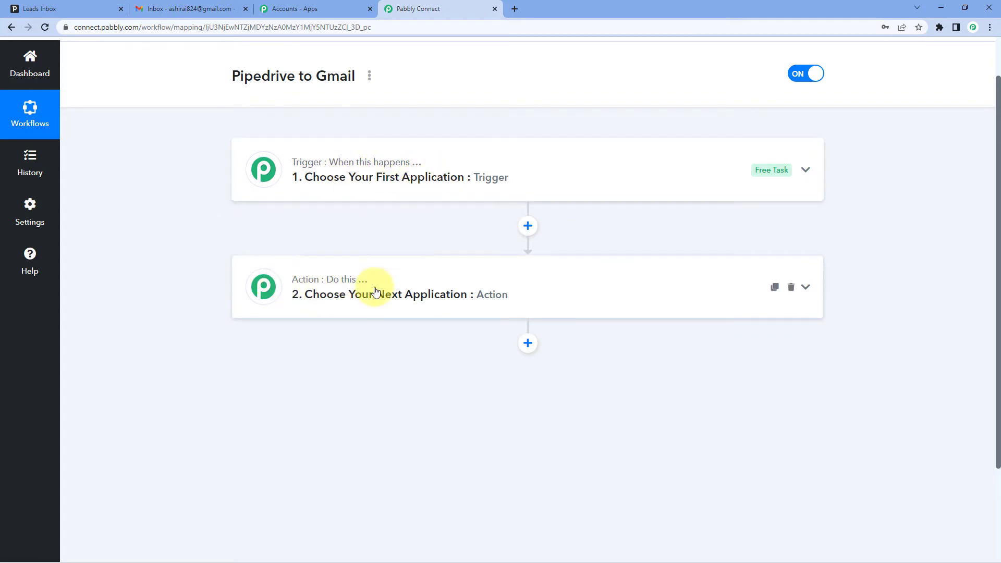
Step: Choose PipeDrive as the workflow's trigger application
click(420, 165)
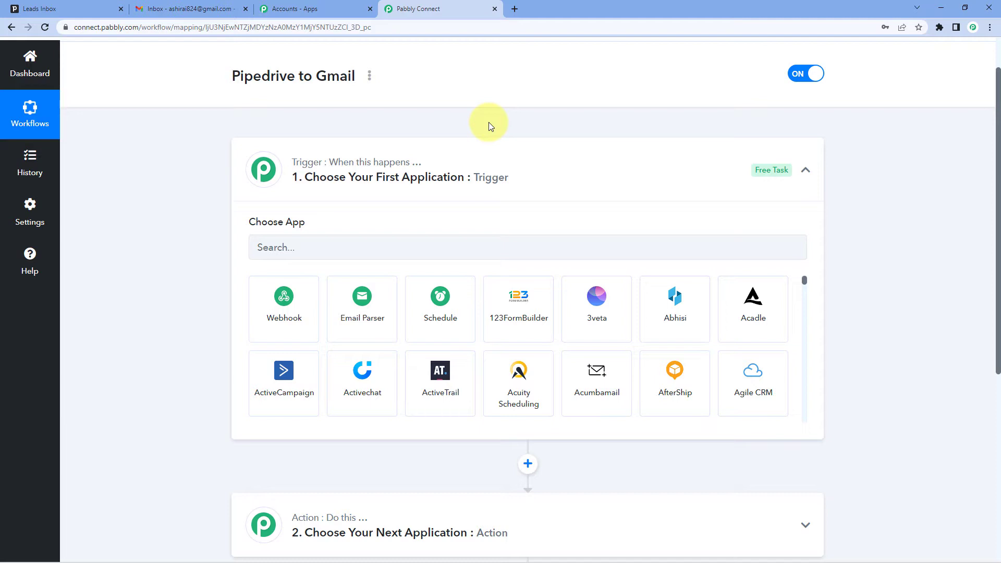
scroll(261, 170, down, 1)
click(273, 196)
text(pai)
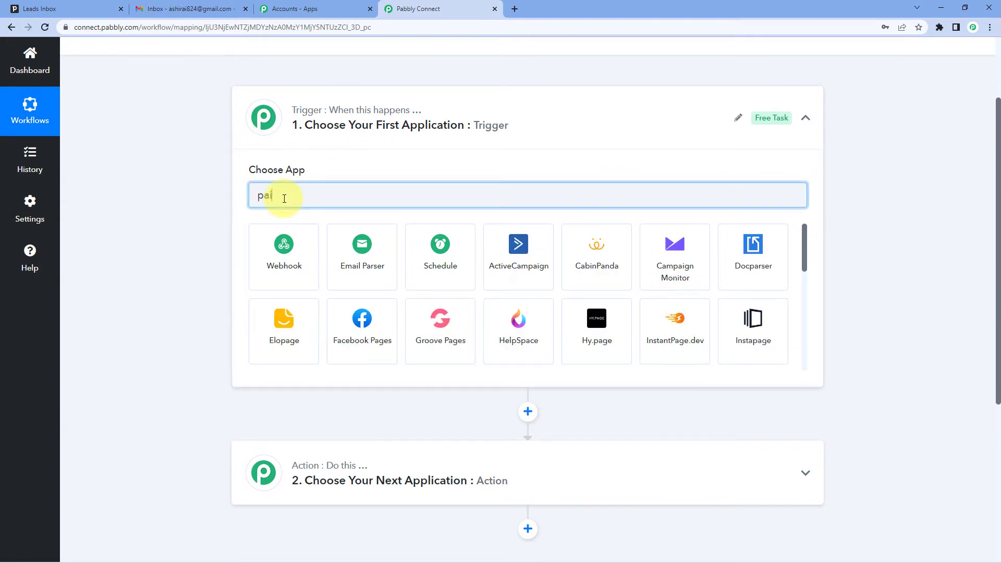
text(p)
key(ctrl+a)
text(p)
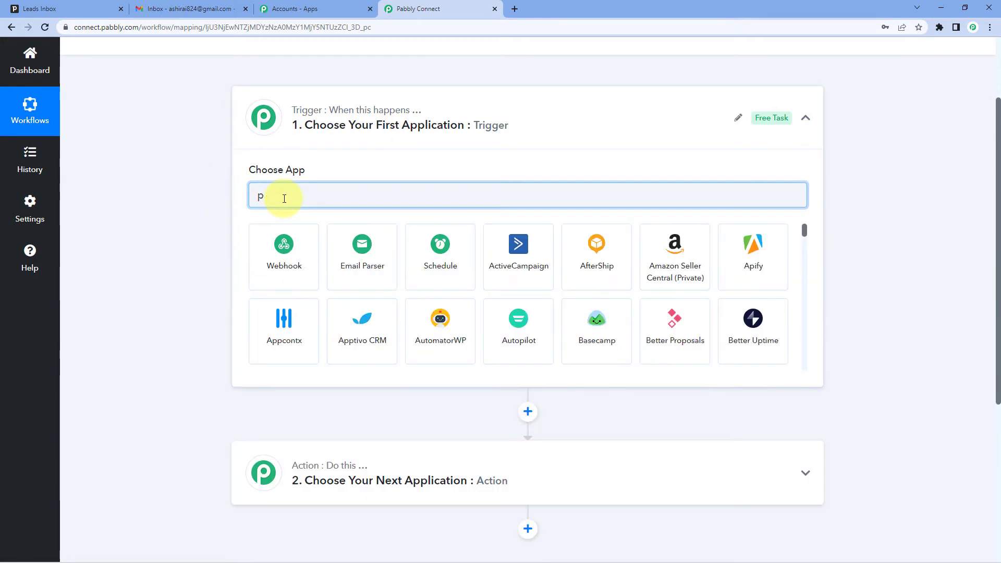
text(ipe)
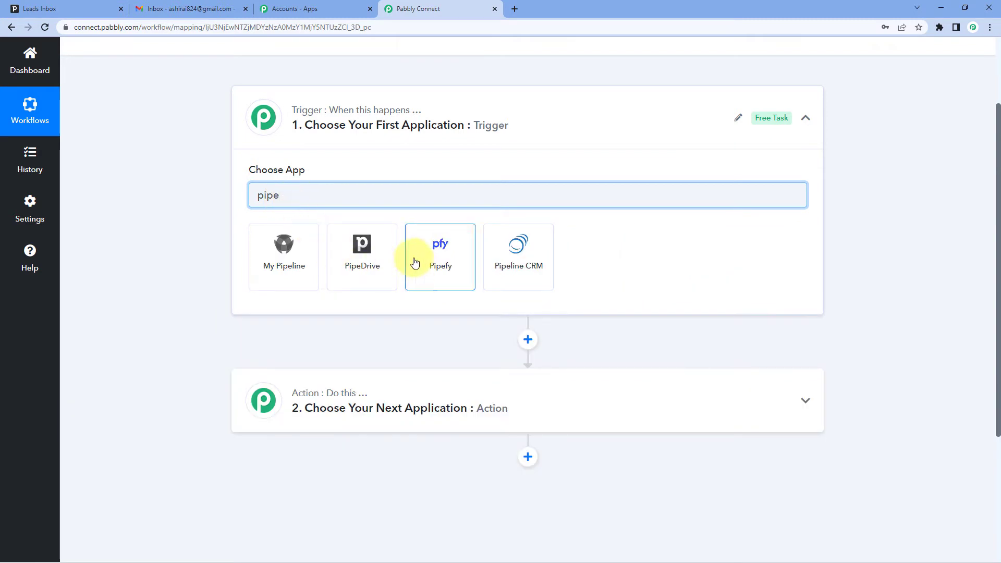
click(393, 259)
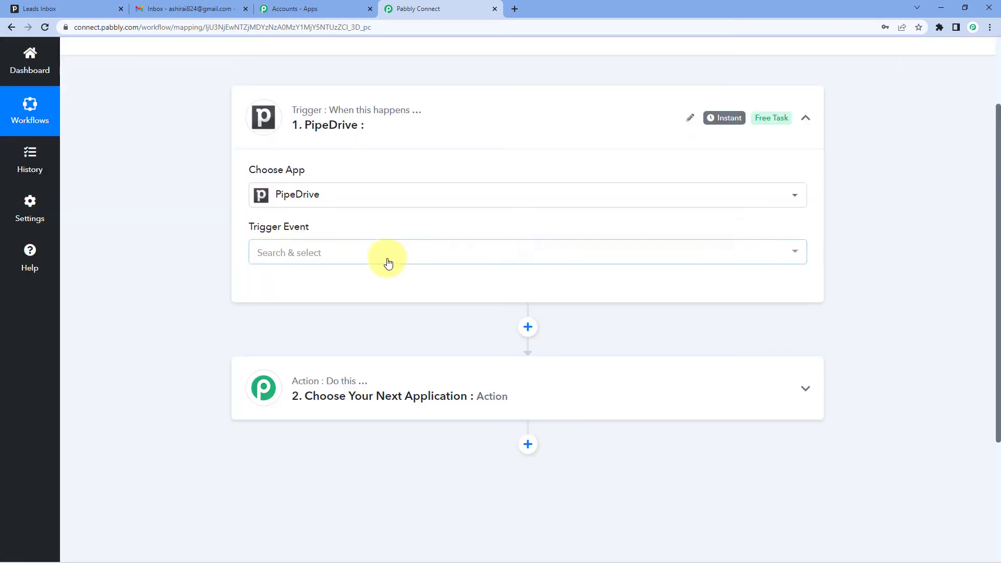
Step: Set the PipeDrive trigger event to New Lead and open the form for adding a new PipeDrive connection
scroll(346, 193, down, 2)
scroll(333, 187, up, 1)
click(342, 200)
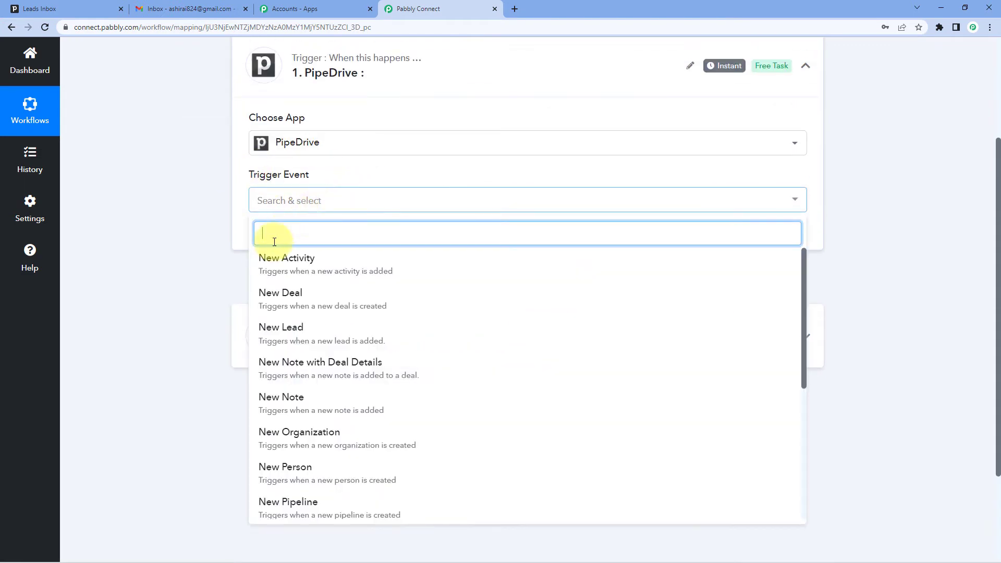
click(288, 336)
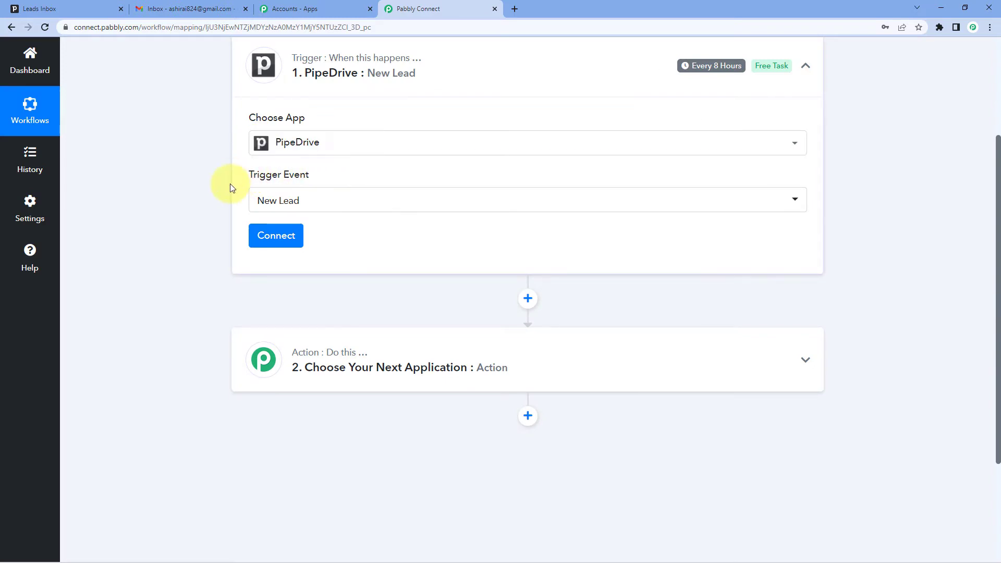
click(294, 246)
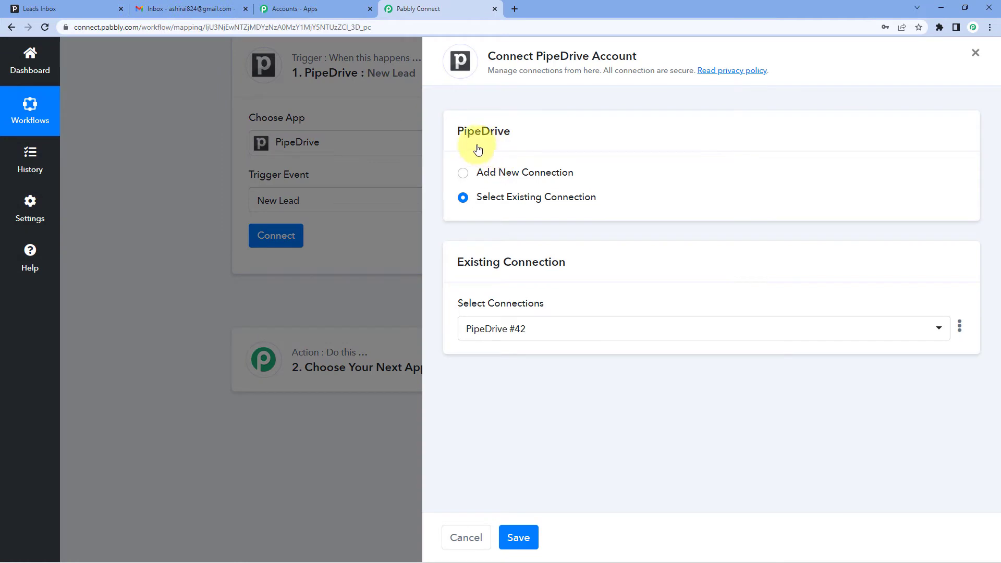
click(463, 174)
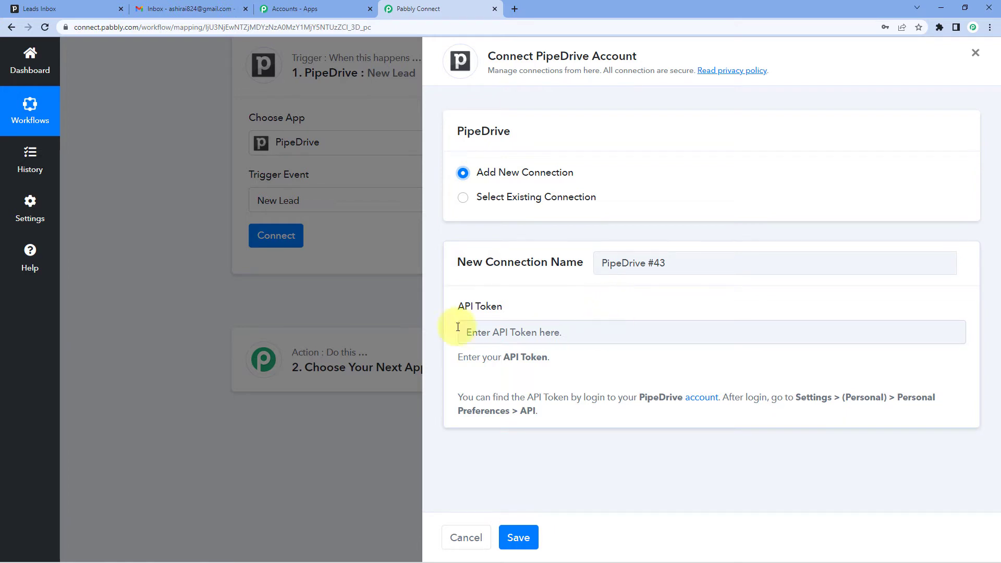
Step: Switch to Pipedrive and copy the personal API token from the account's personal preferences
click(37, 8)
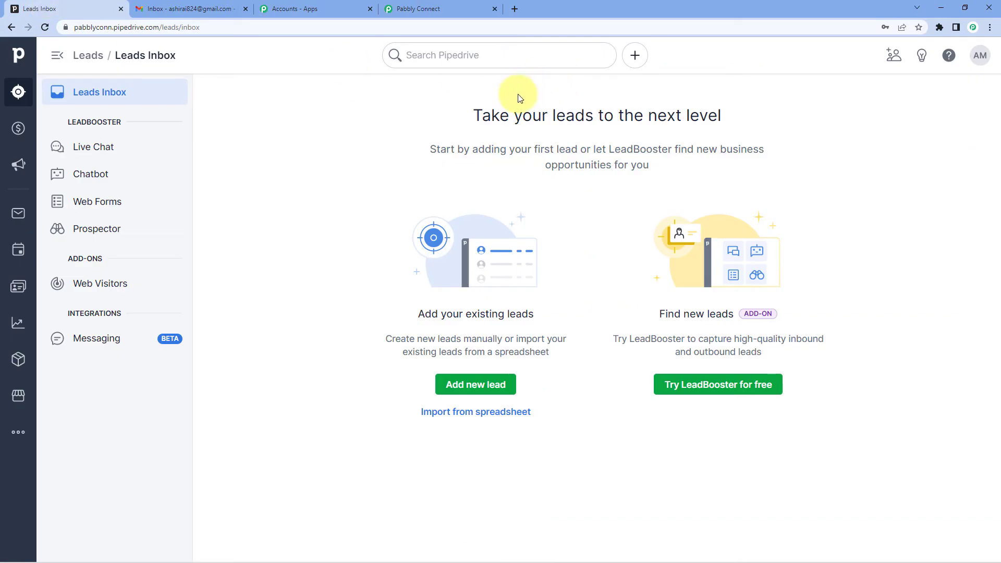
click(980, 57)
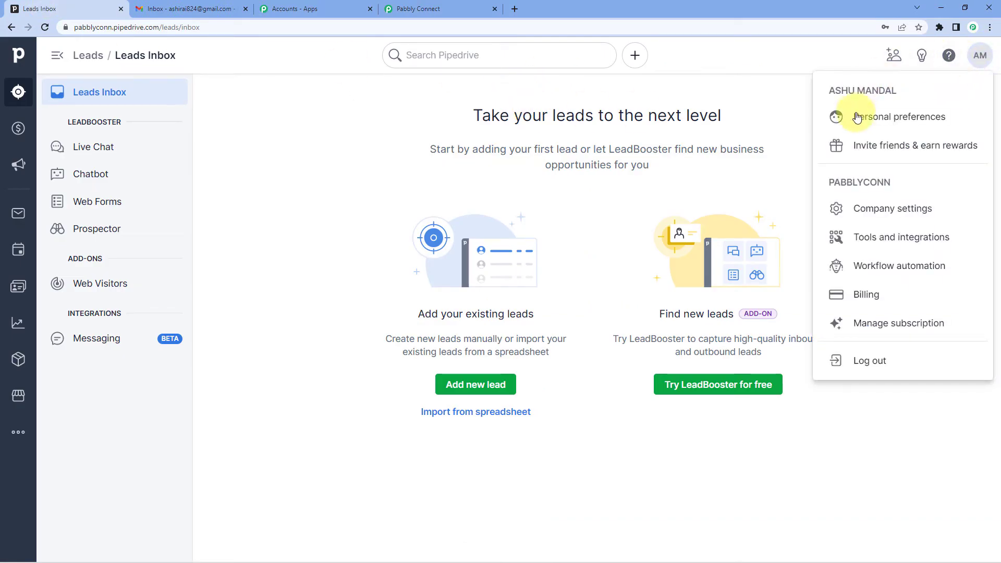
click(877, 121)
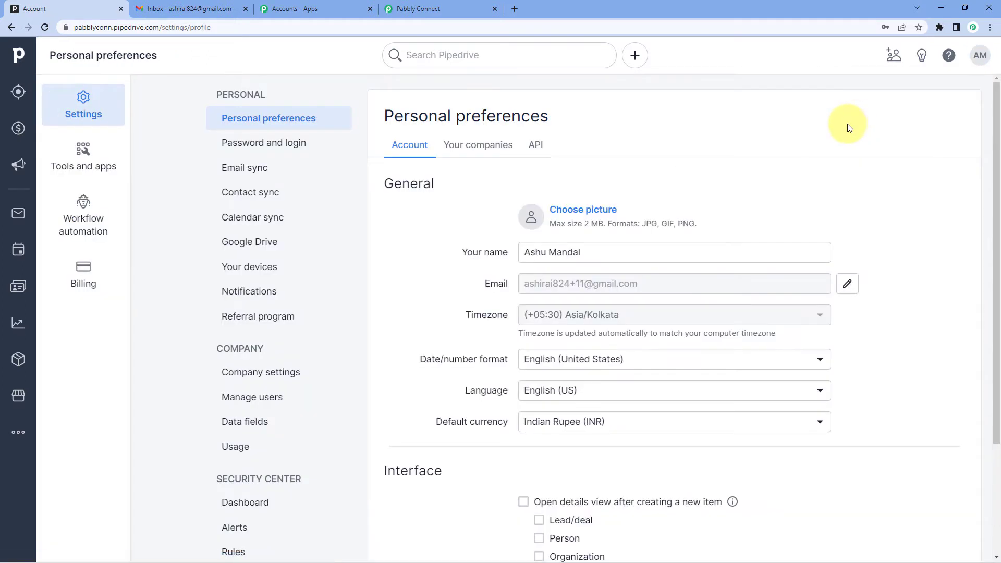
click(538, 151)
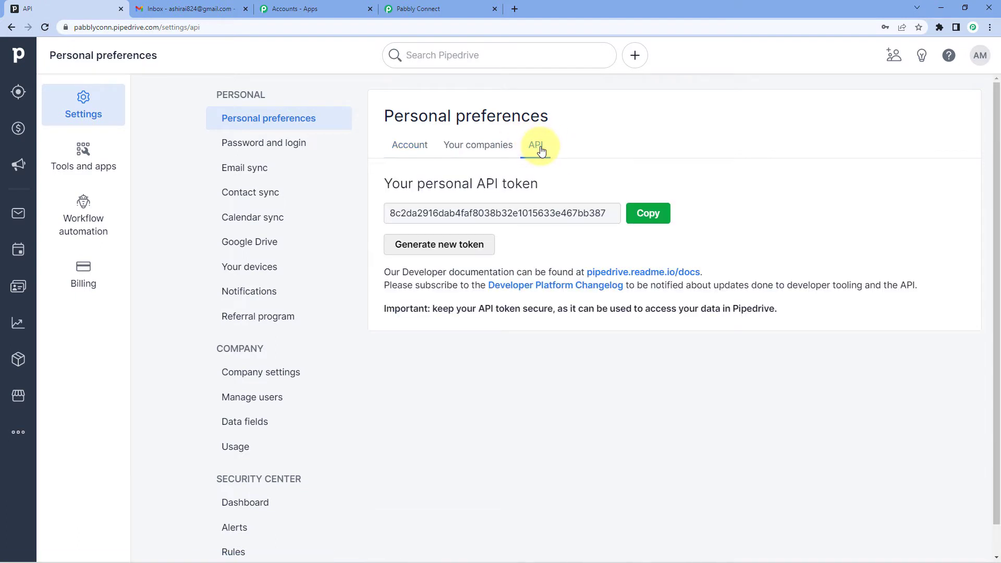
click(649, 214)
click(649, 214)
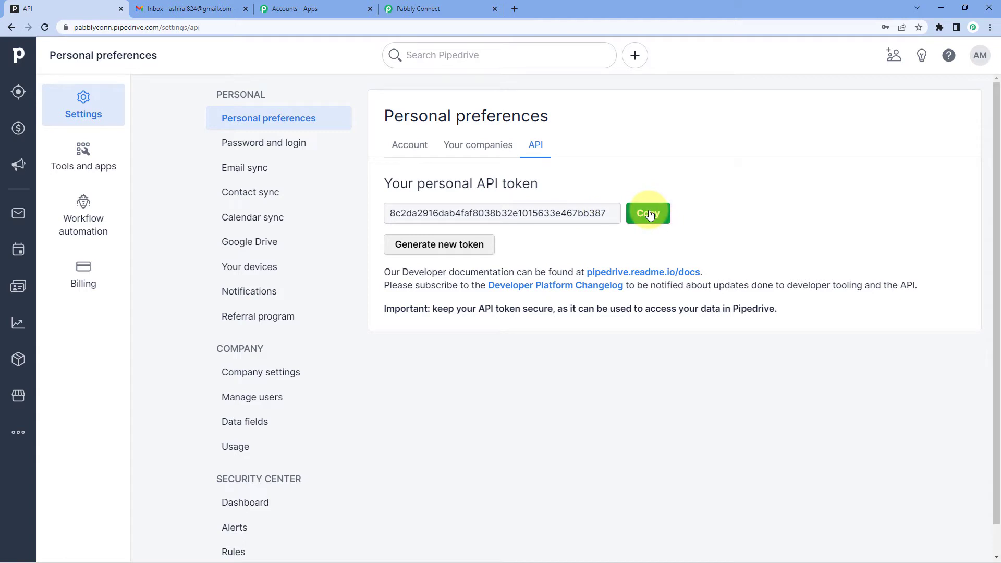
Step: Return to Pabbly Connect, paste the API token into the new PipeDrive connection and save it
click(388, 6)
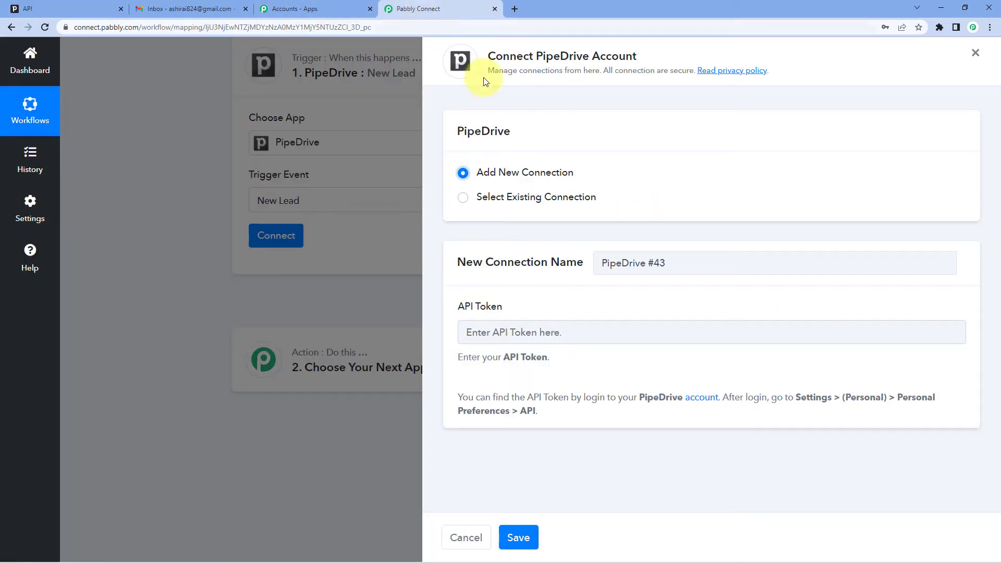
click(501, 327)
right_click(498, 328)
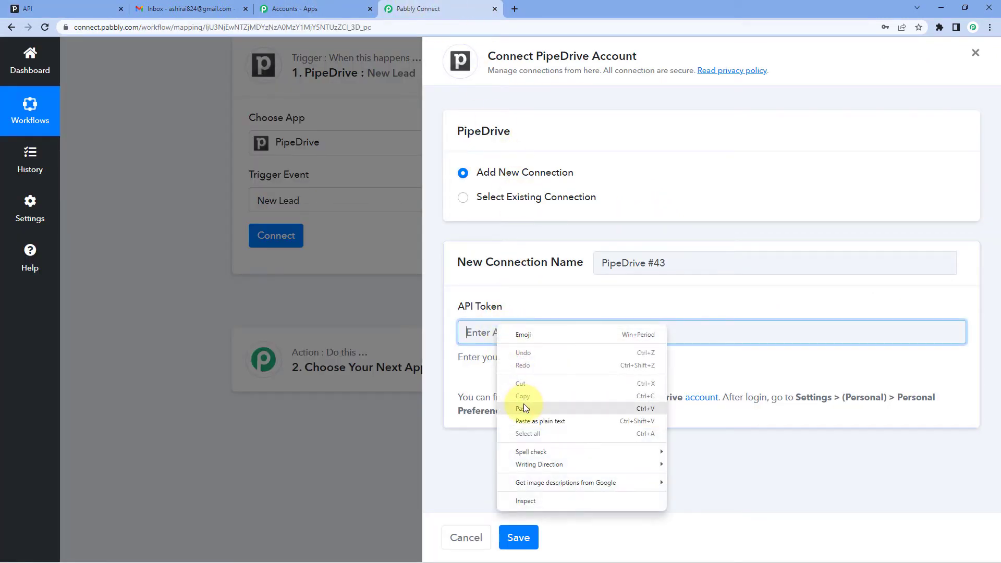
click(523, 407)
click(520, 536)
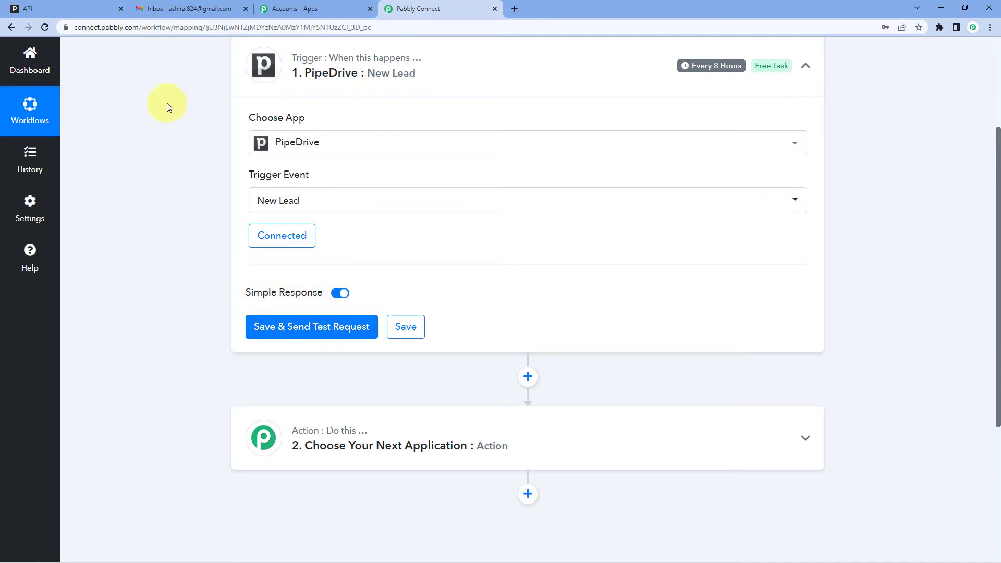
Step: Switch to Pipedrive and start a new lead, entering the contact person's name and the organization Pabbly
click(31, 8)
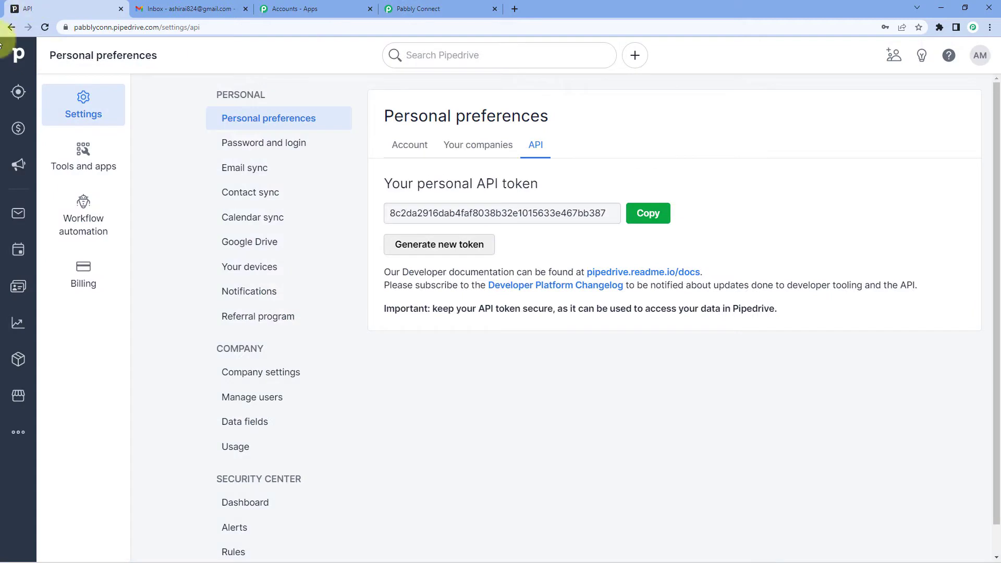
click(15, 92)
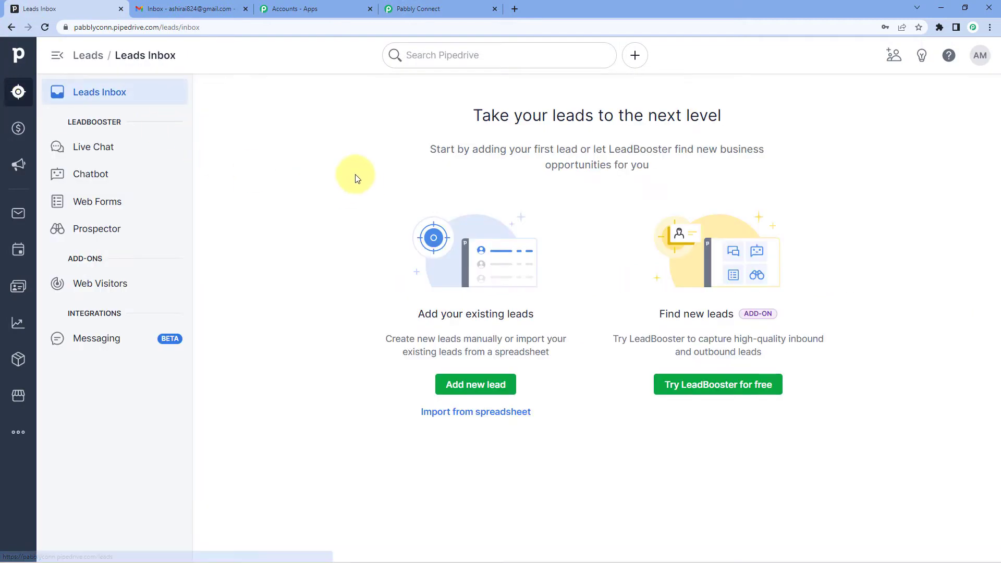
click(477, 390)
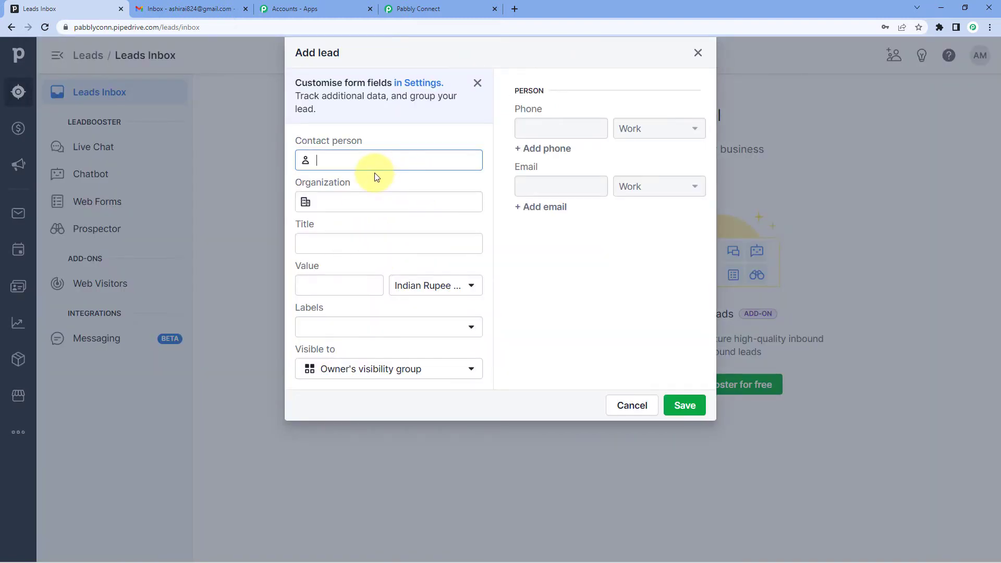
text(Dummy Name)
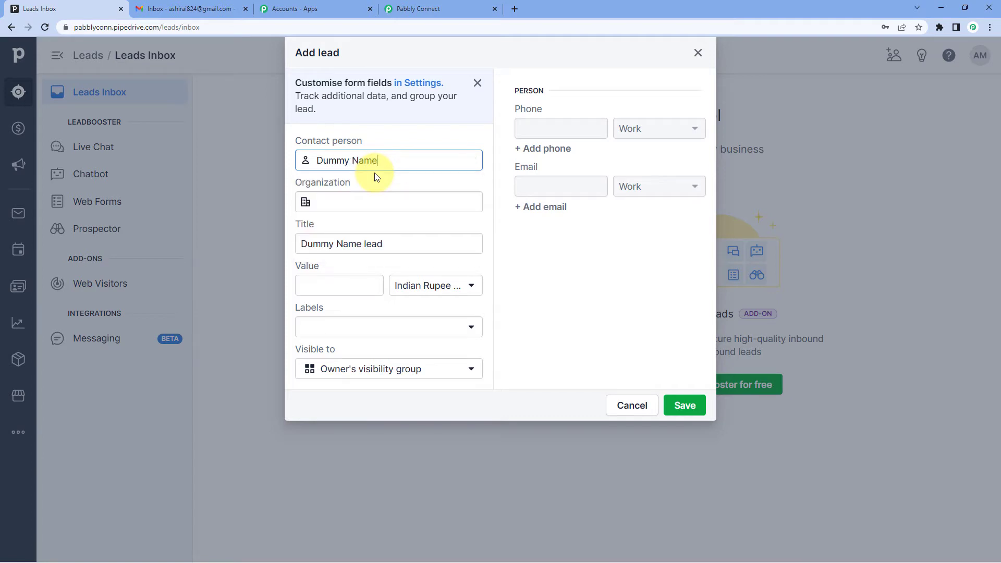
click(361, 202)
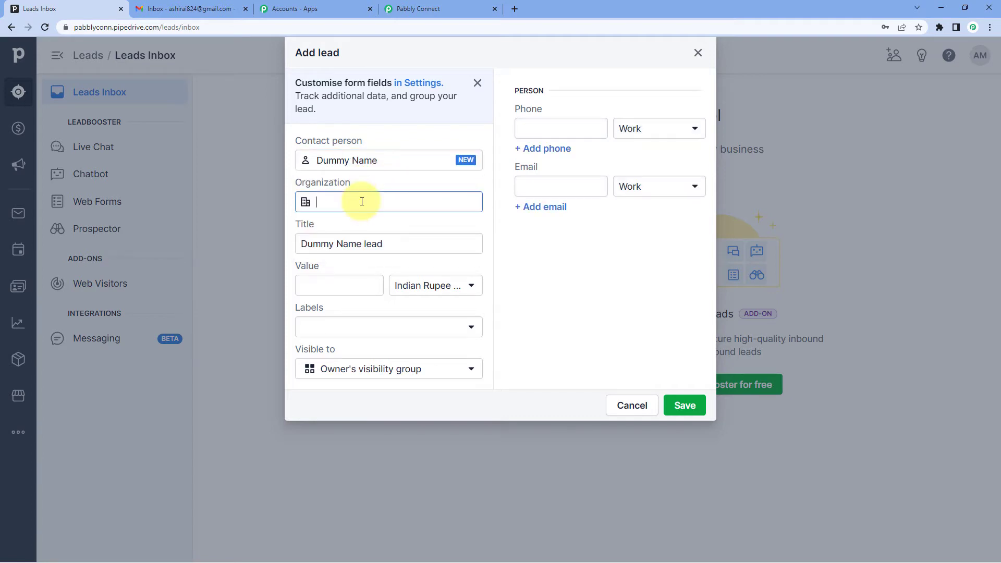
text(Pabbly)
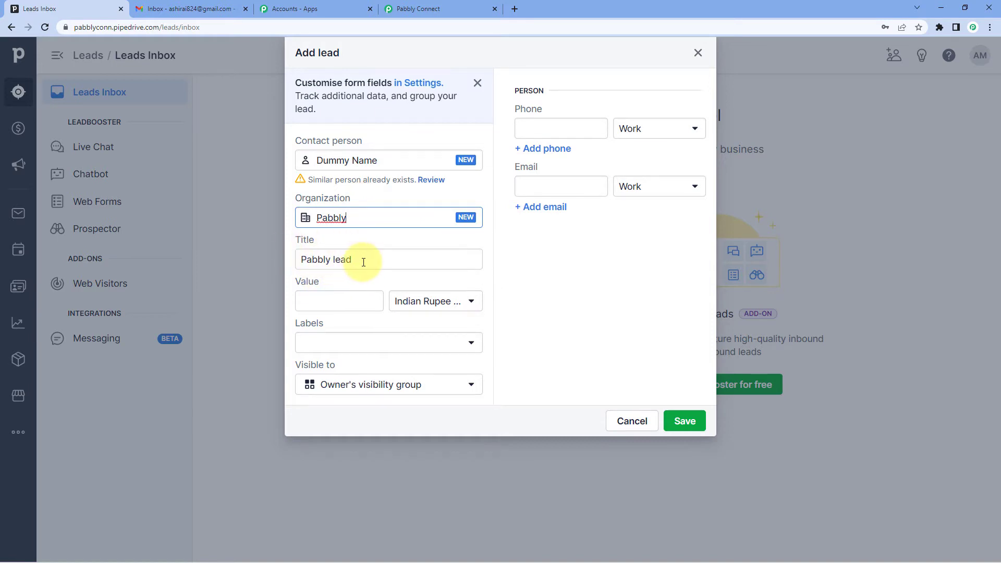
Step: Set the new lead's value to 999 and give it the Hot label
click(312, 302)
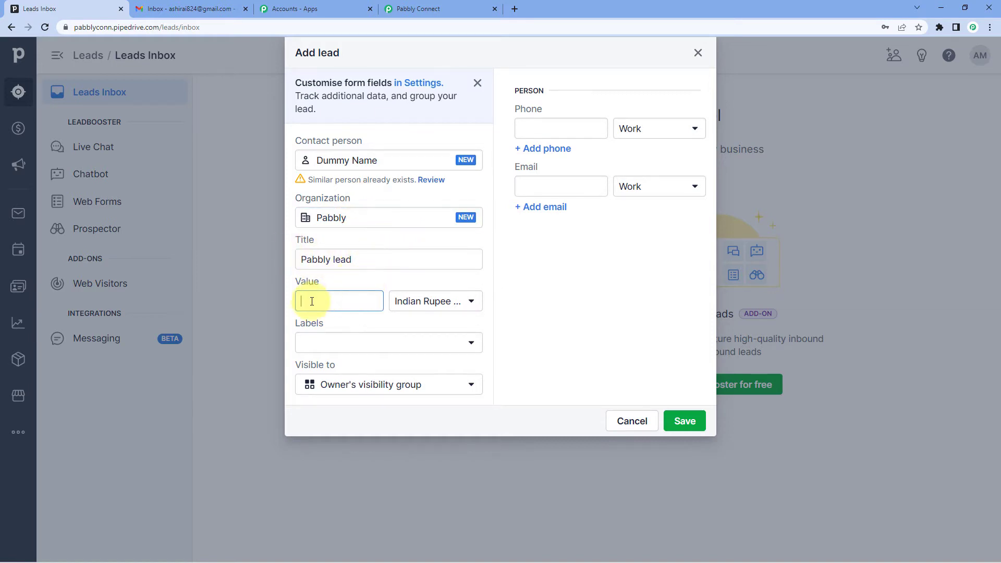
text(999)
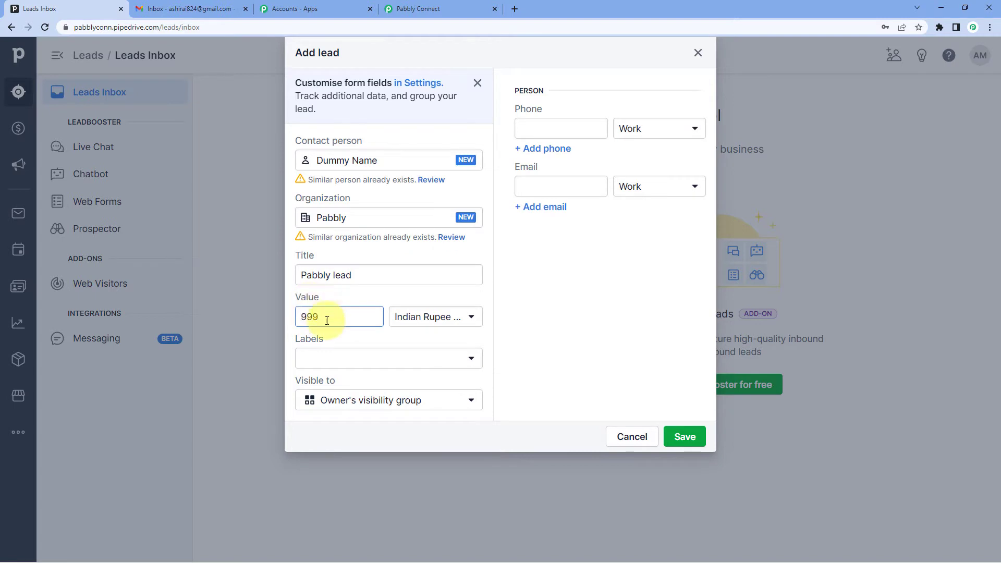
click(363, 360)
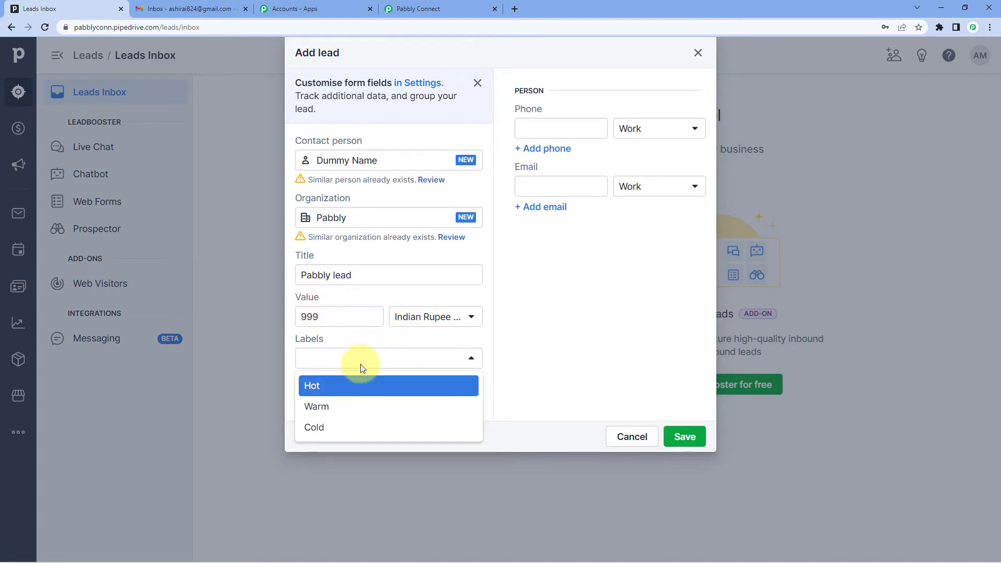
click(319, 389)
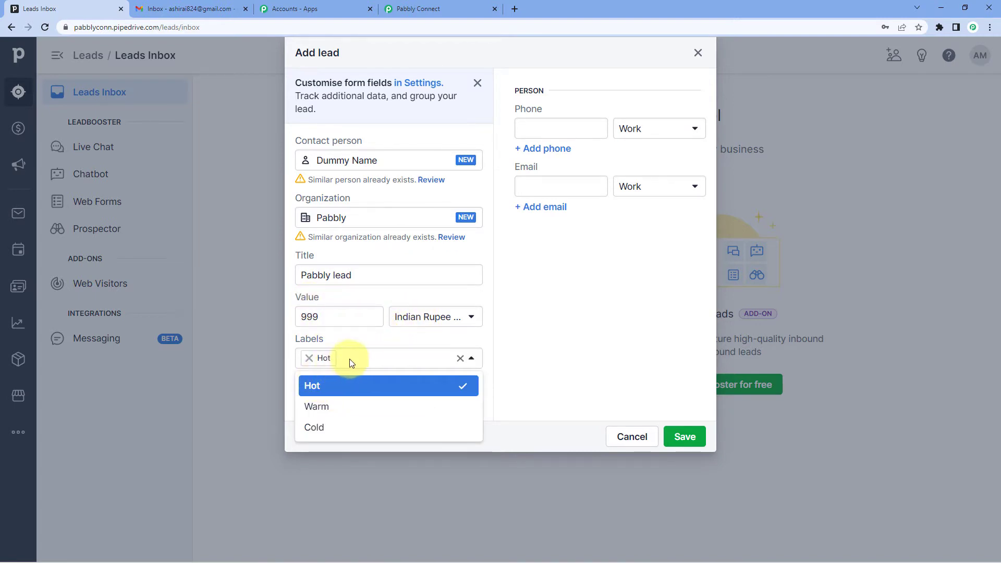
click(368, 344)
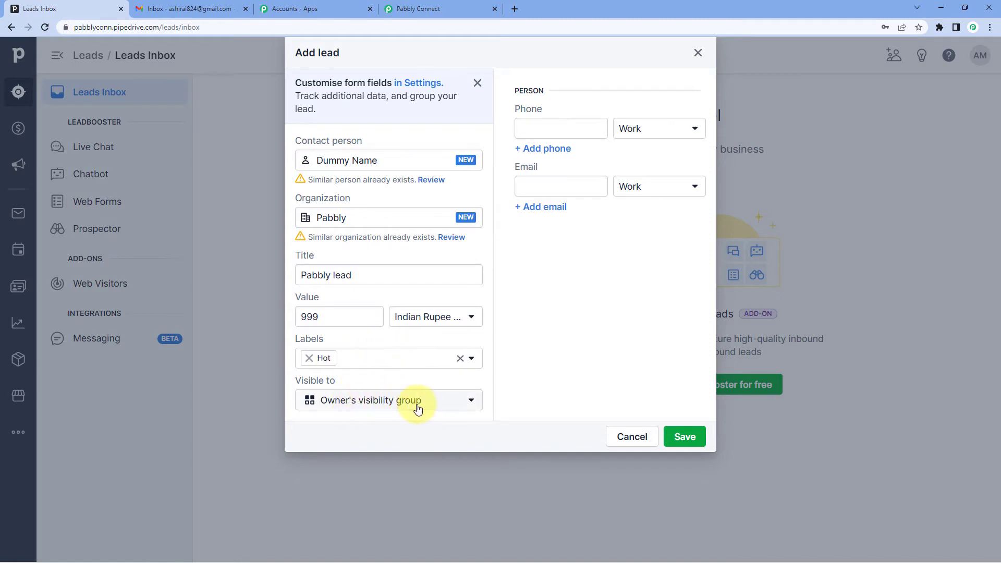
Step: Keep the new lead visible to the owner's visibility group and enter the contact's phone number as a Mobile number
click(457, 406)
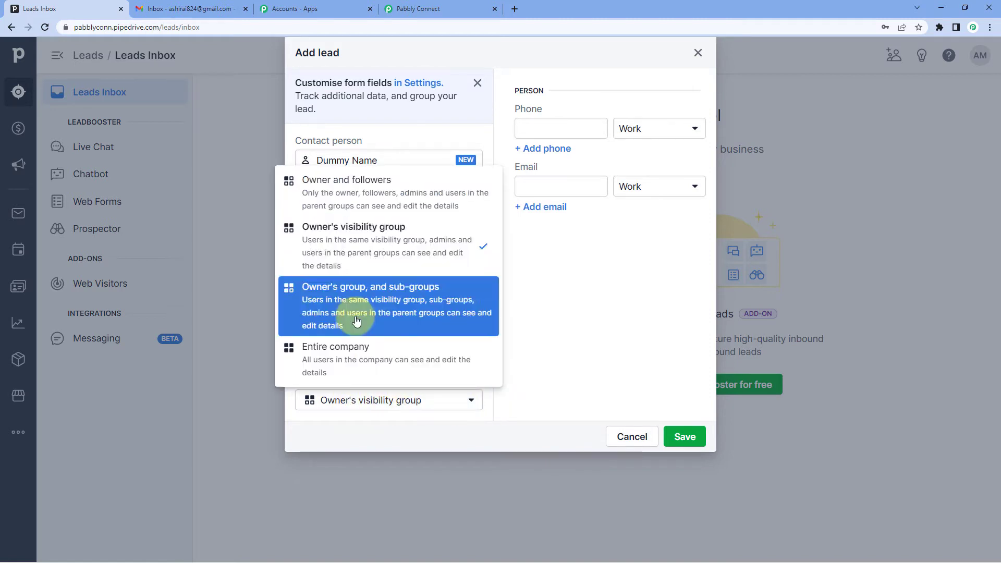
click(357, 246)
click(565, 127)
text(1234568790)
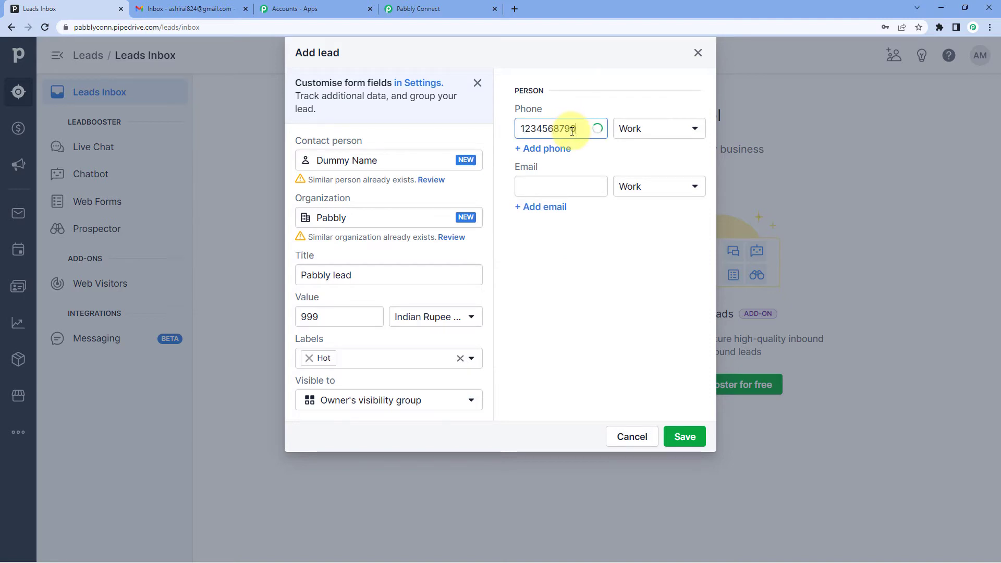
click(631, 129)
click(634, 194)
Step: Enter the contact's work email address and dismiss the possible-duplicate suggestion
click(542, 187)
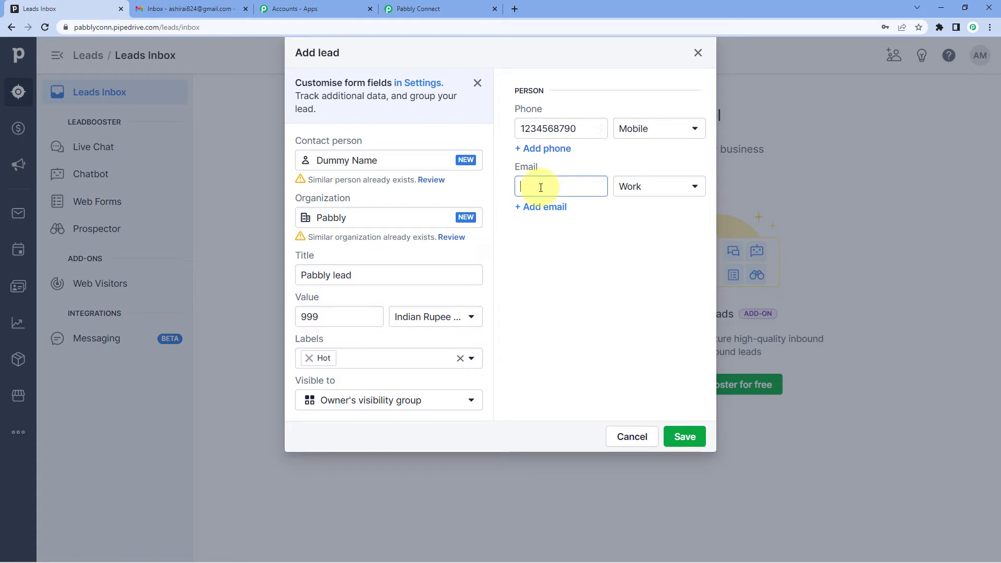
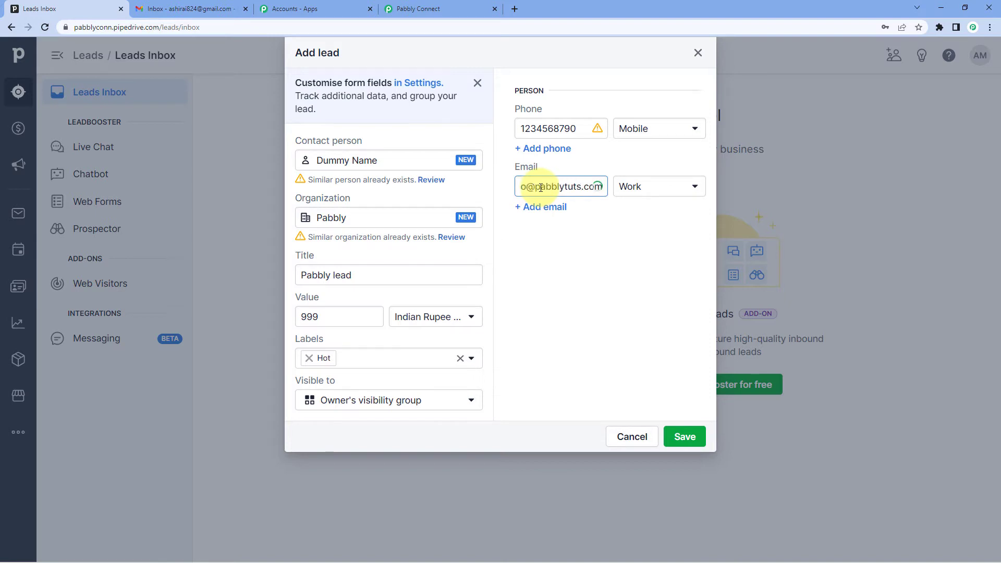
click(564, 277)
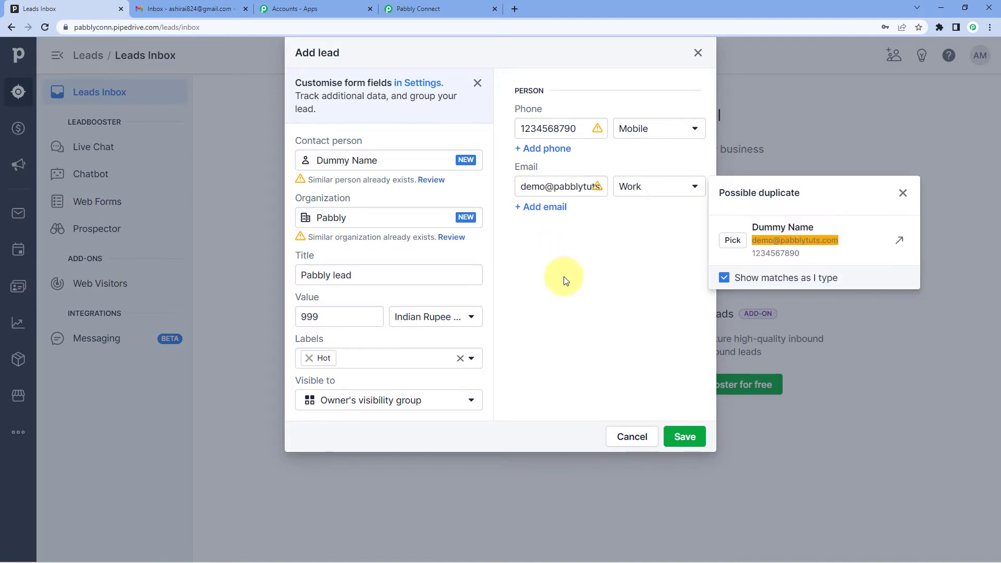
click(903, 193)
Step: Replace the part before the @ sign in the contact's email, save the new lead and dismiss the custom filters hint
drag(545, 186, 474, 201)
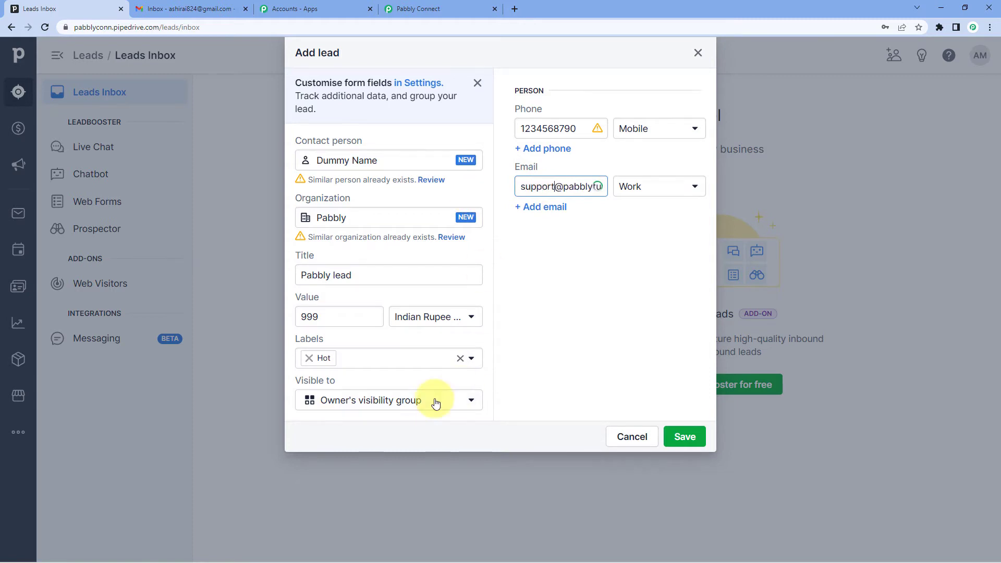
click(589, 245)
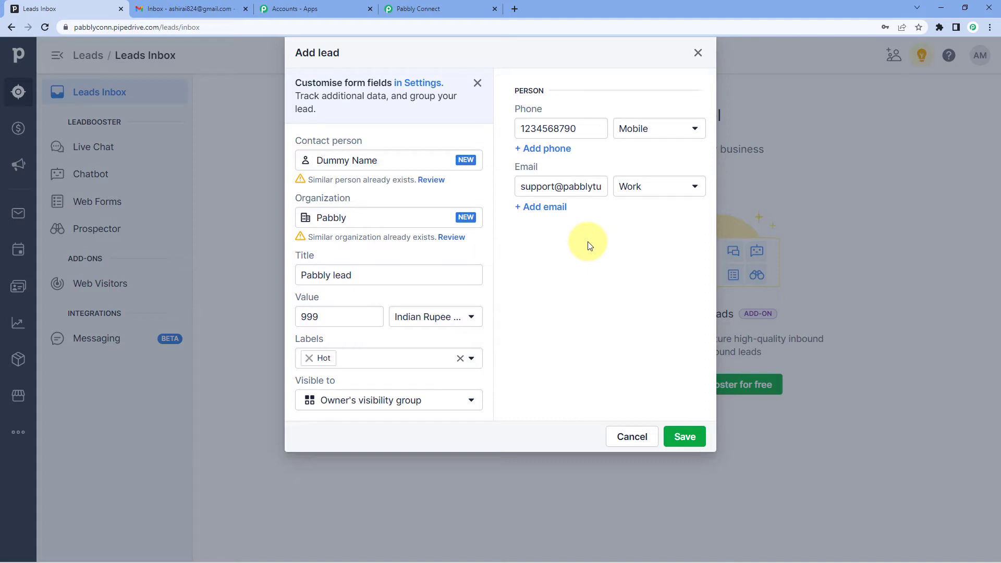
click(687, 435)
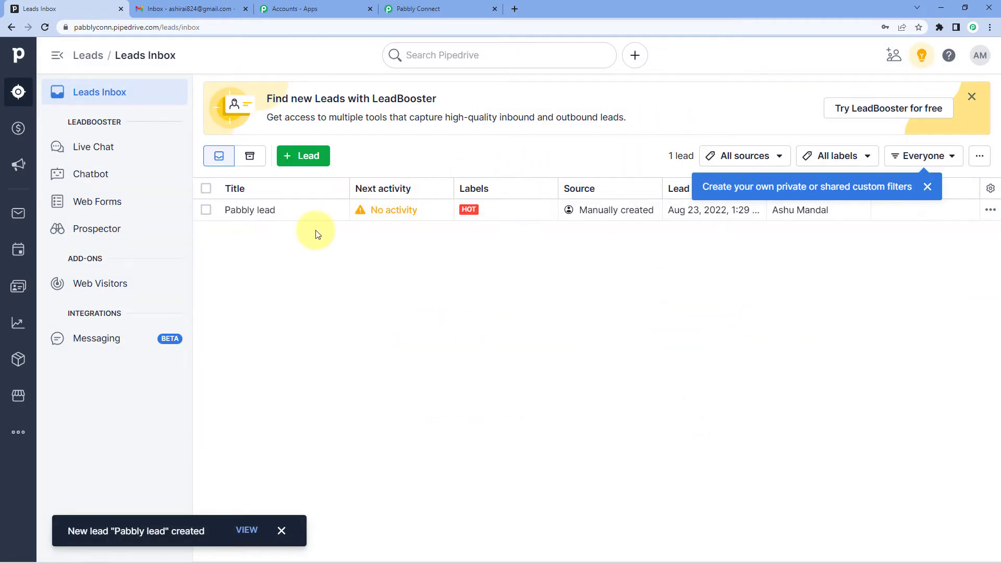
click(928, 187)
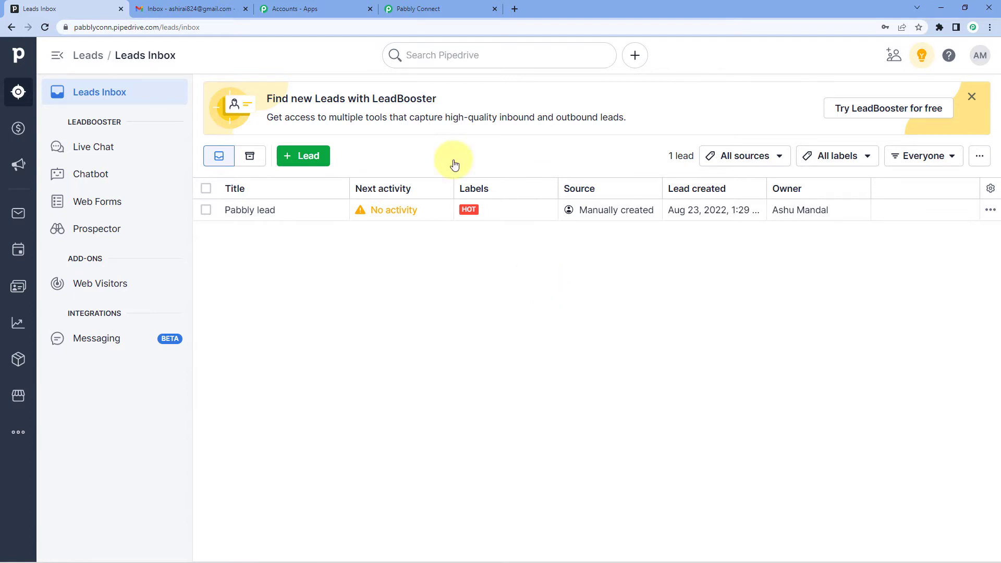
Step: Switch to Pabbly Connect and save the PipeDrive New Lead trigger while sending a test request
click(436, 5)
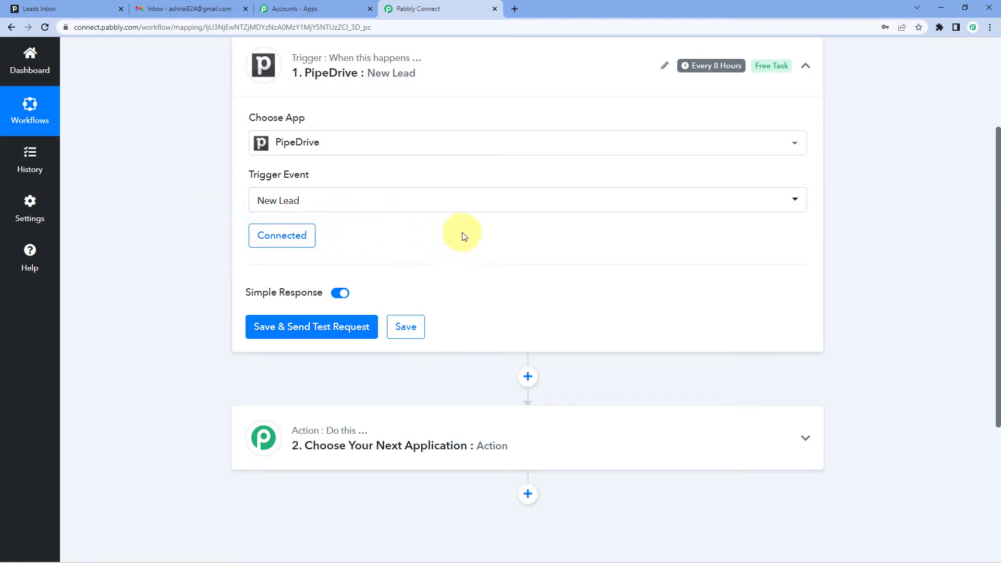
click(326, 325)
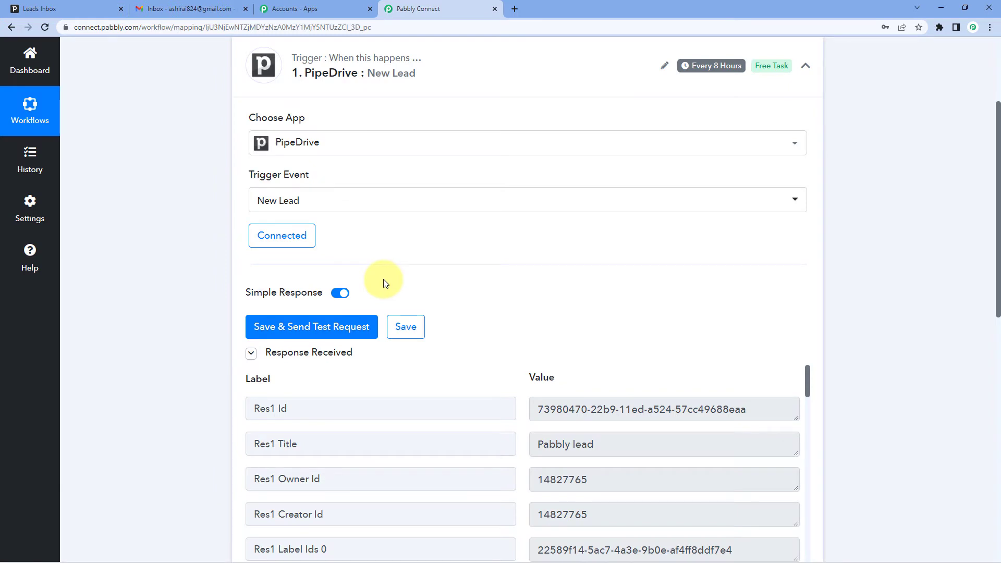
scroll(454, 260, down, 3)
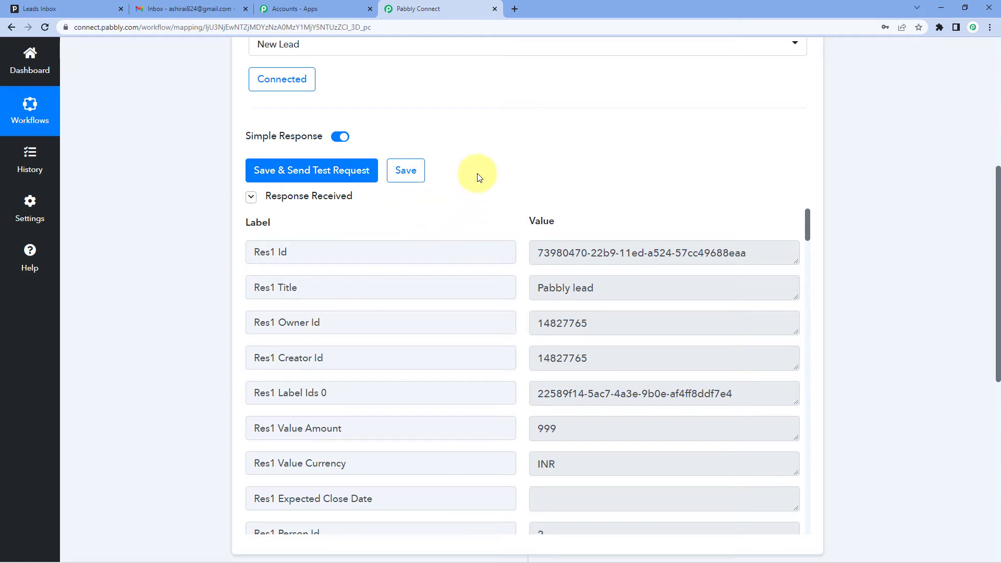
scroll(476, 175, down, 2)
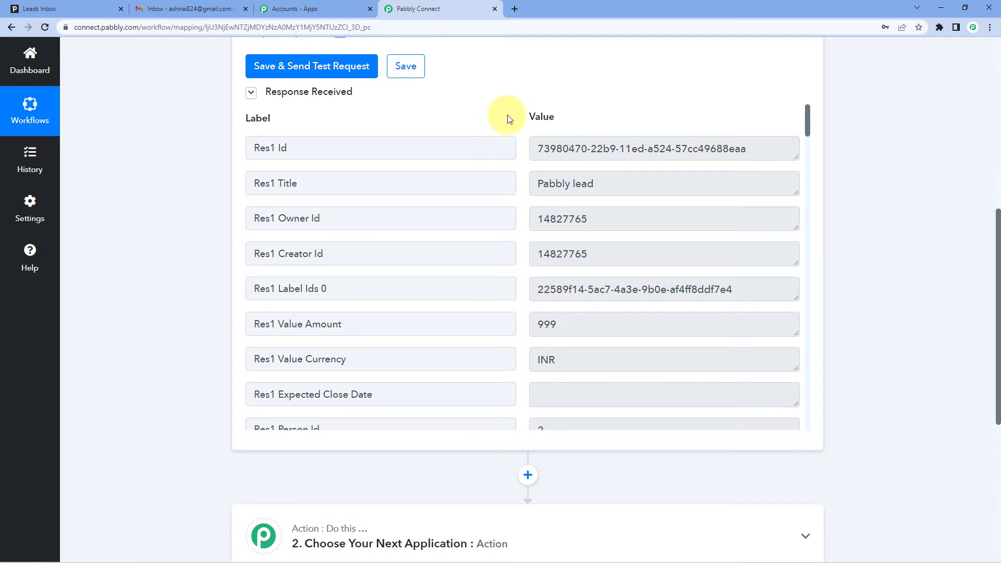
Step: Compare the received lead title with Pipedrive's Leads Inbox and check the value amount, currency, source name and add time in the trigger response
drag(534, 183, 599, 183)
click(62, 3)
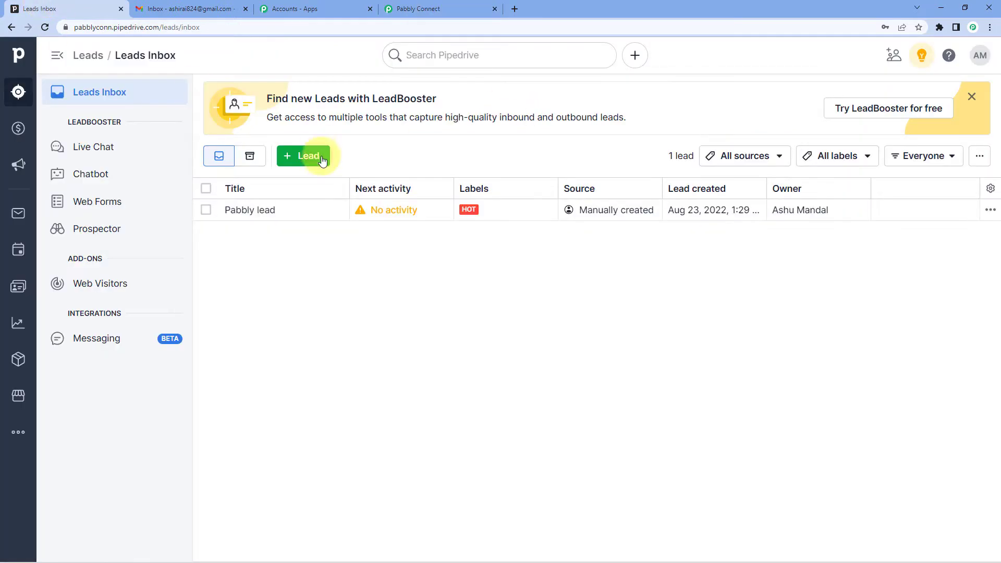
click(430, 8)
scroll(524, 233, down, 1)
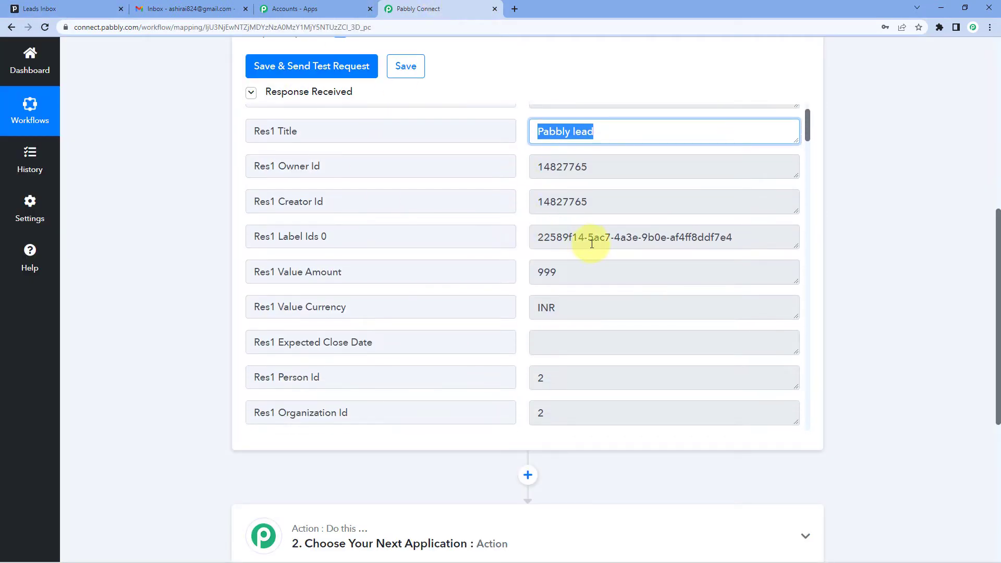
drag(585, 270, 514, 270)
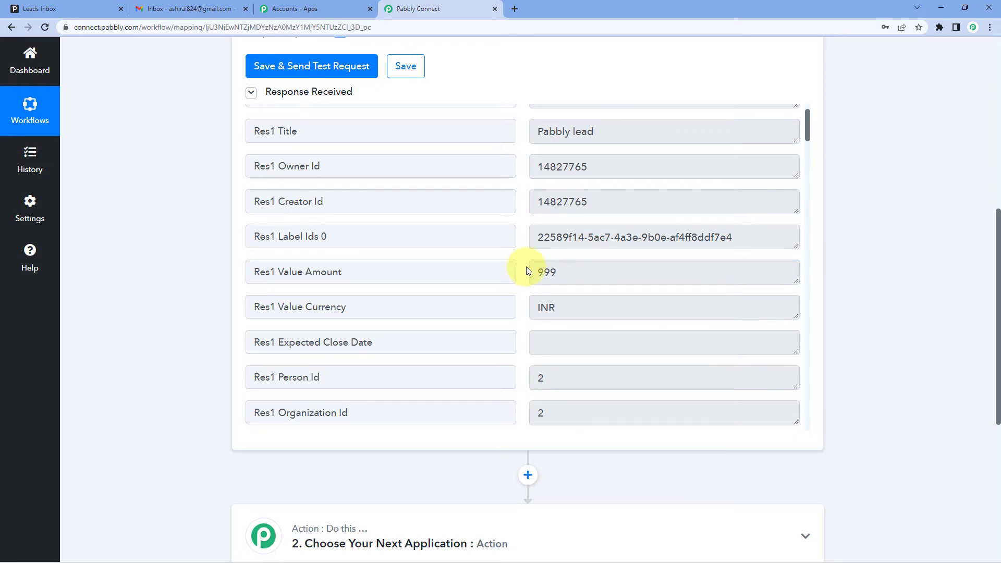
drag(570, 307, 523, 307)
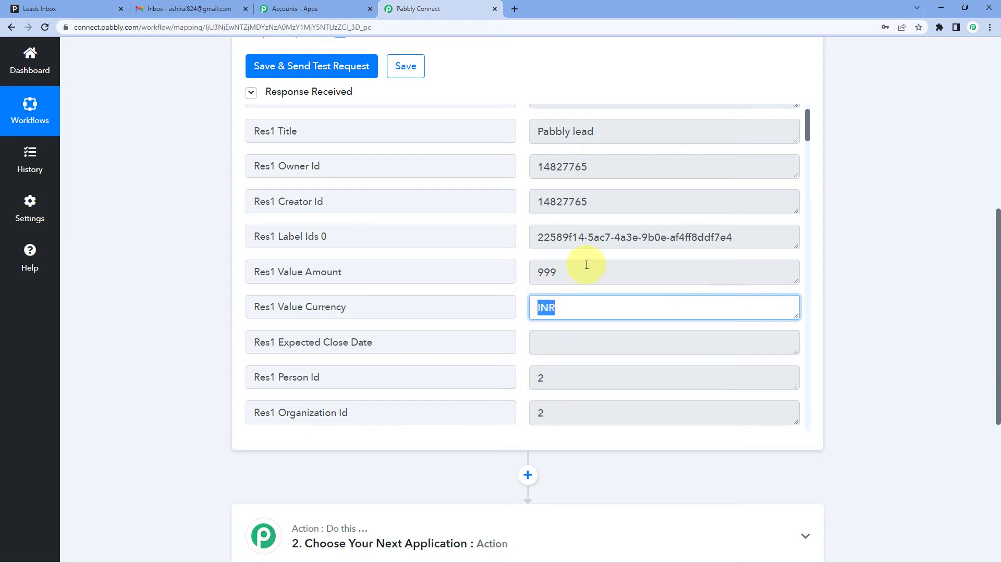
scroll(518, 277, down, 5)
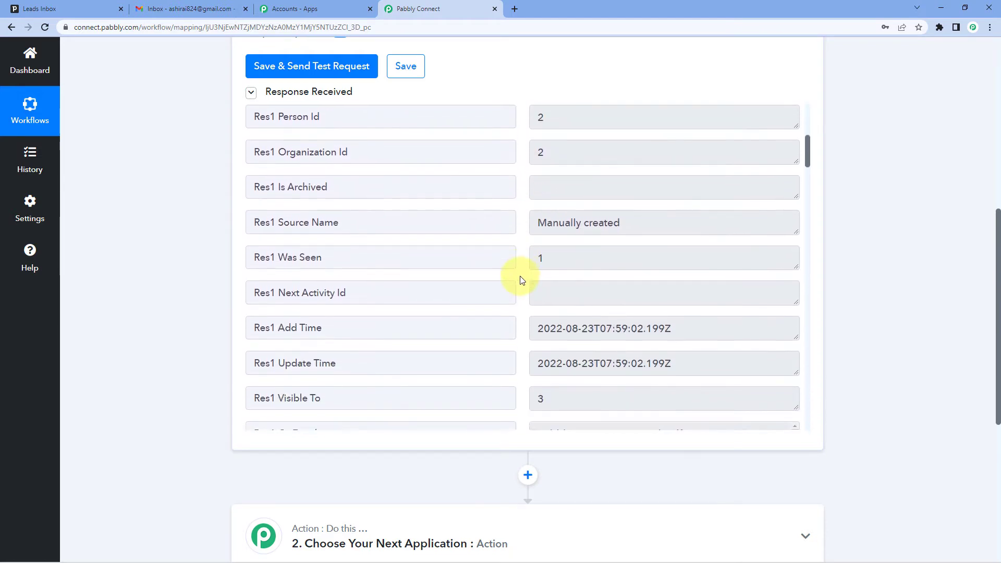
scroll(523, 280, down, 1)
drag(643, 168, 515, 169)
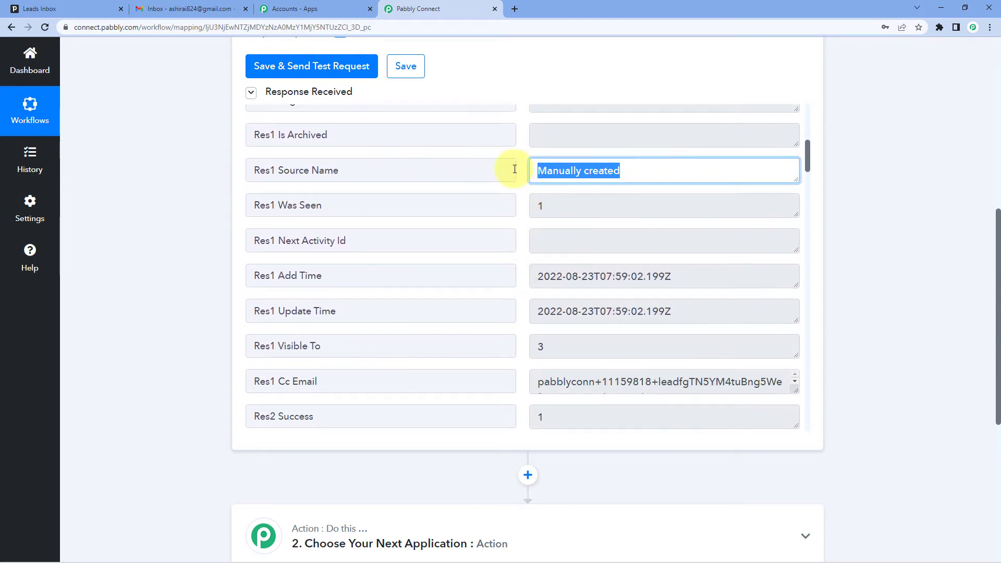
click(523, 175)
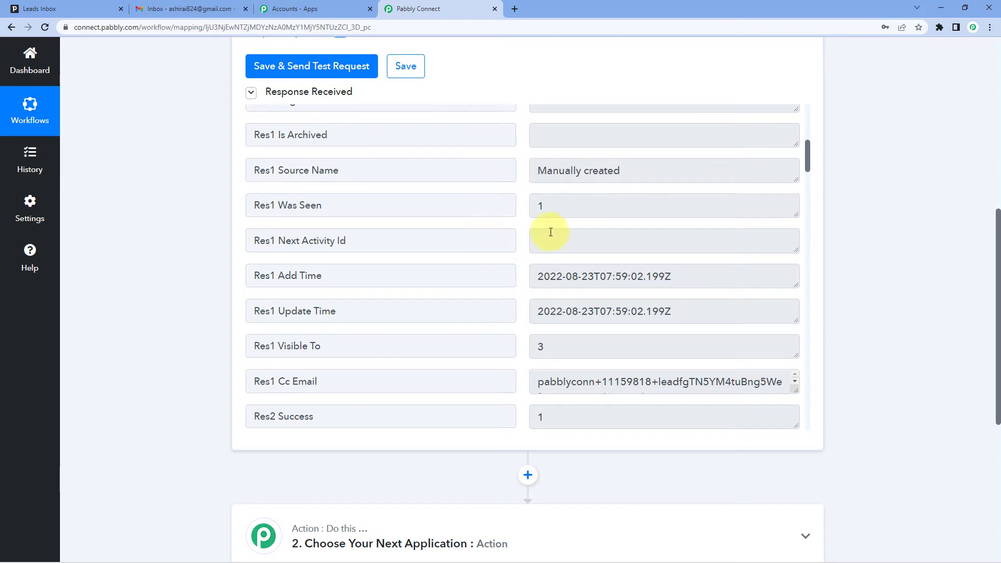
drag(537, 275, 677, 274)
click(686, 277)
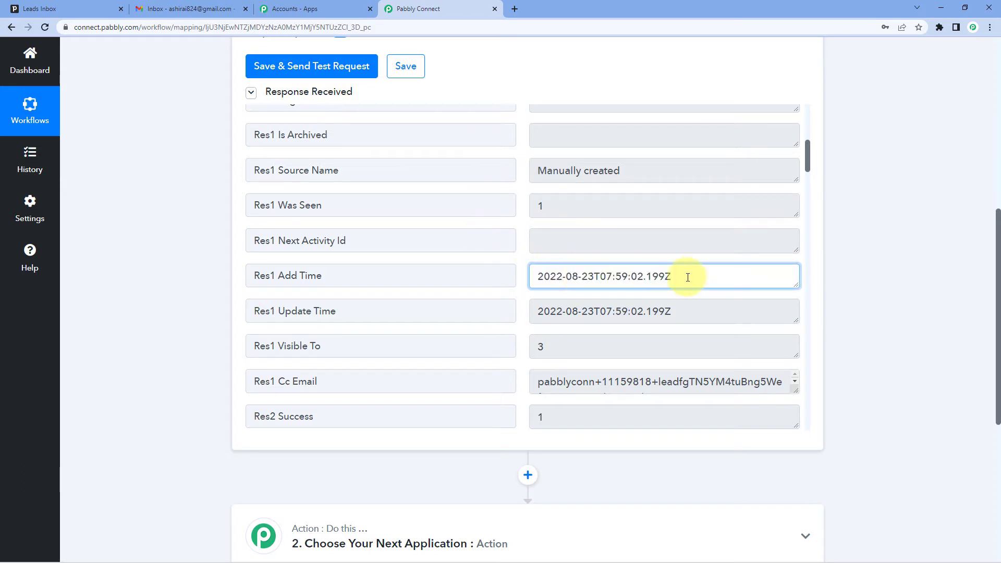
Step: Examine the rest of the trigger response for the contact's name, phone number, email address and organization
scroll(523, 255, down, 4)
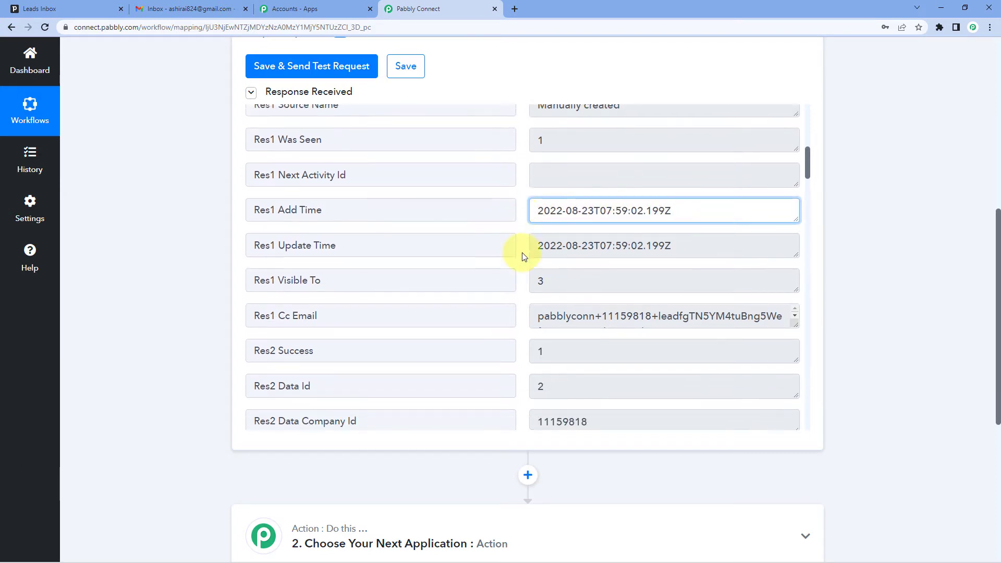
scroll(523, 255, down, 5)
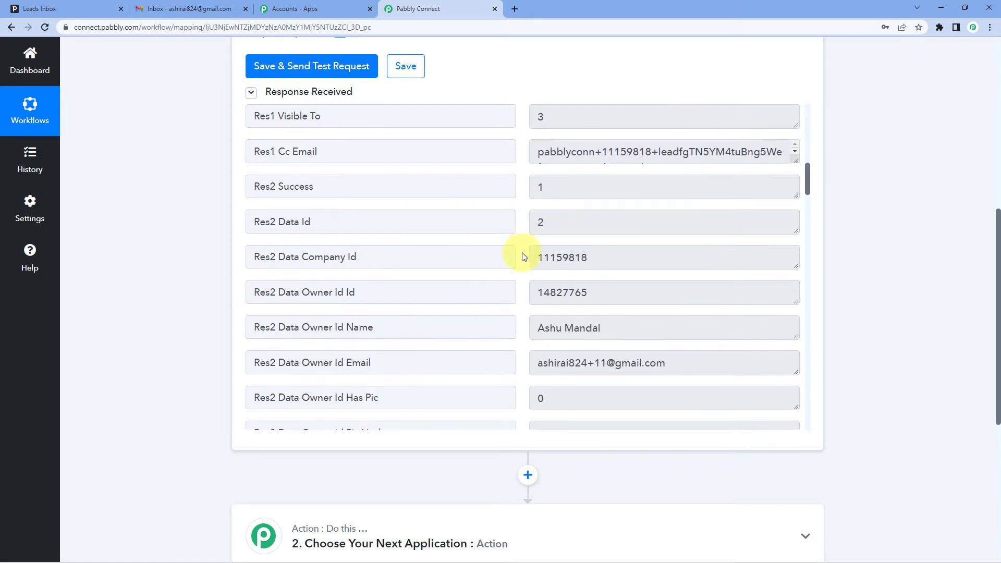
scroll(523, 255, down, 6)
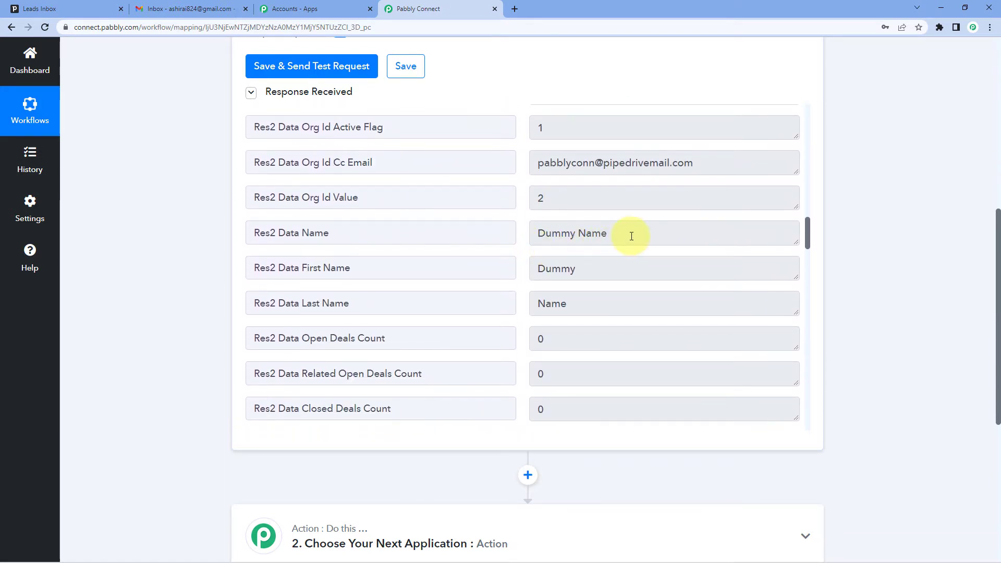
drag(632, 233, 533, 233)
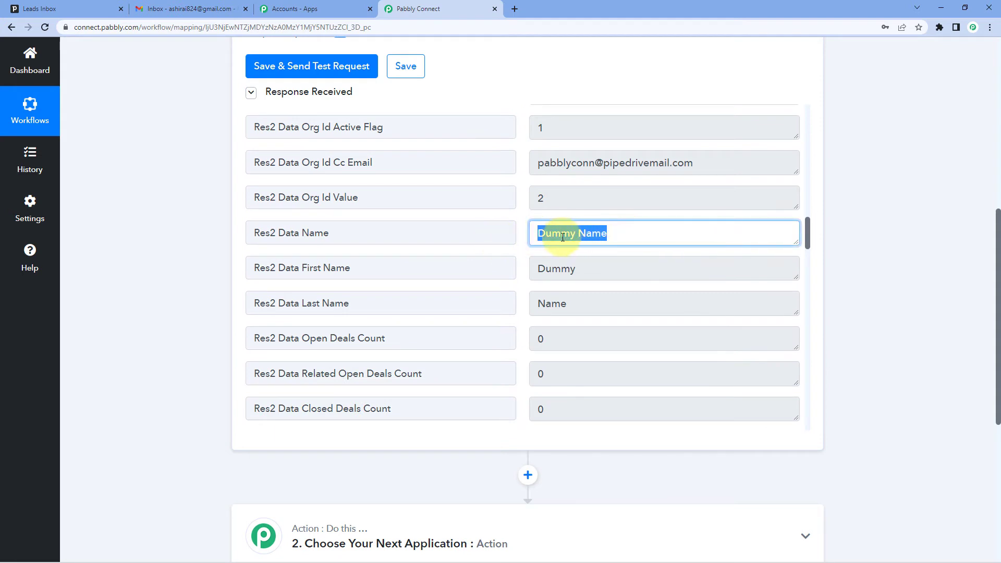
click(523, 236)
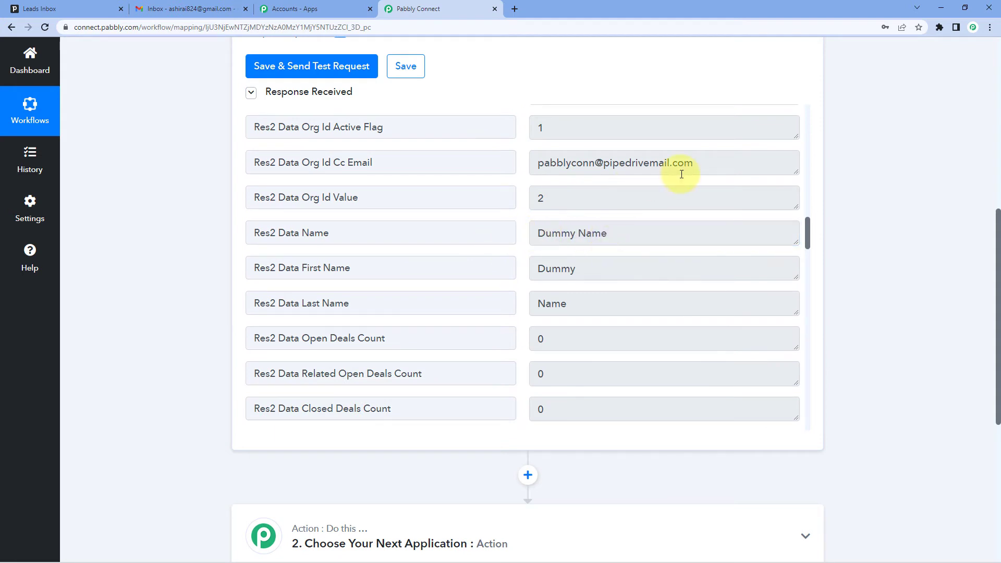
click(719, 165)
scroll(599, 206, down, 10)
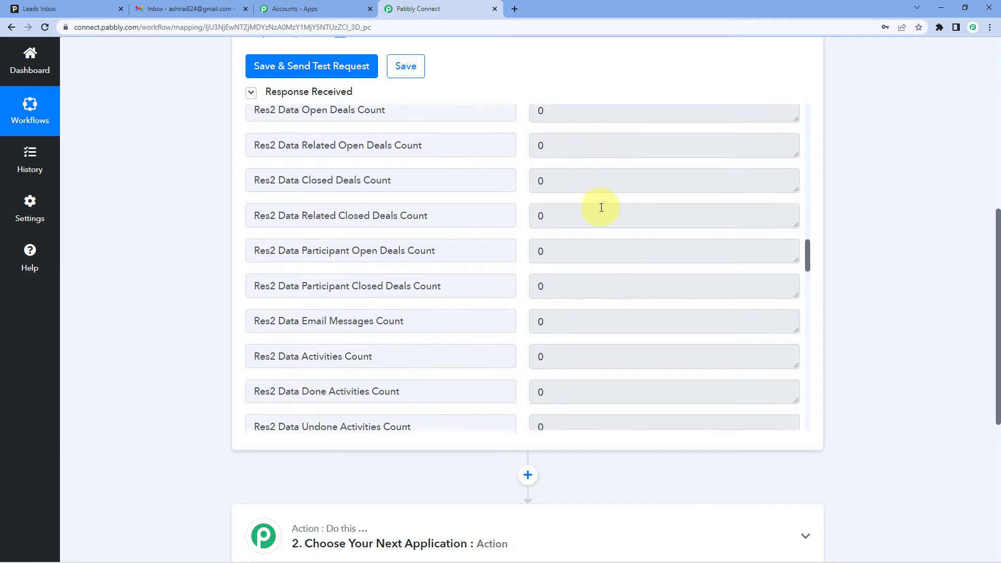
scroll(601, 207, down, 4)
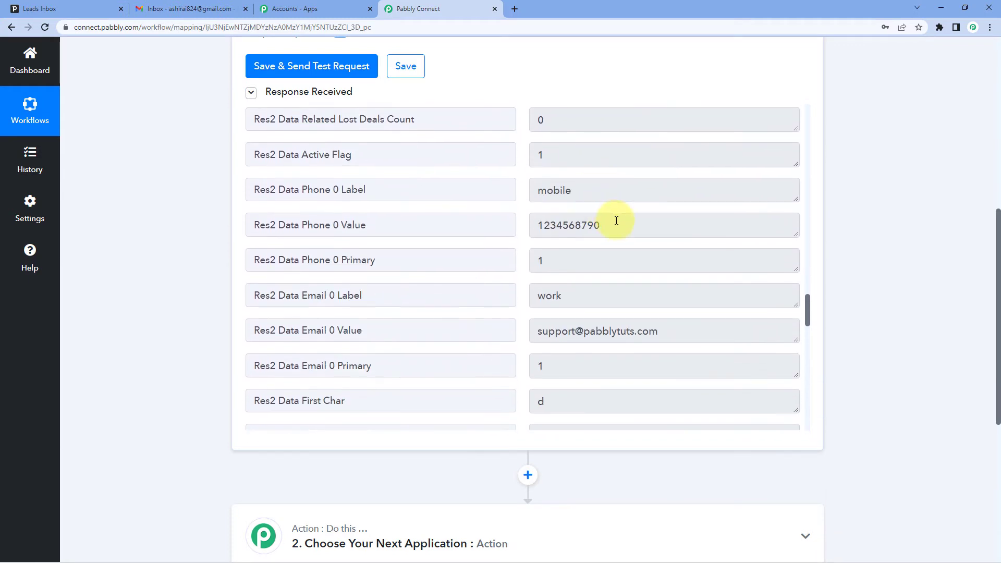
drag(609, 226, 514, 224)
drag(682, 331, 518, 331)
scroll(525, 306, down, 4)
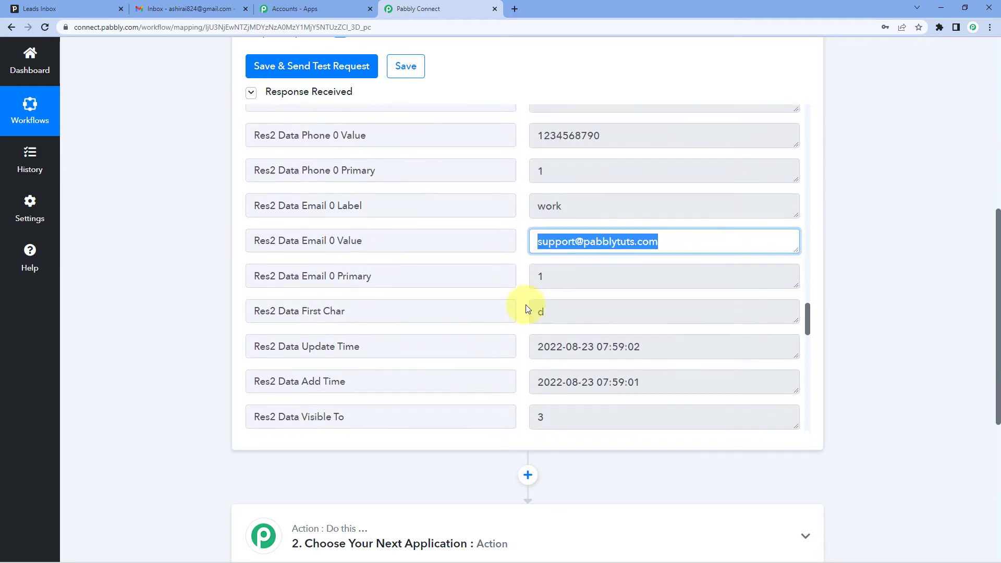
scroll(522, 300, down, 9)
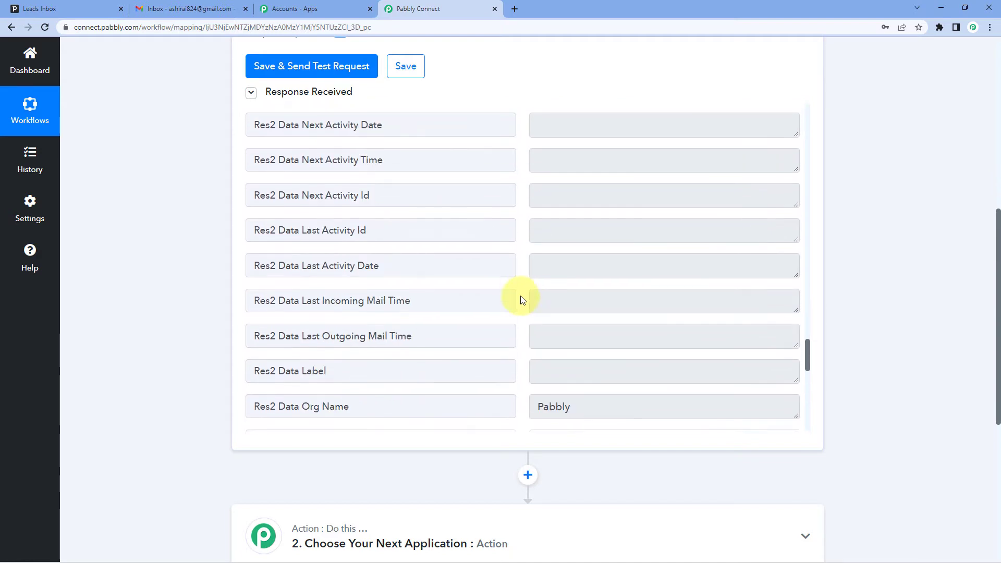
scroll(522, 300, down, 8)
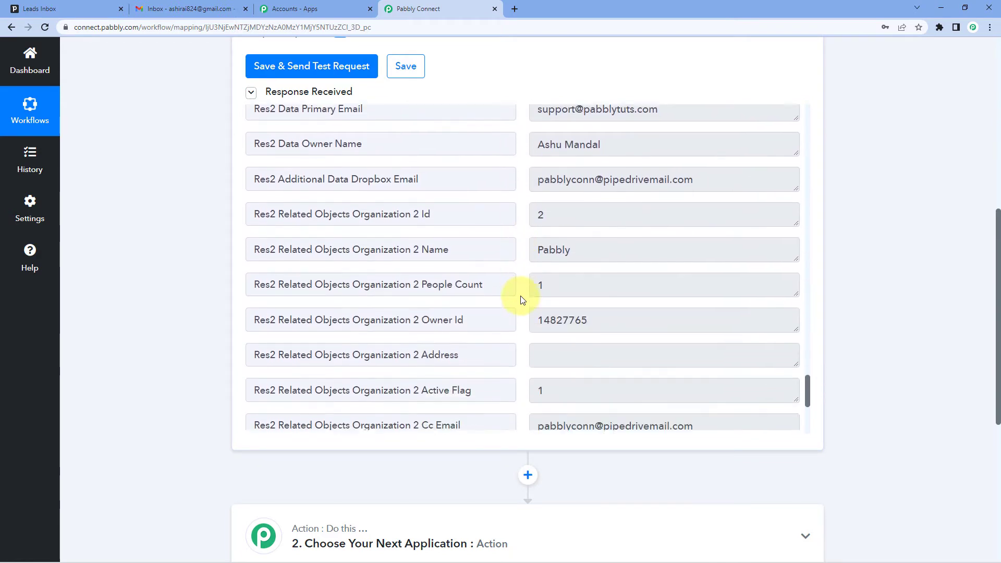
scroll(522, 299, up, 19)
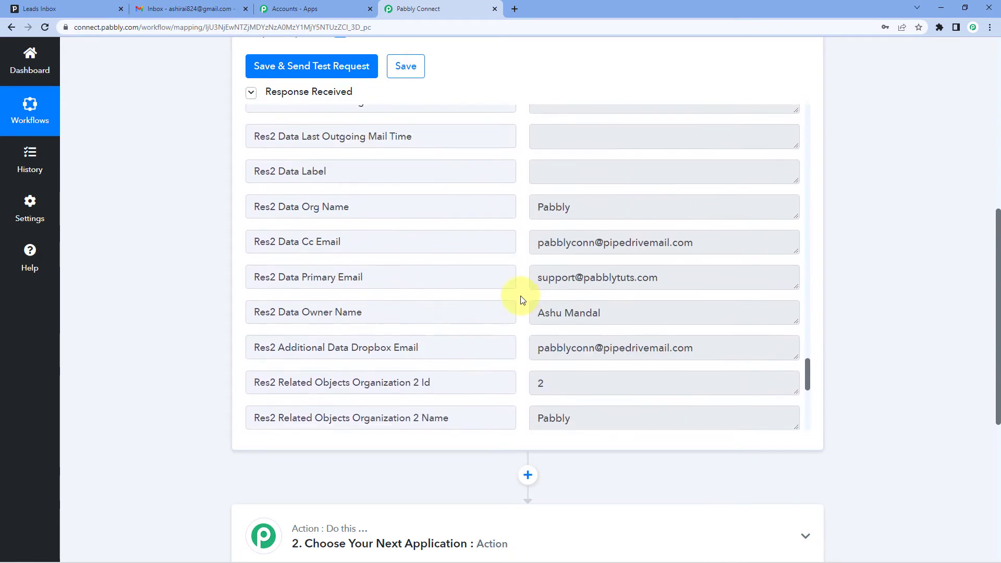
scroll(522, 299, up, 10)
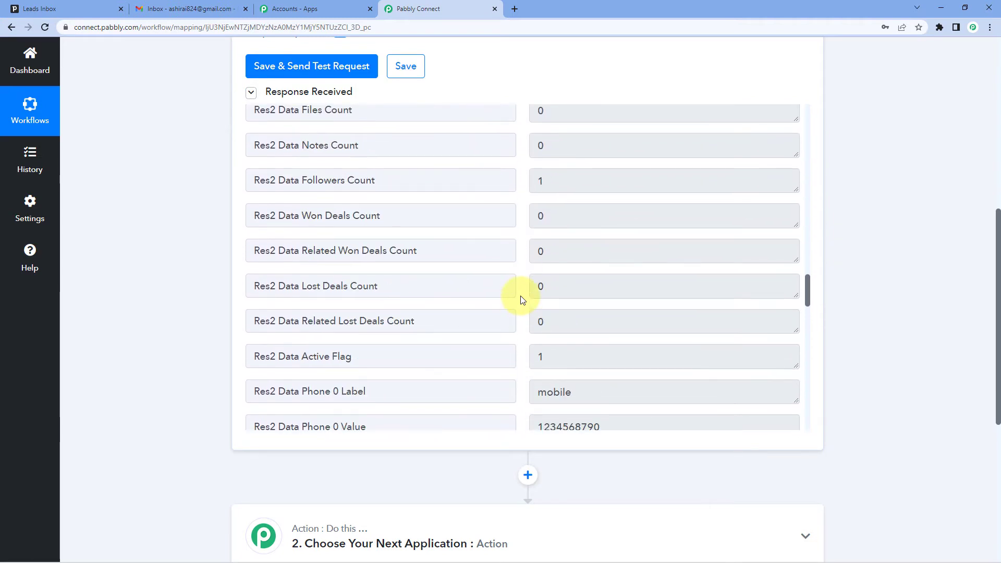
scroll(522, 299, up, 1)
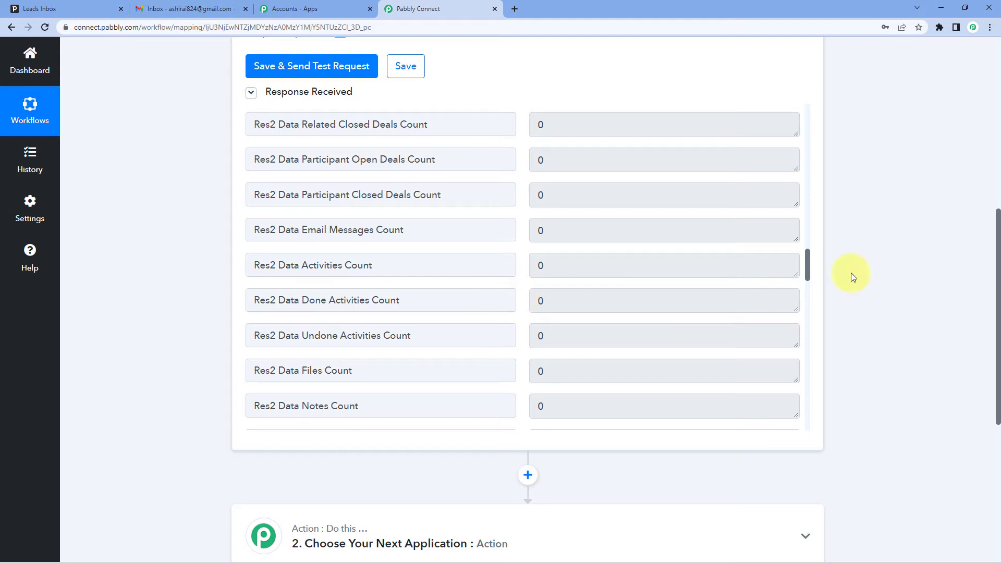
scroll(855, 183, down, 3)
scroll(855, 187, down, 3)
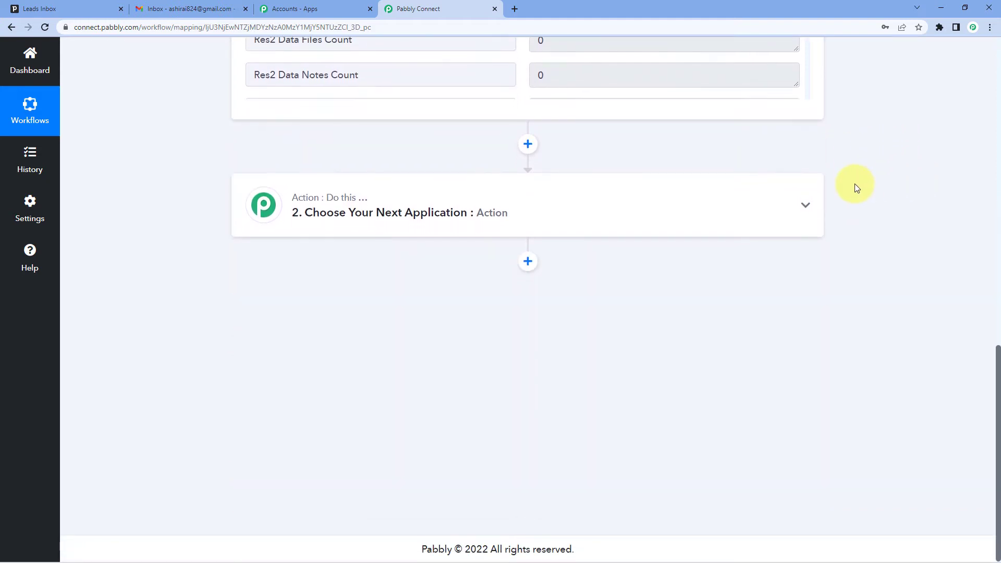
Step: Expand the workflow's second action step and choose Number Formatter by Pabbly as its app
click(457, 216)
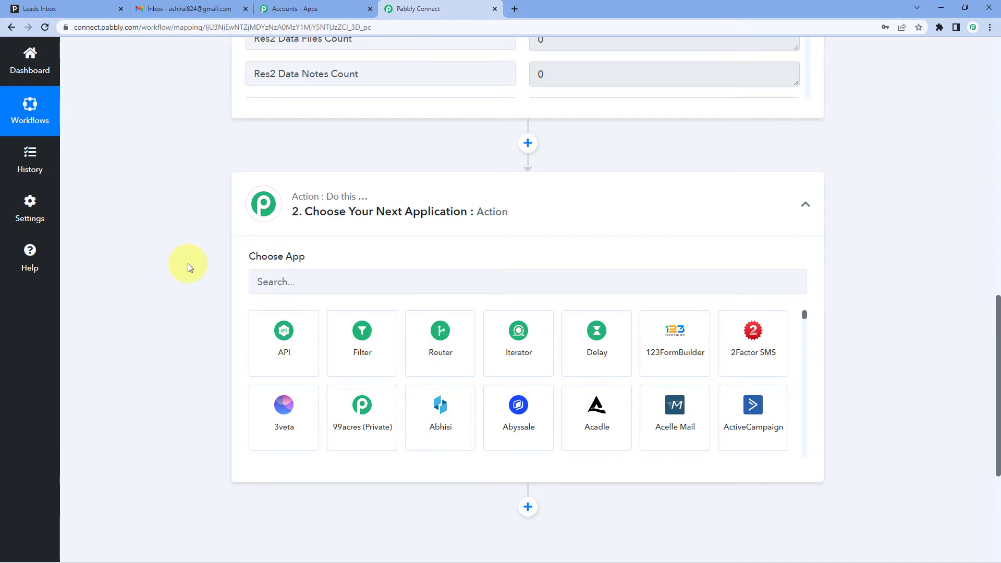
scroll(236, 156, up, 10)
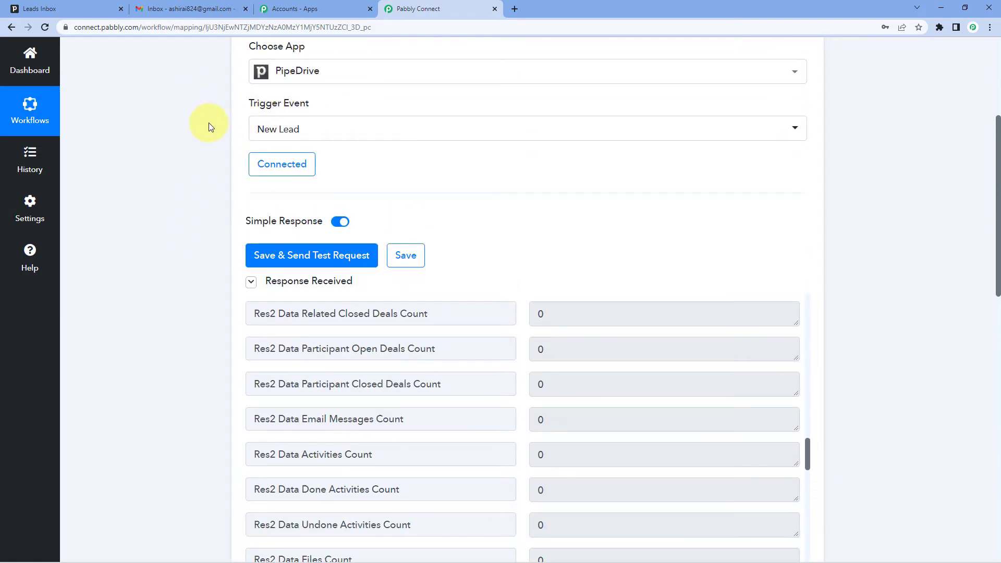
scroll(208, 125, down, 1)
scroll(203, 195, down, 10)
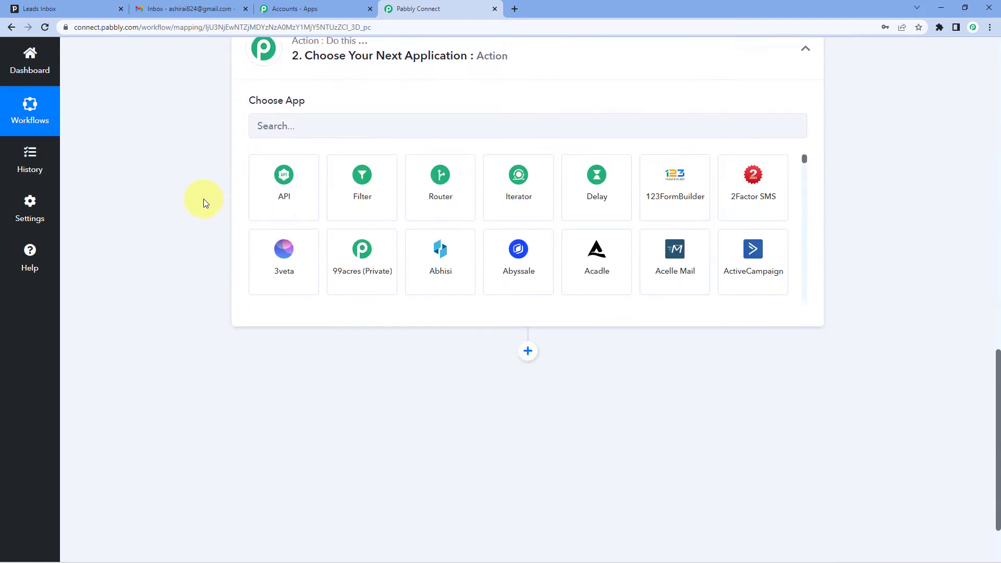
scroll(204, 198, up, 2)
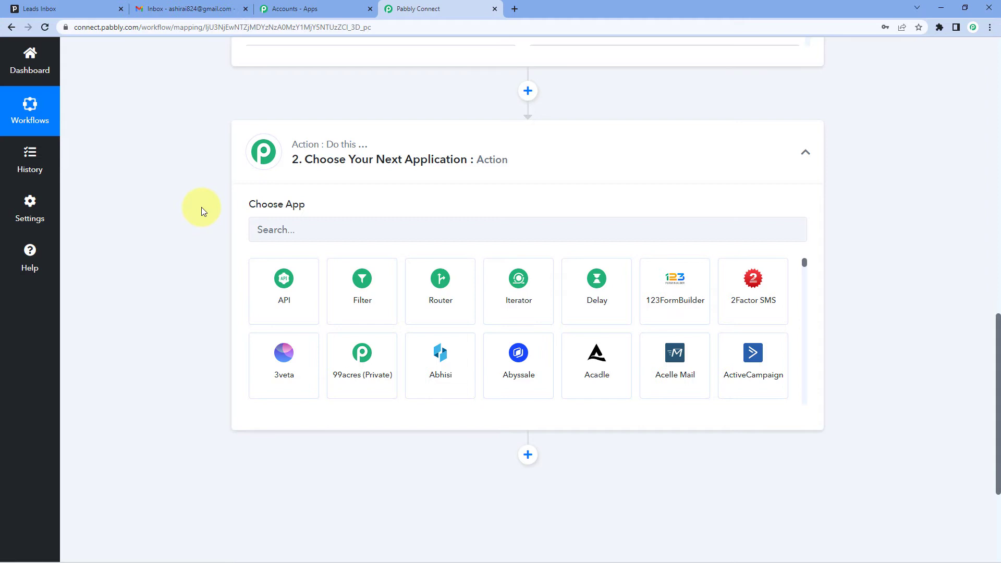
click(338, 225)
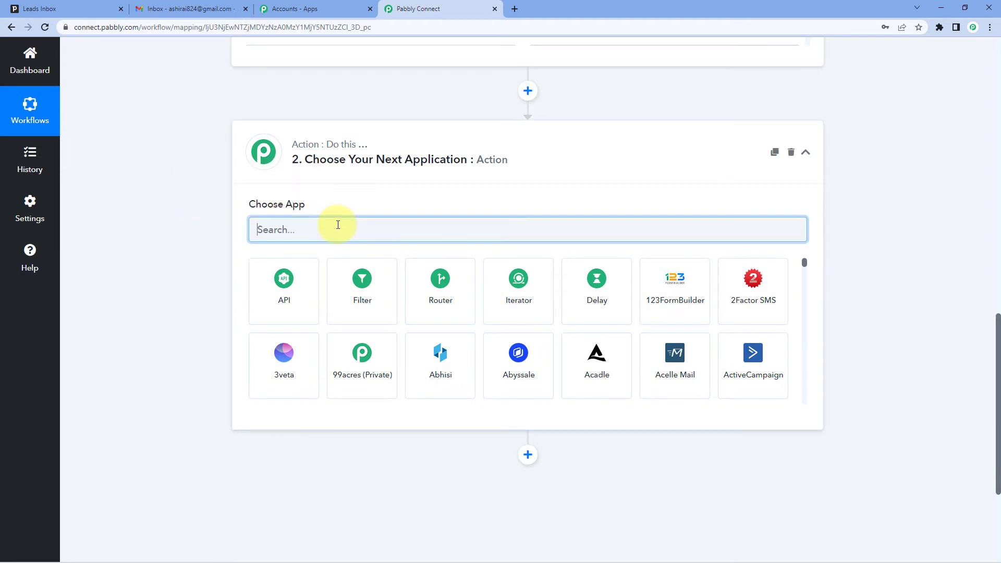
text(Number)
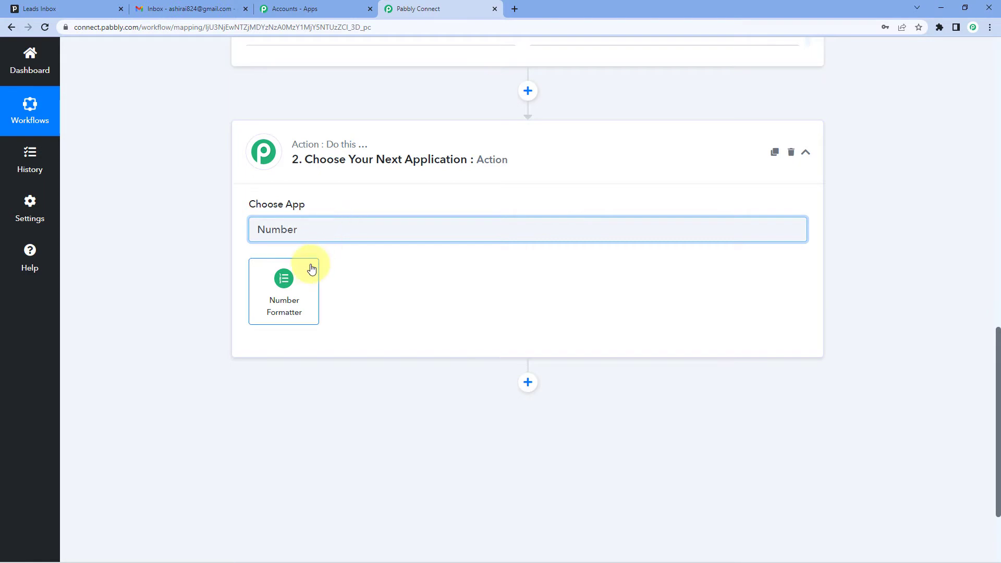
click(312, 269)
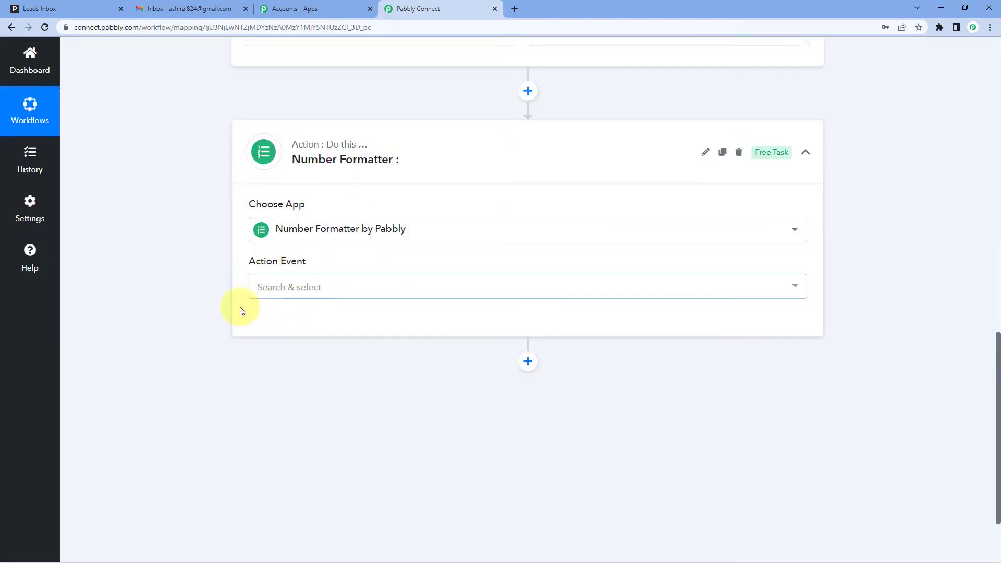
Step: Set the Number Formatter's action event to Counter and connect it
click(330, 290)
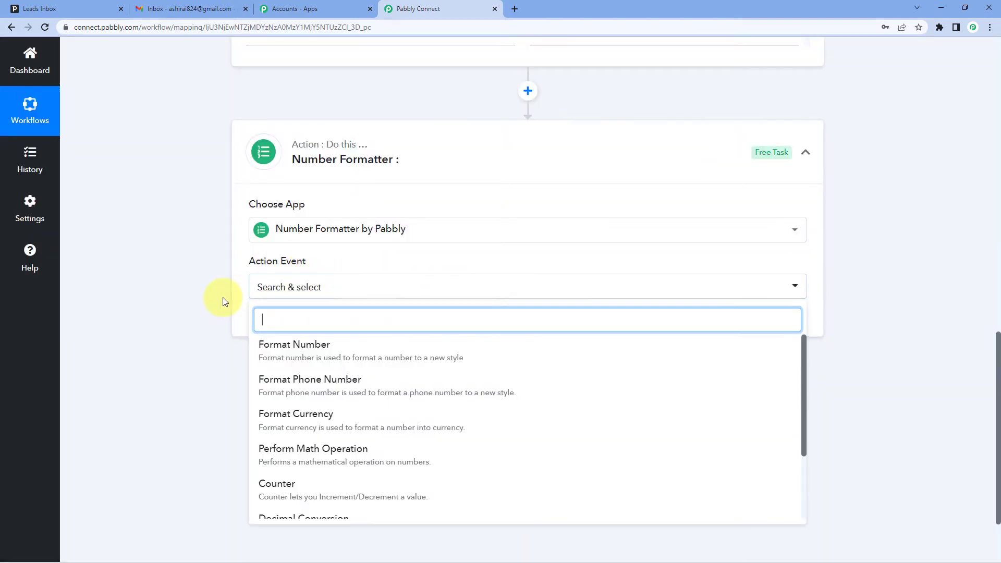
scroll(313, 313, down, 2)
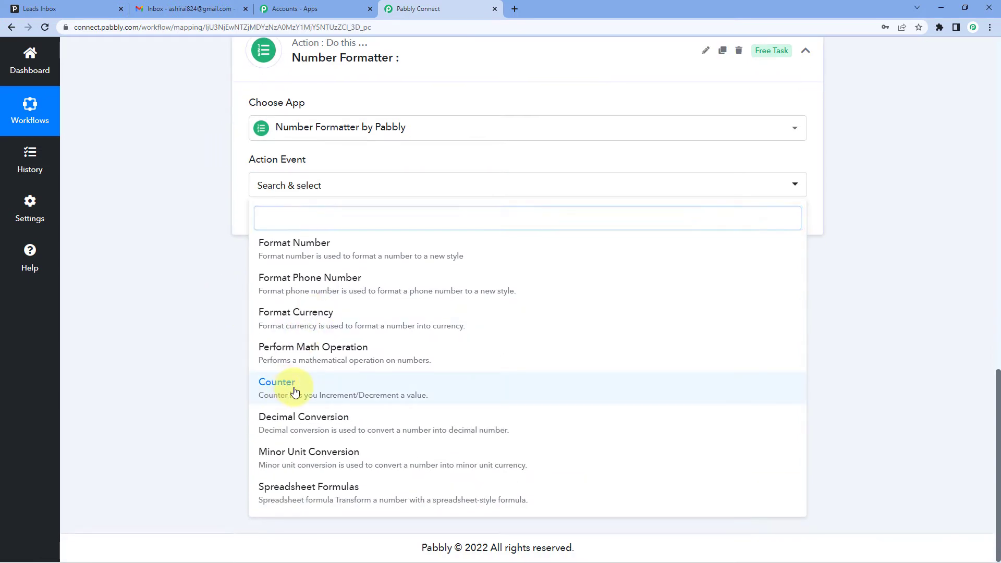
click(294, 391)
click(284, 223)
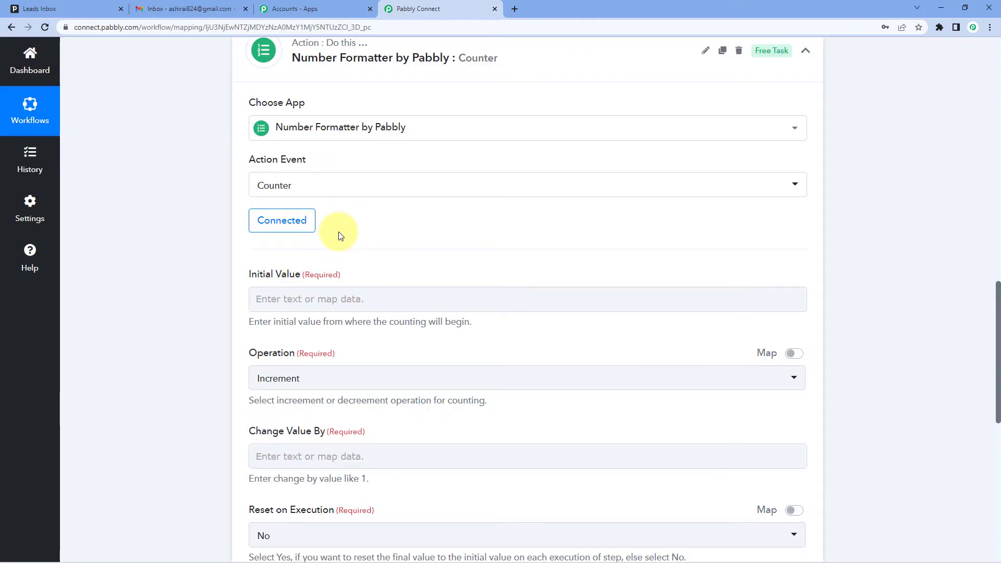
Step: Set the counter's initial value to 1 and choose Increment as the operation
scroll(338, 234, down, 1)
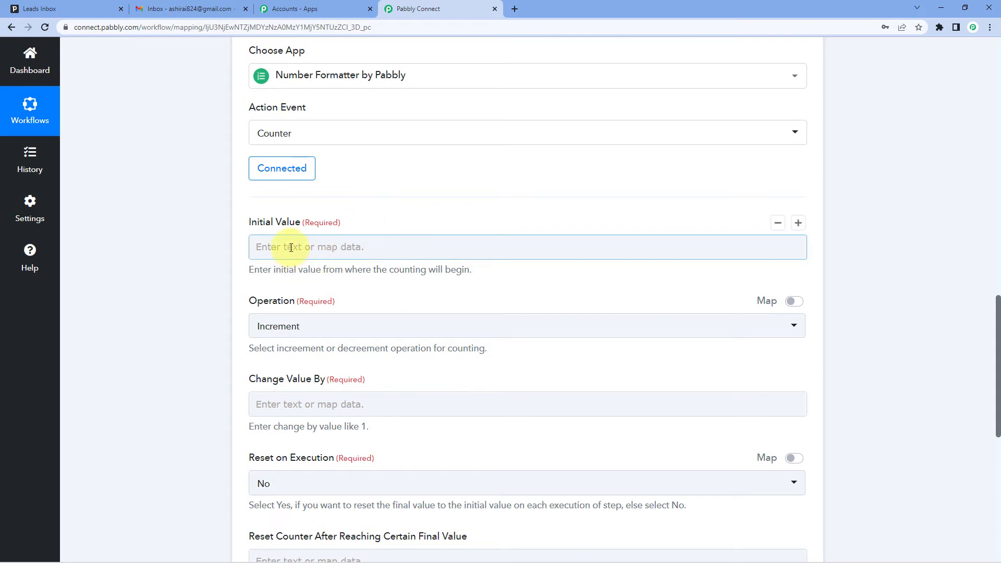
click(333, 246)
text(1)
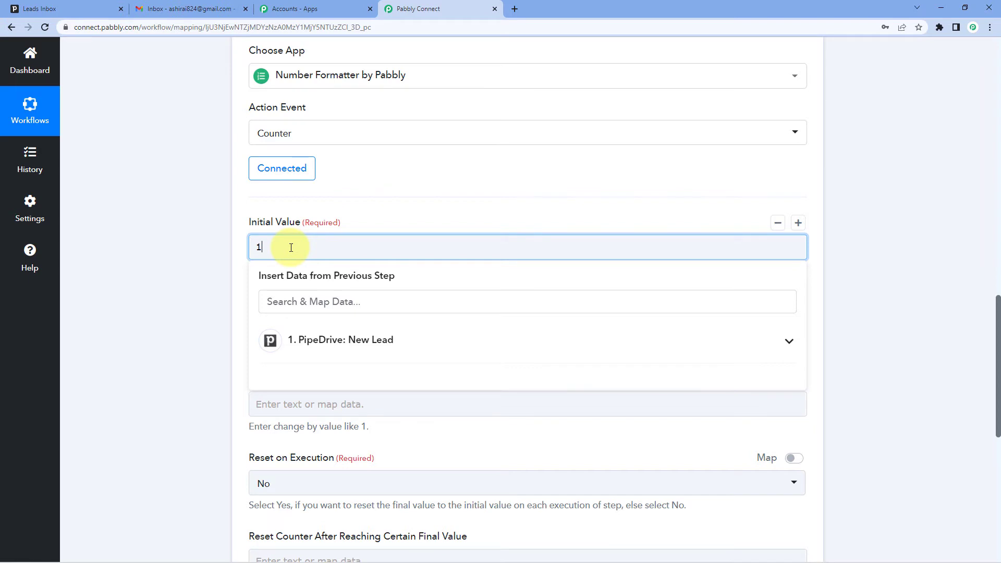
click(211, 245)
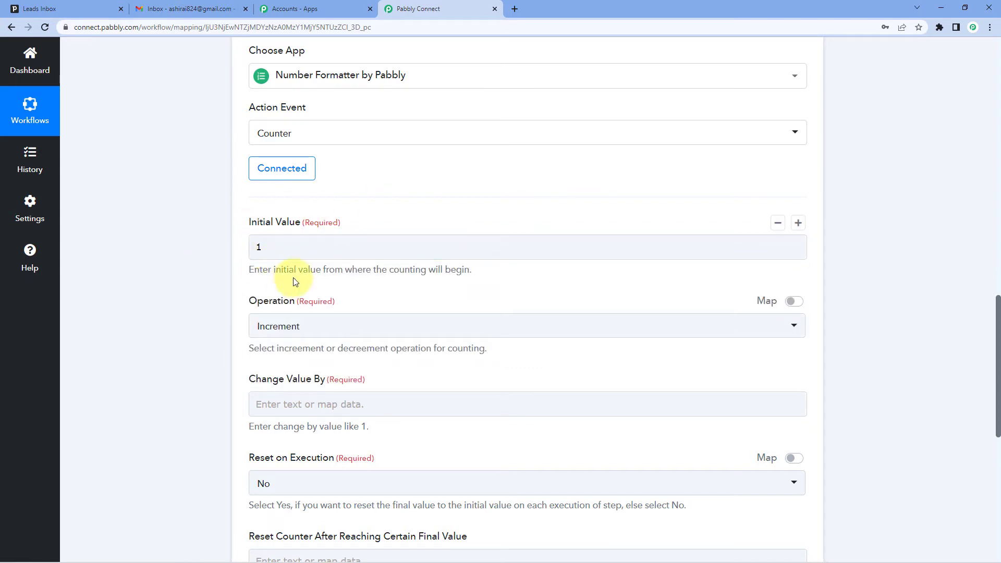
scroll(295, 282, down, 2)
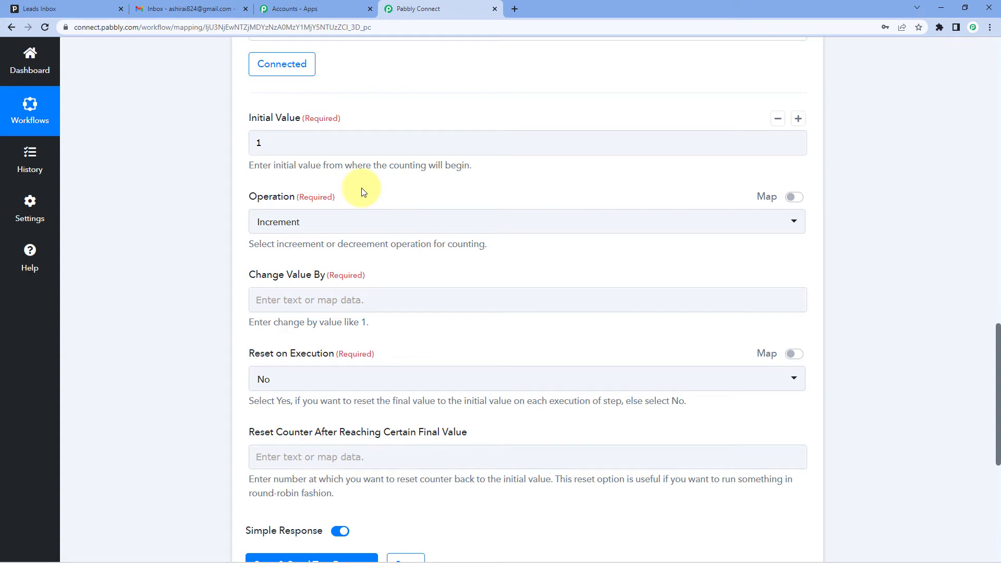
click(329, 226)
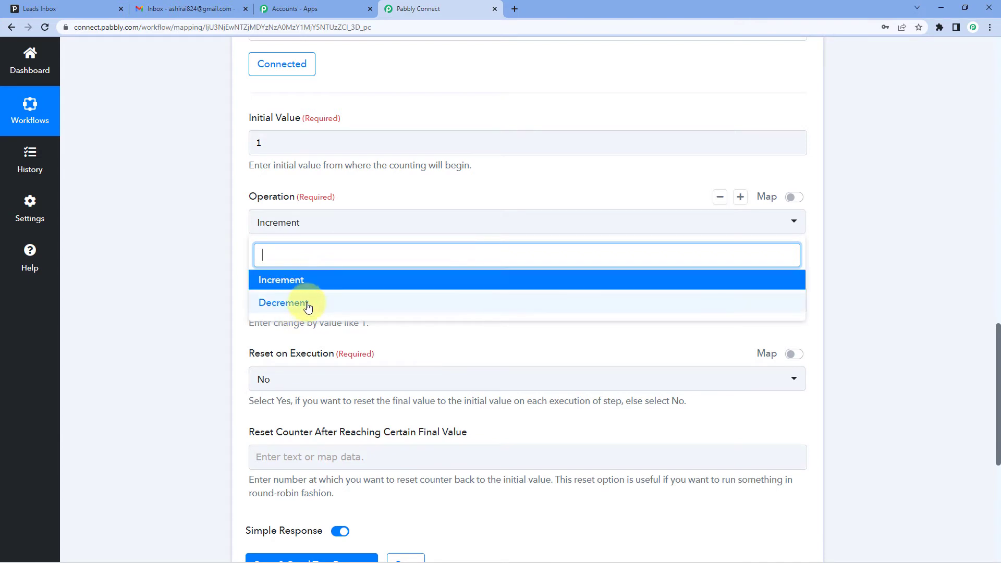
click(279, 278)
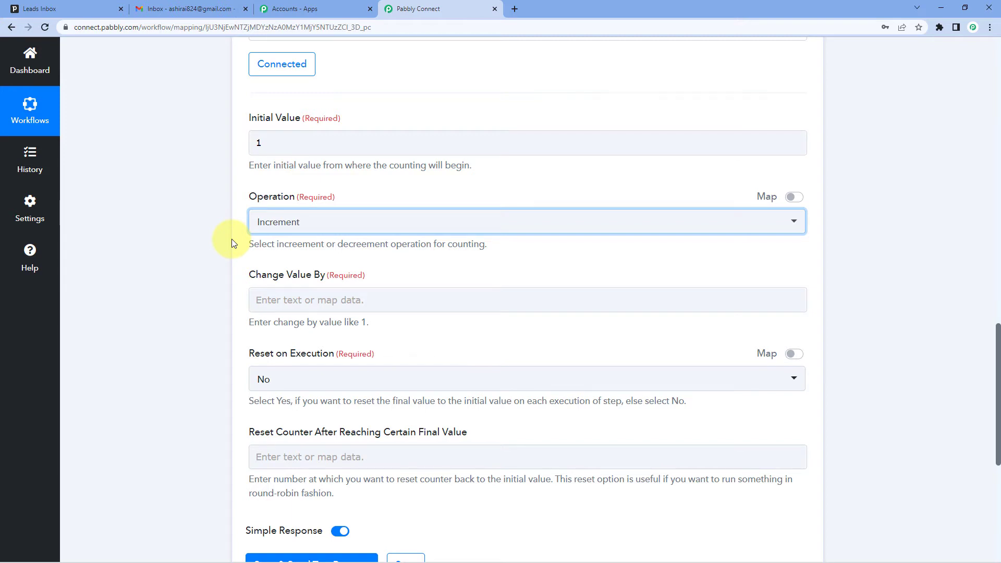
Step: Set the counter's Change Value By to 1 and review it against the initial value
scroll(231, 243, down, 1)
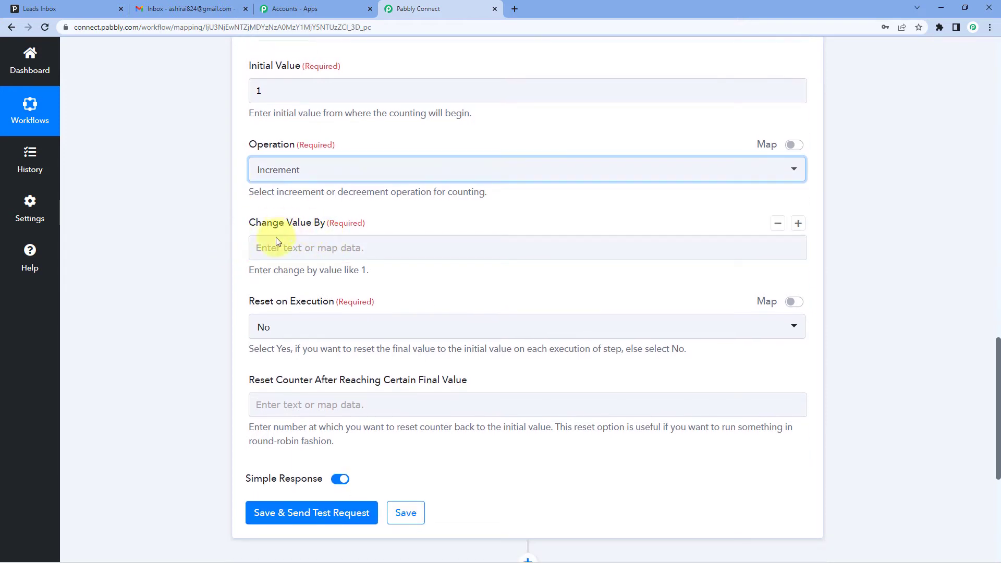
click(311, 250)
text(1)
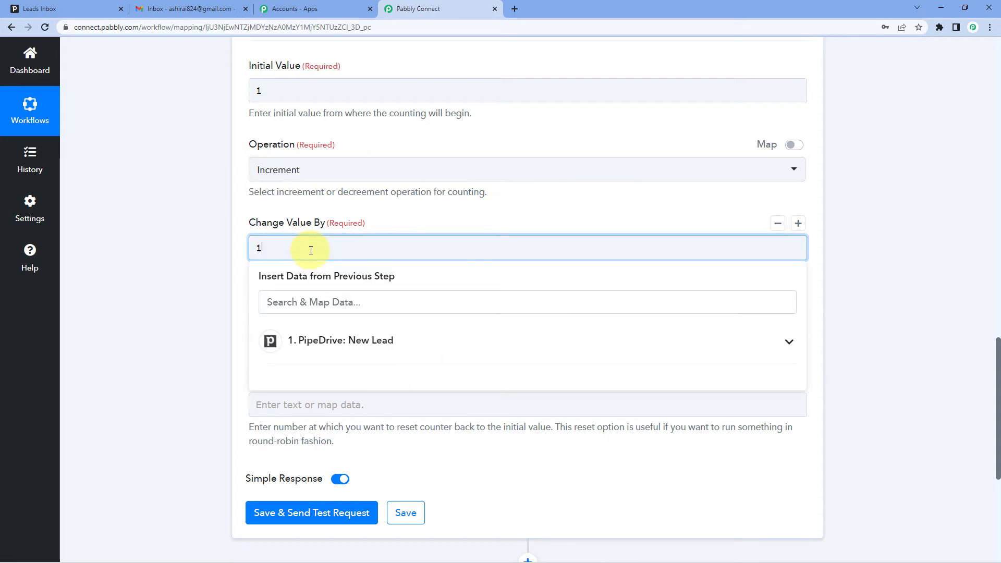
click(254, 91)
double_click(254, 91)
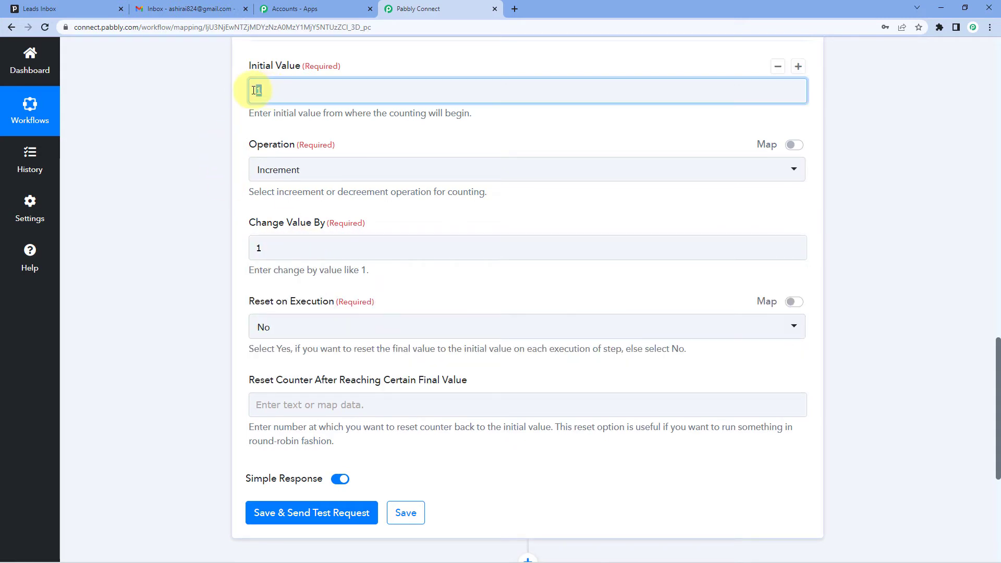
click(214, 217)
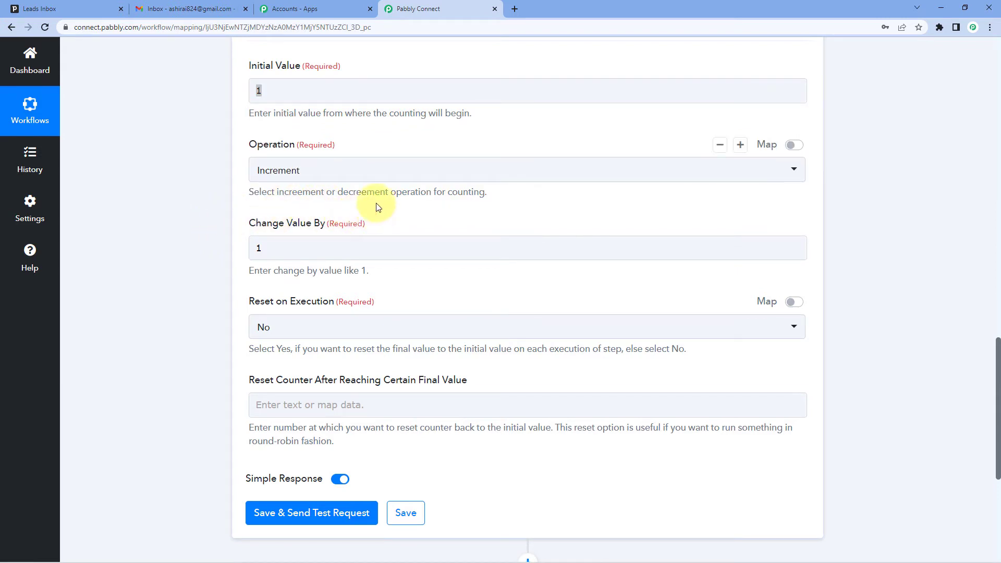
click(292, 248)
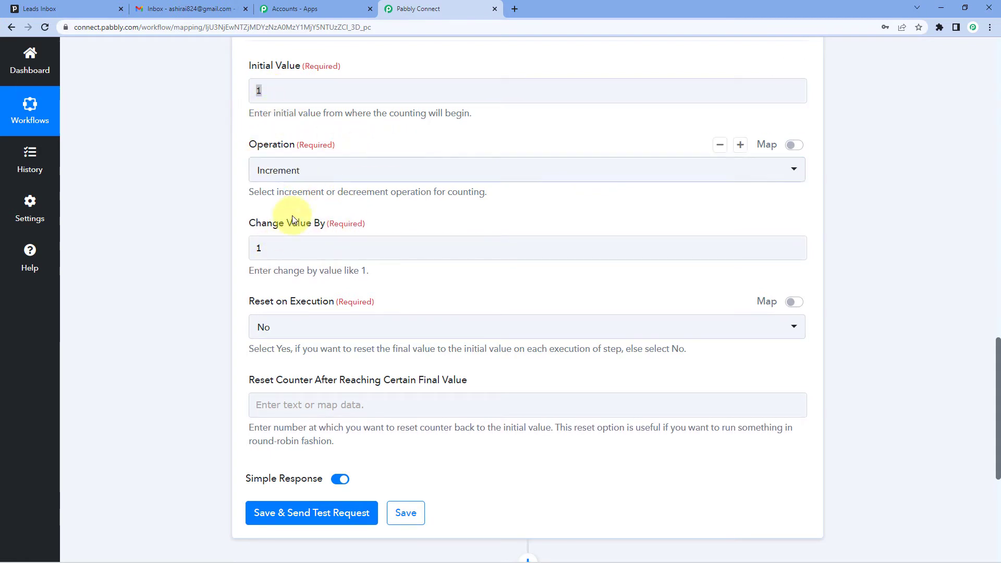
click(272, 248)
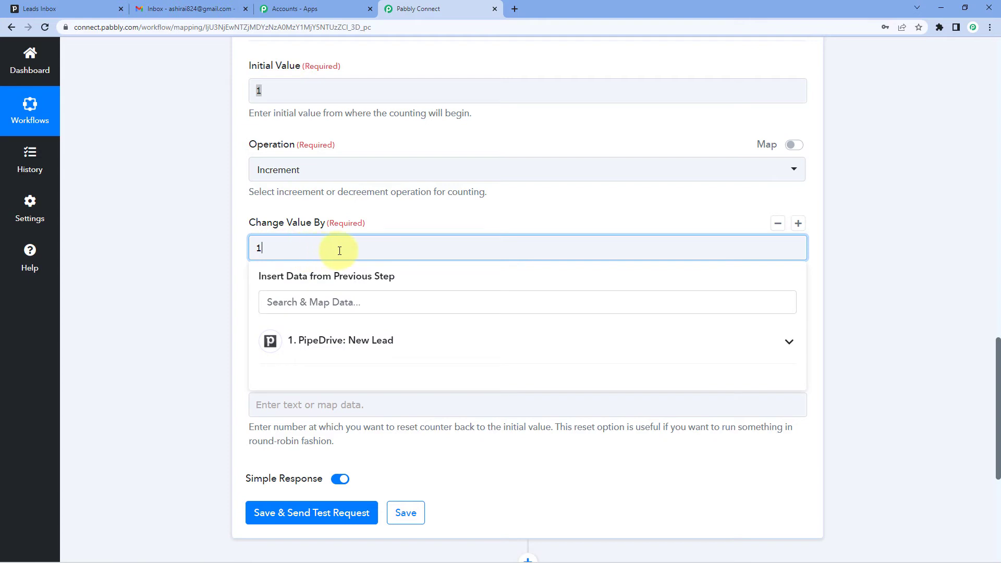
click(416, 218)
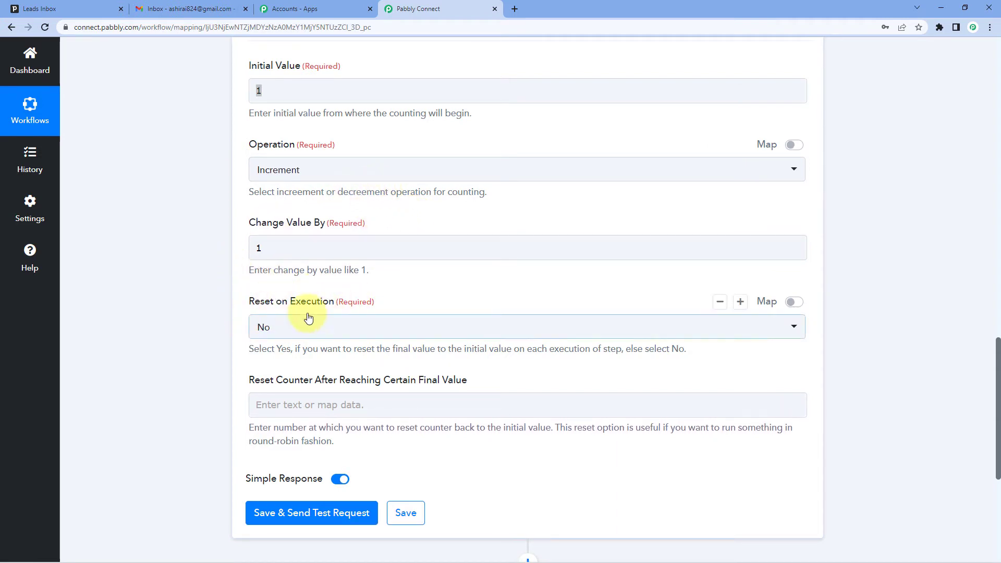
Step: Set the counter to reset to its initial value after reaching a final value of 3
scroll(290, 330, down, 1)
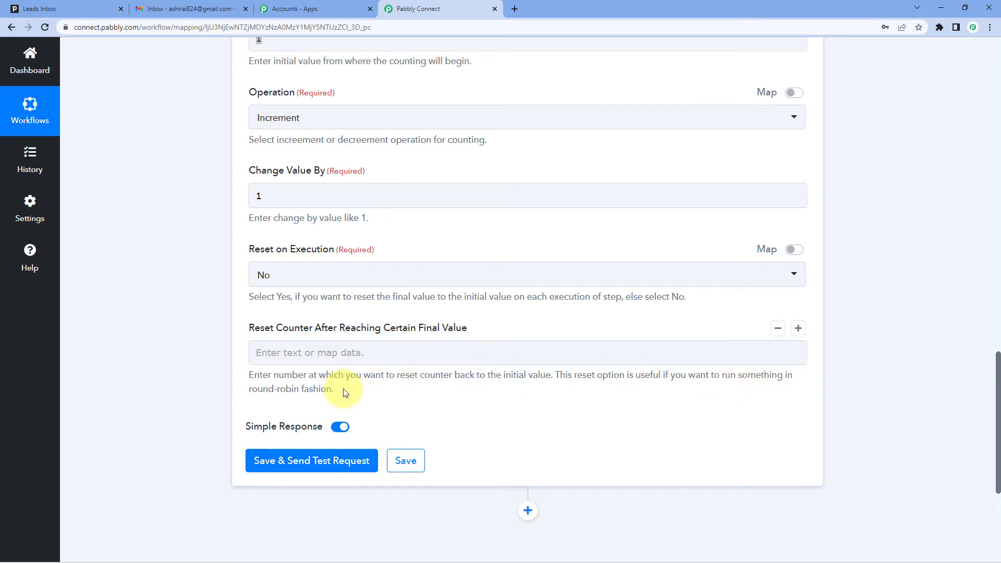
click(284, 351)
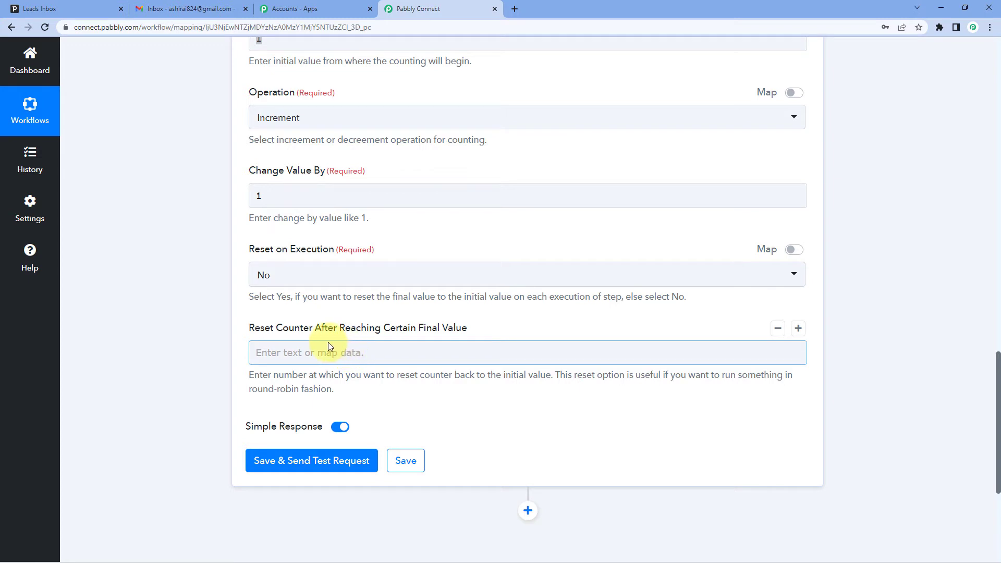
scroll(328, 342, up, 1)
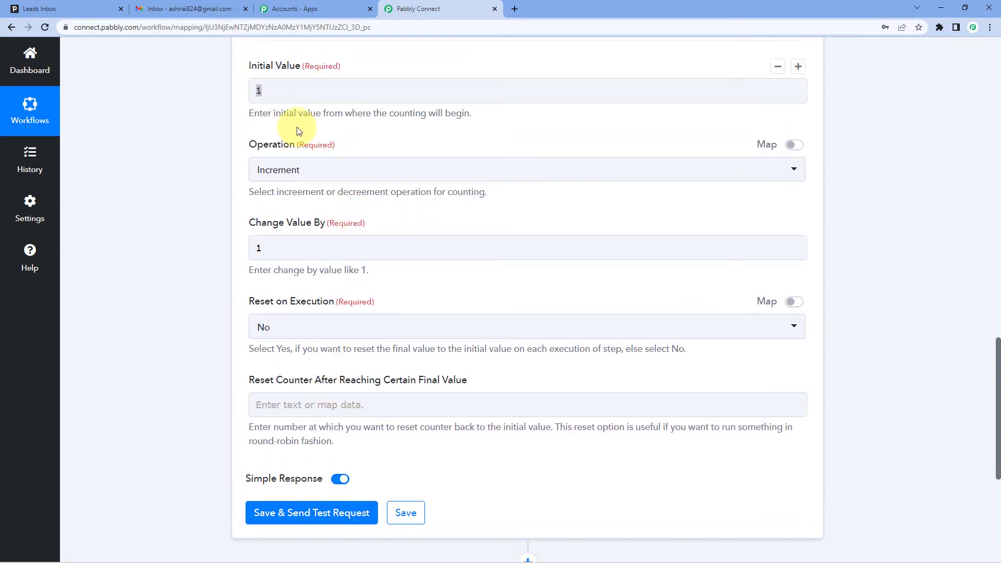
click(283, 90)
click(379, 56)
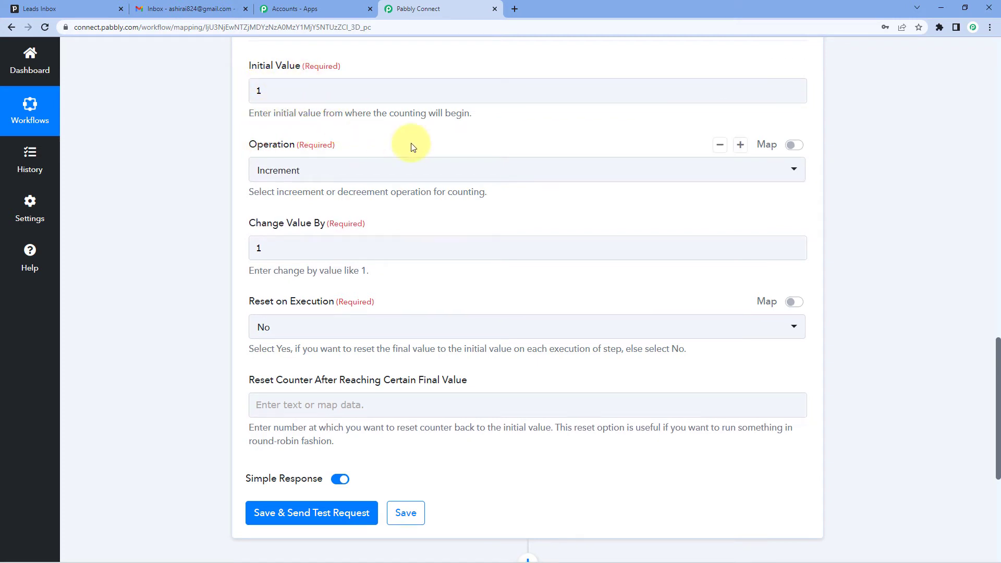
click(287, 409)
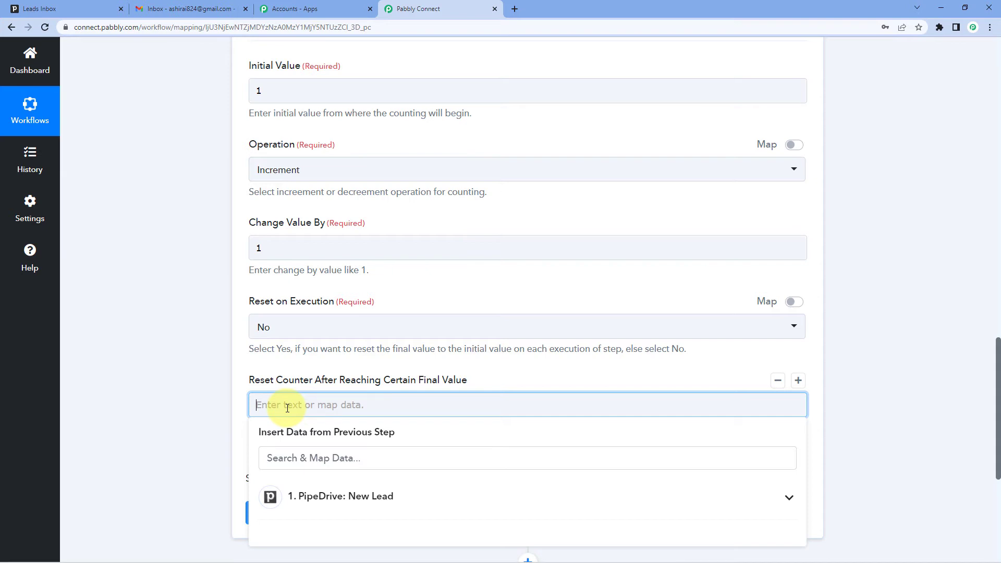
text(3)
click(246, 365)
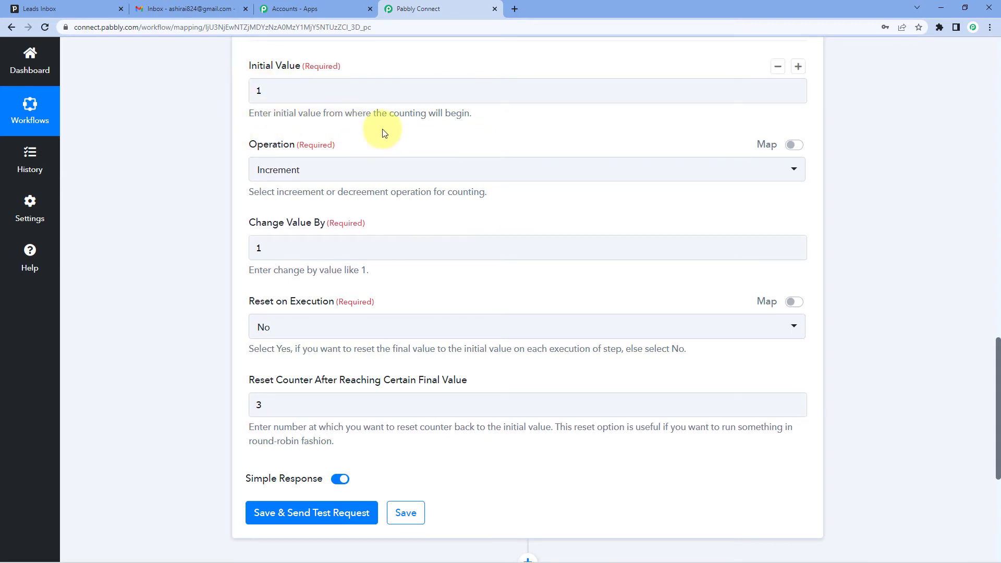
click(279, 405)
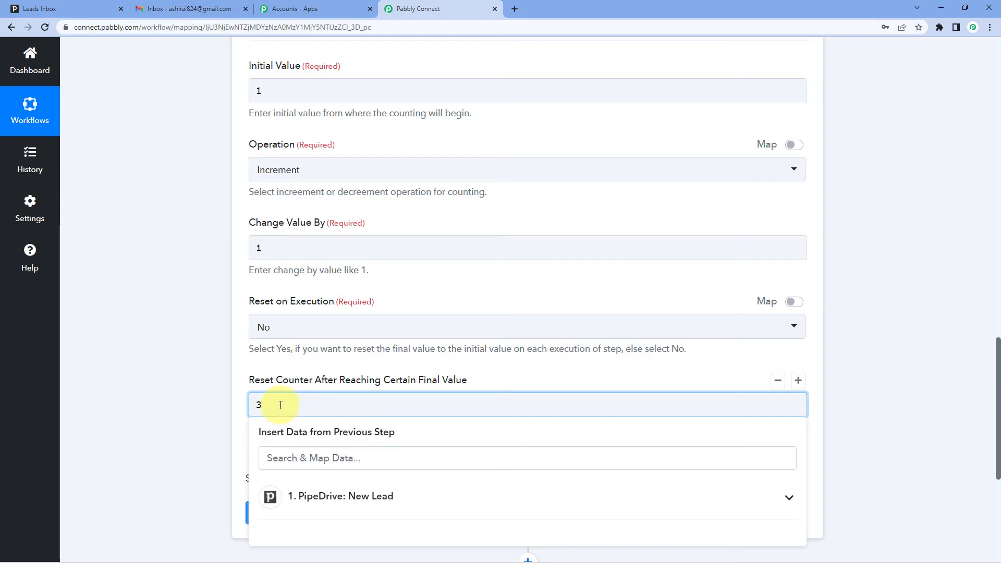
click(241, 398)
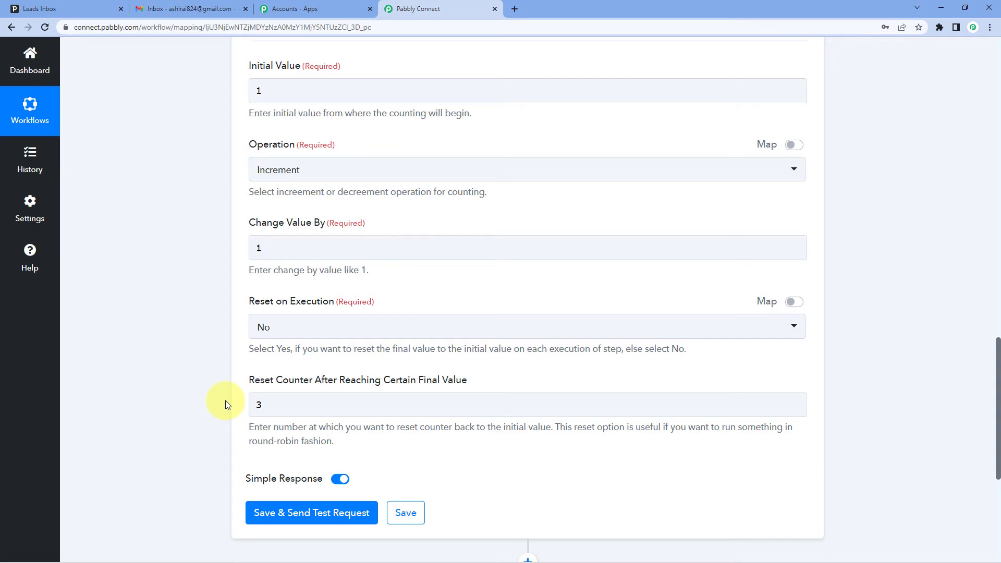
Step: Save the Counter action while sending a test request and check the Final Value in its response against the settings
scroll(192, 384, down, 2)
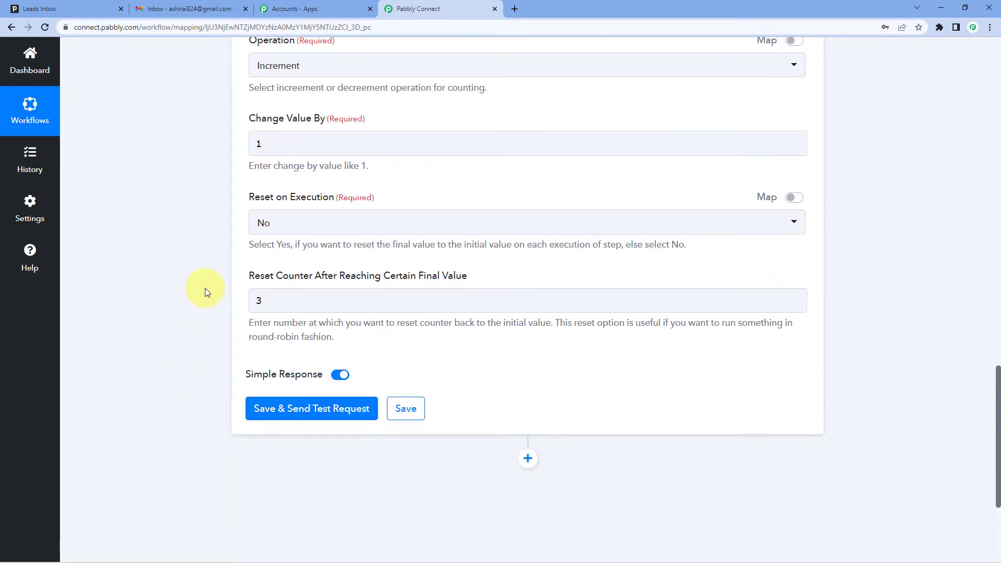
click(290, 409)
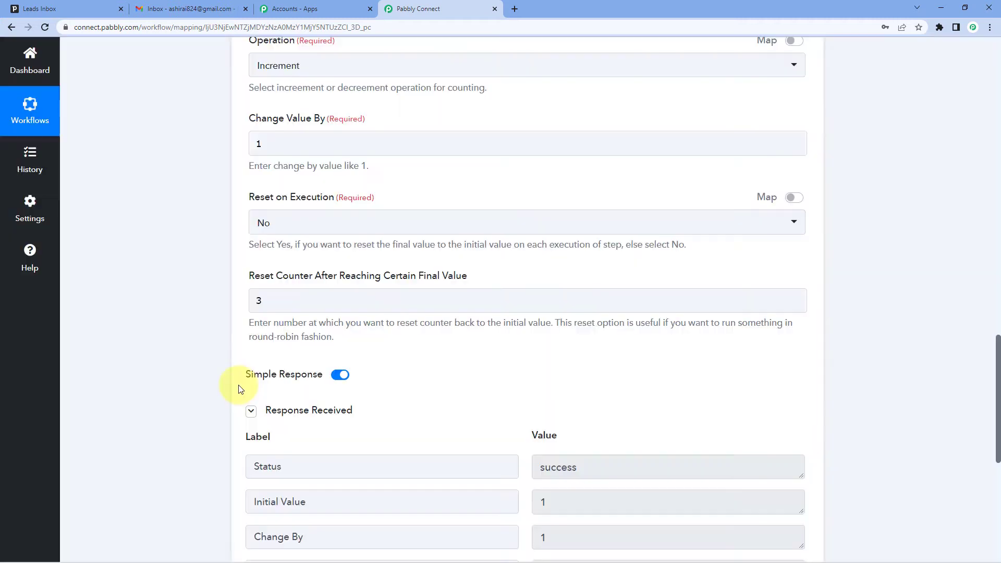
scroll(248, 383, down, 2)
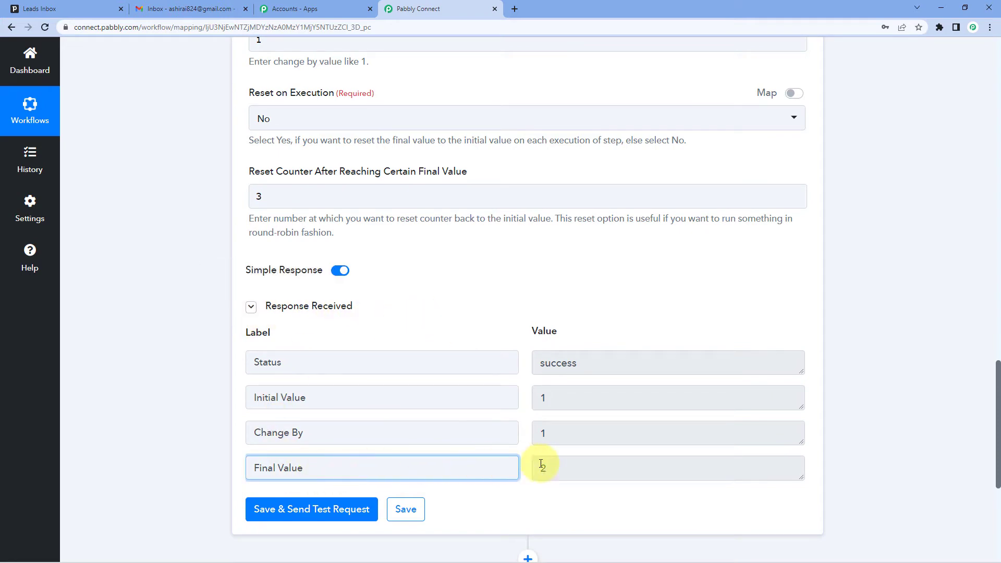
click(577, 468)
drag(577, 467, 521, 468)
click(494, 319)
scroll(492, 316, up, 7)
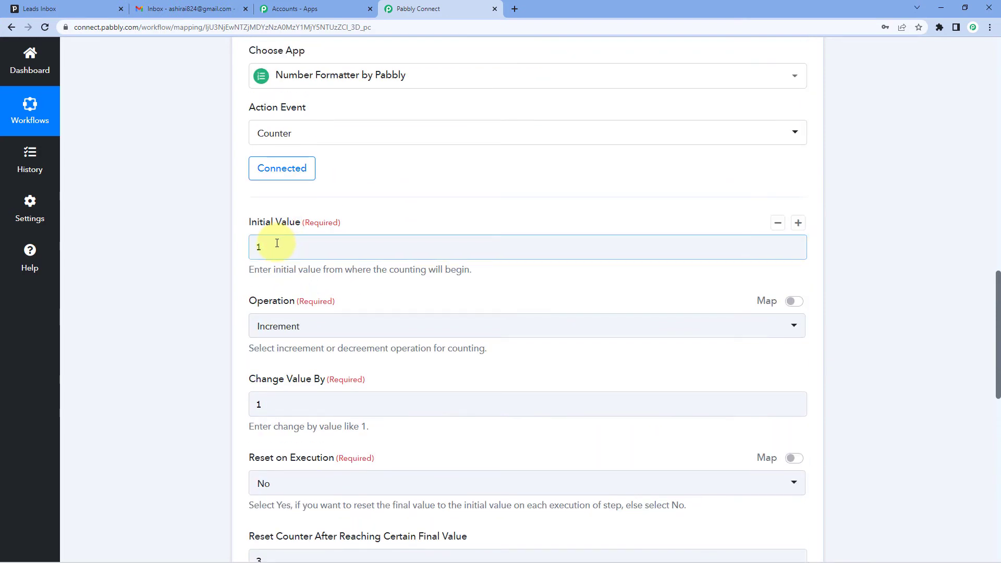
Step: Compare the counter's Initial Value and Change Value By settings with the Final Value in the received response
scroll(277, 243, down, 2)
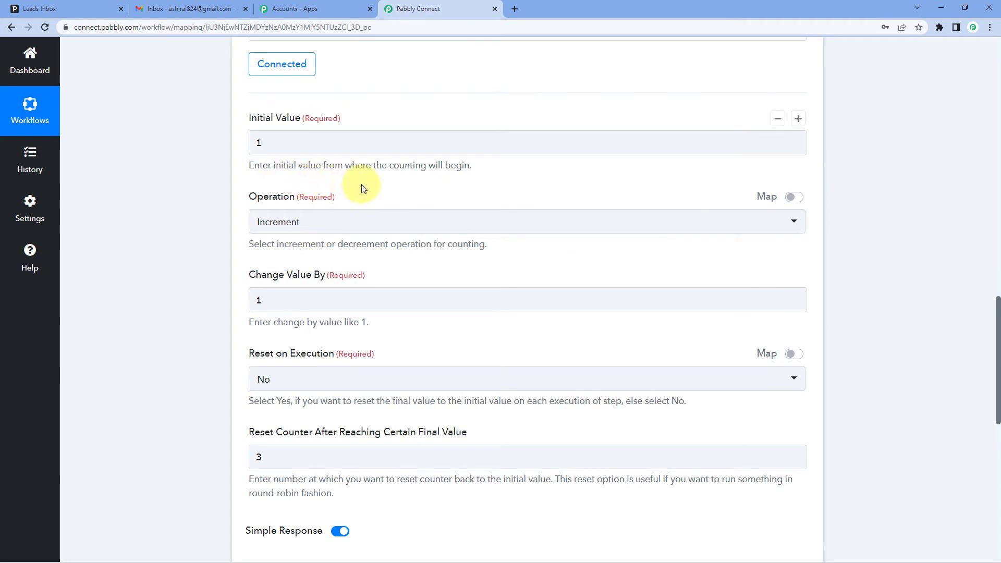
drag(282, 301, 226, 301)
click(302, 268)
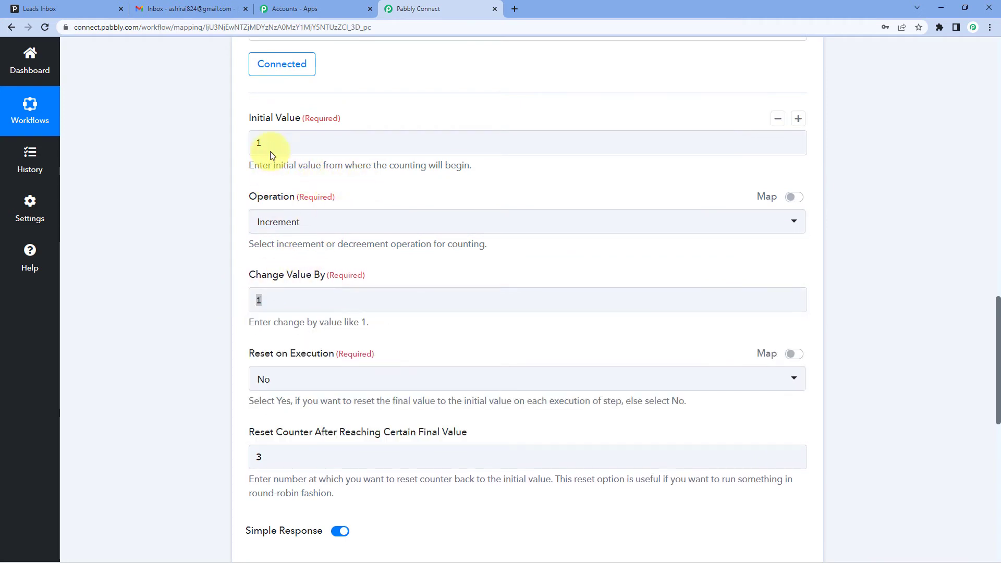
scroll(312, 320, down, 7)
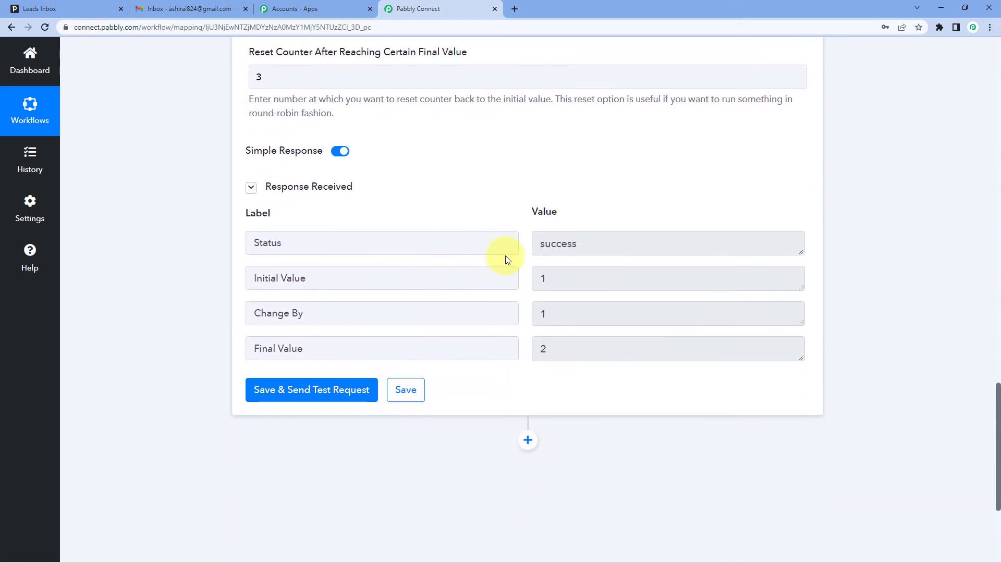
scroll(496, 276, down, 1)
drag(549, 315, 530, 314)
click(527, 336)
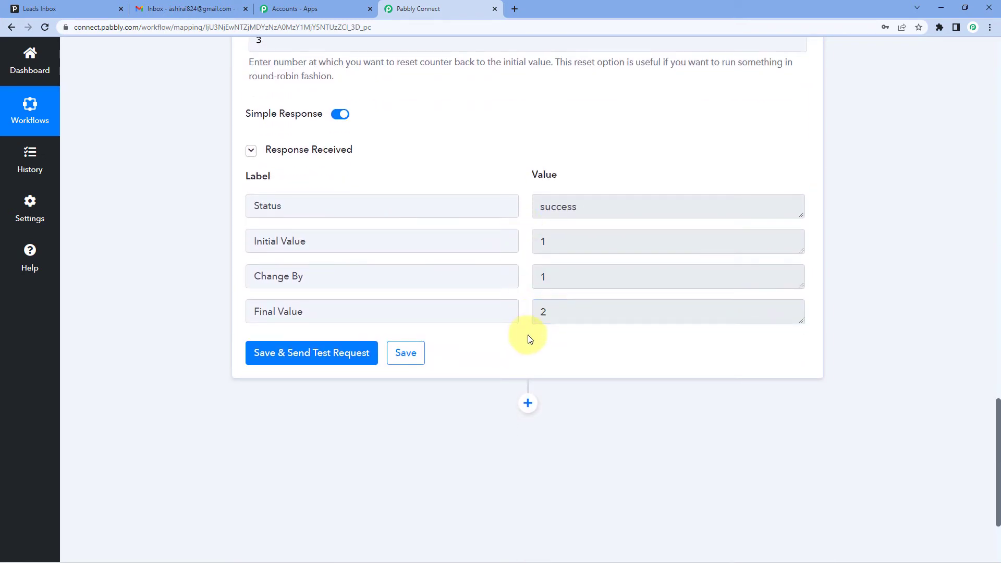
Step: Resend the counter's test request twice and check the Final Value against the reset setting of 3
click(334, 359)
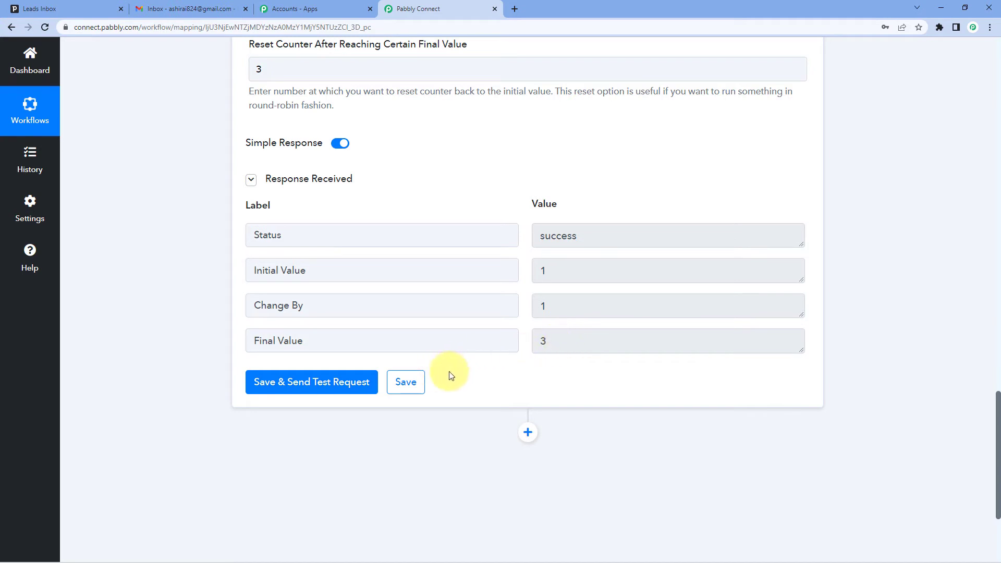
click(342, 385)
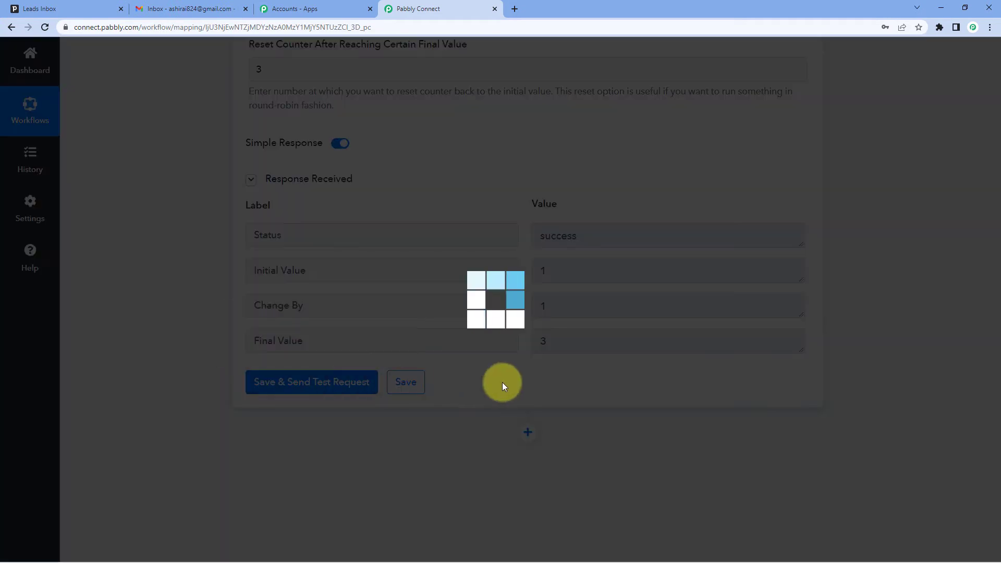
scroll(502, 384, up, 3)
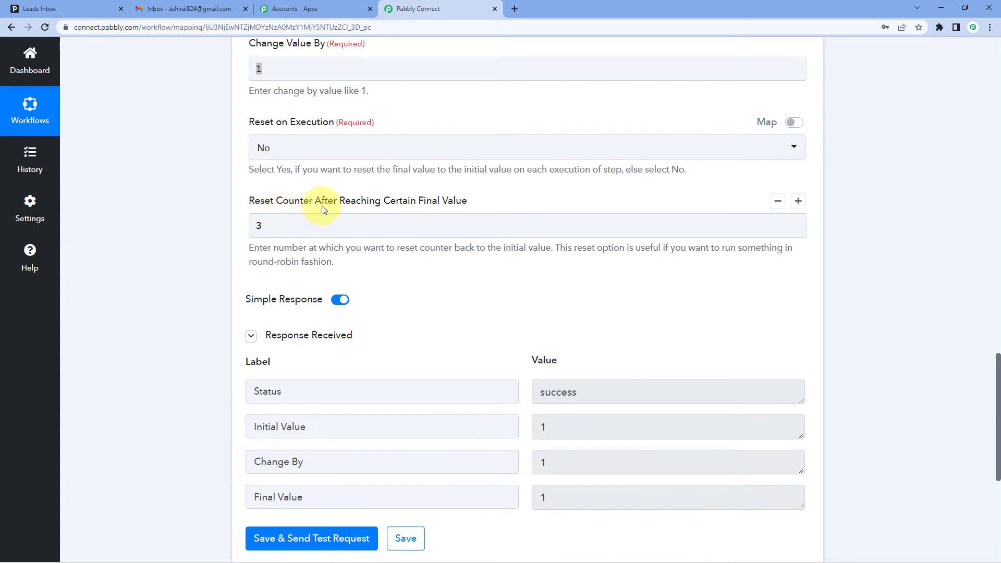
click(316, 234)
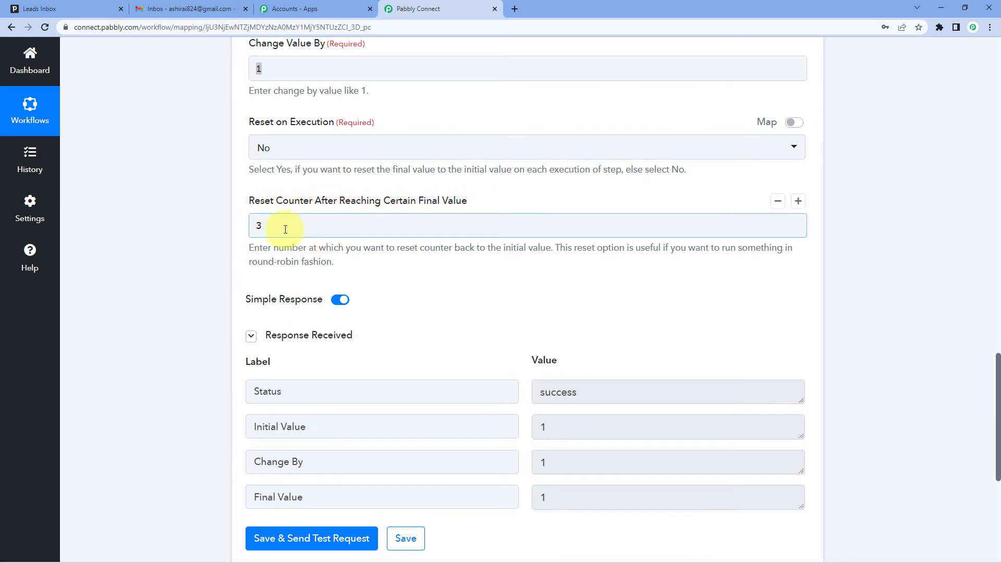
scroll(465, 324, down, 2)
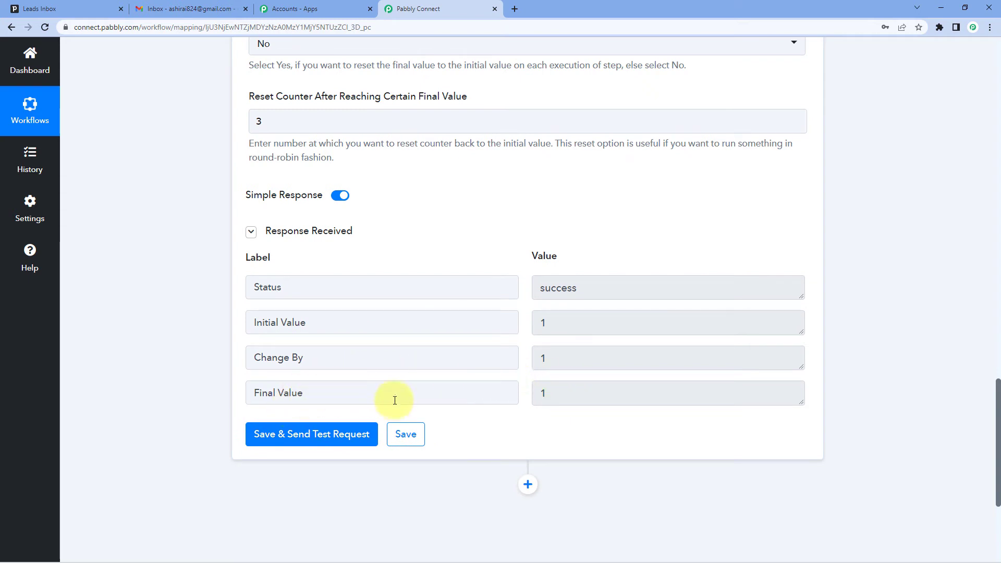
click(537, 394)
drag(537, 394, 523, 396)
click(522, 398)
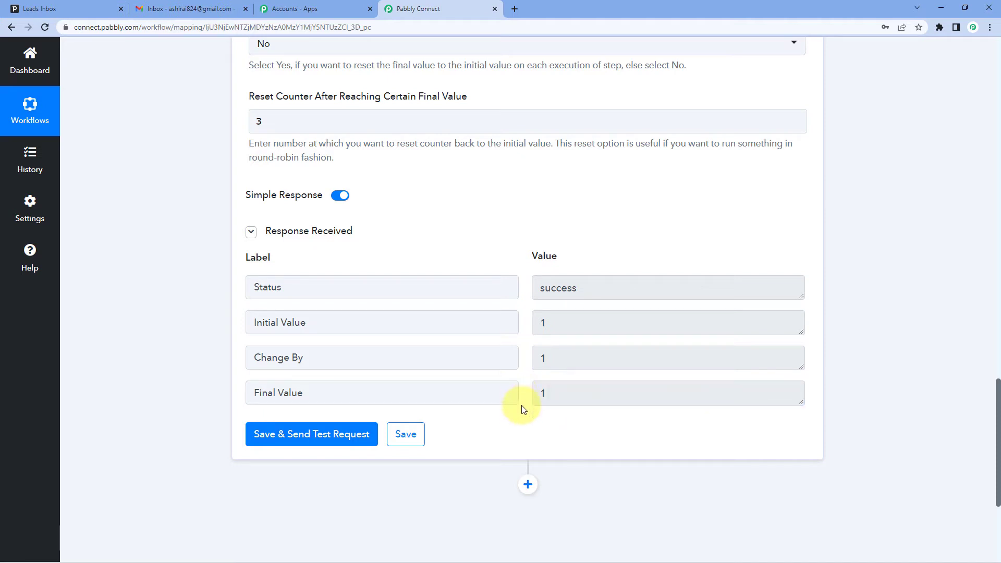
Step: Send the counter's test request three more times to run through another full counting cycle
click(331, 432)
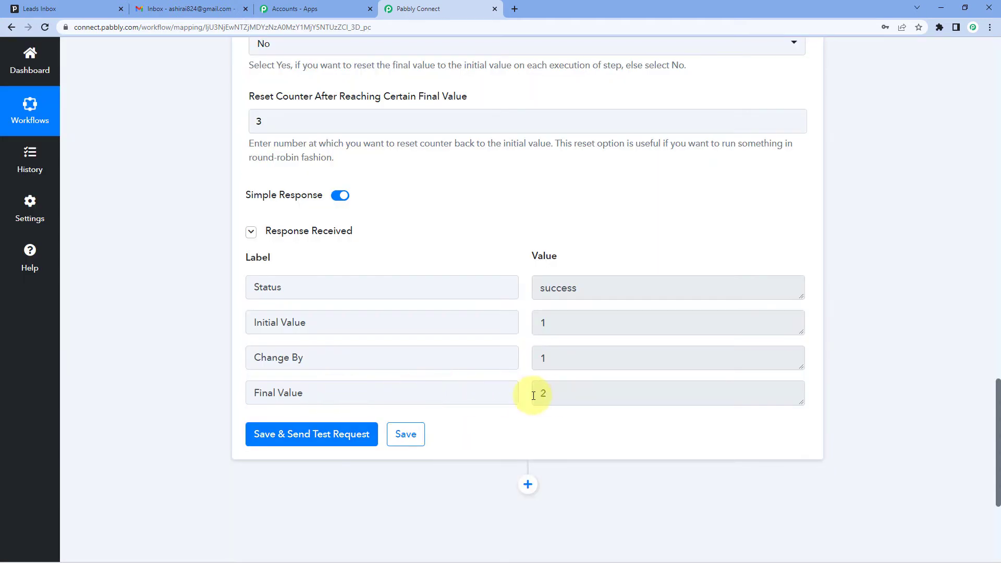
click(343, 431)
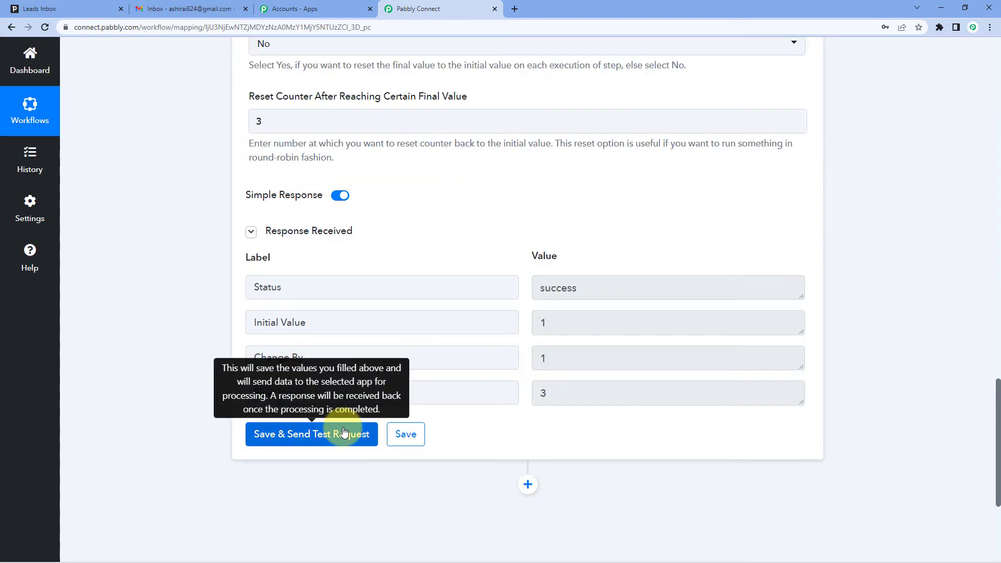
click(312, 438)
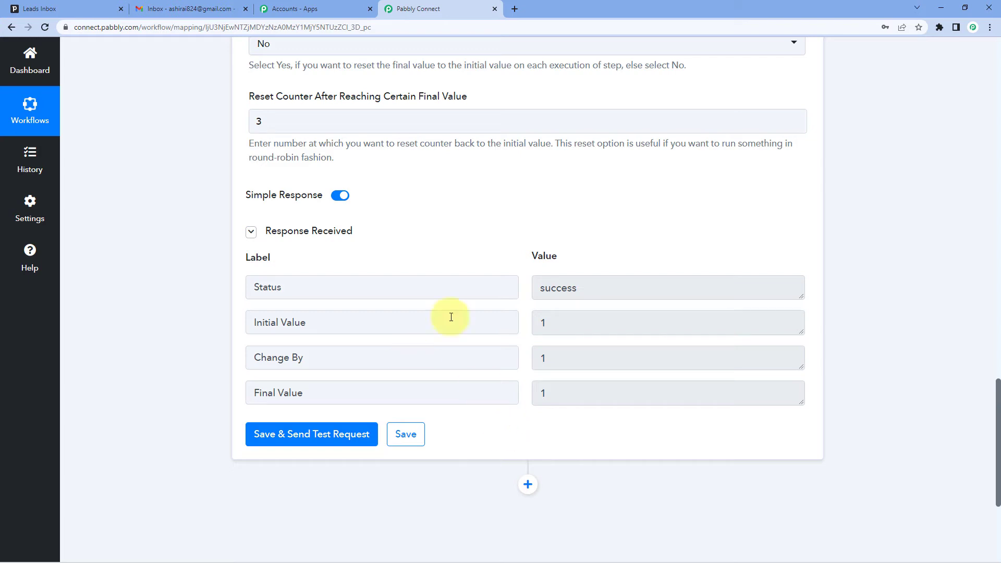
Step: Add an action step after the Counter step and choose Router by Pabbly as its app
scroll(491, 190, down, 2)
scroll(485, 167, down, 2)
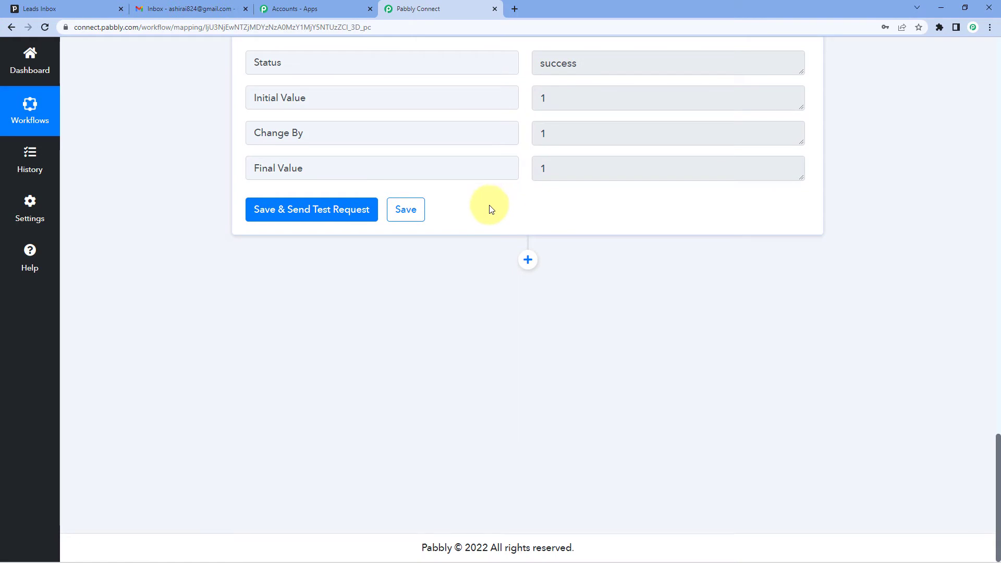
click(527, 260)
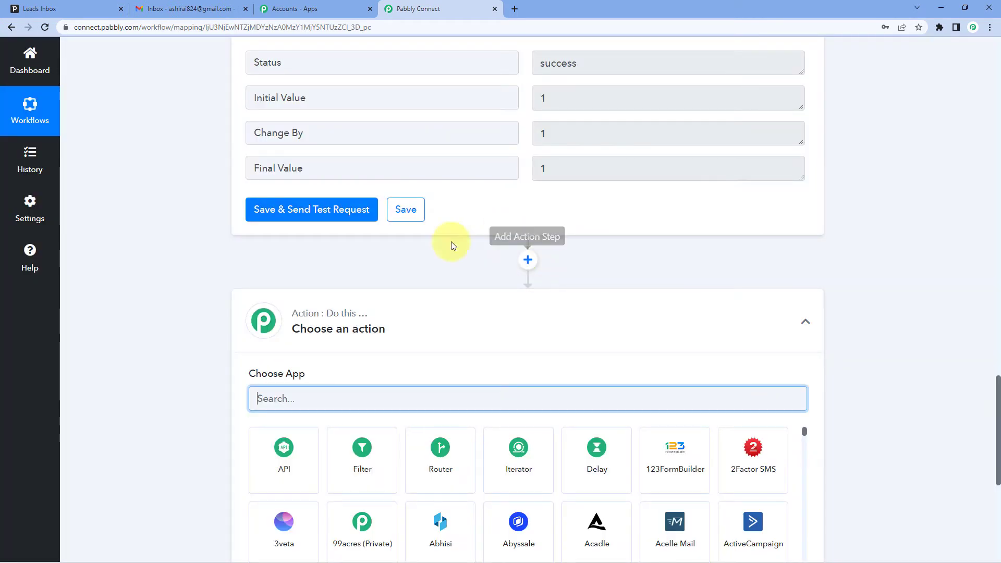
scroll(293, 242, down, 2)
scroll(293, 241, down, 1)
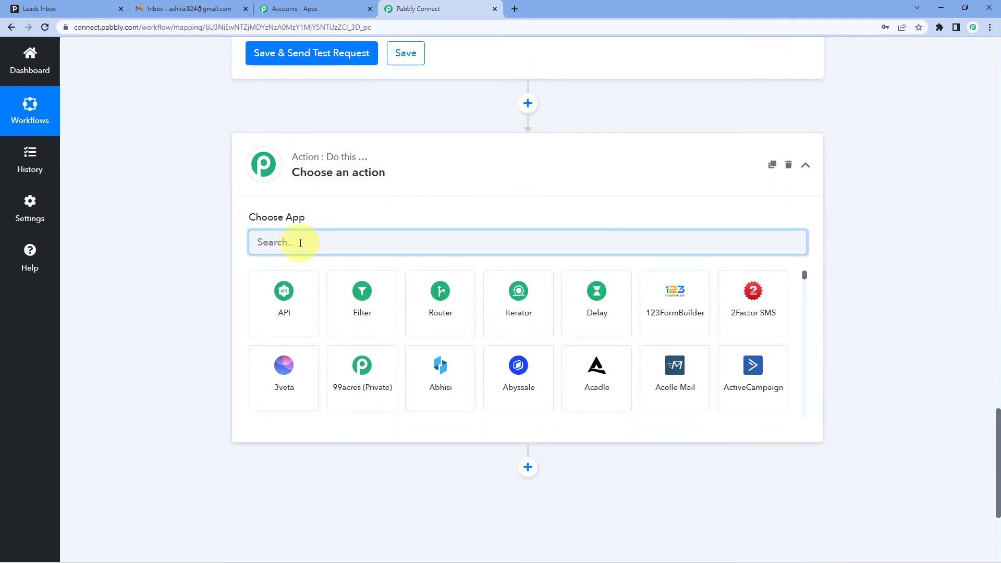
text(Rout)
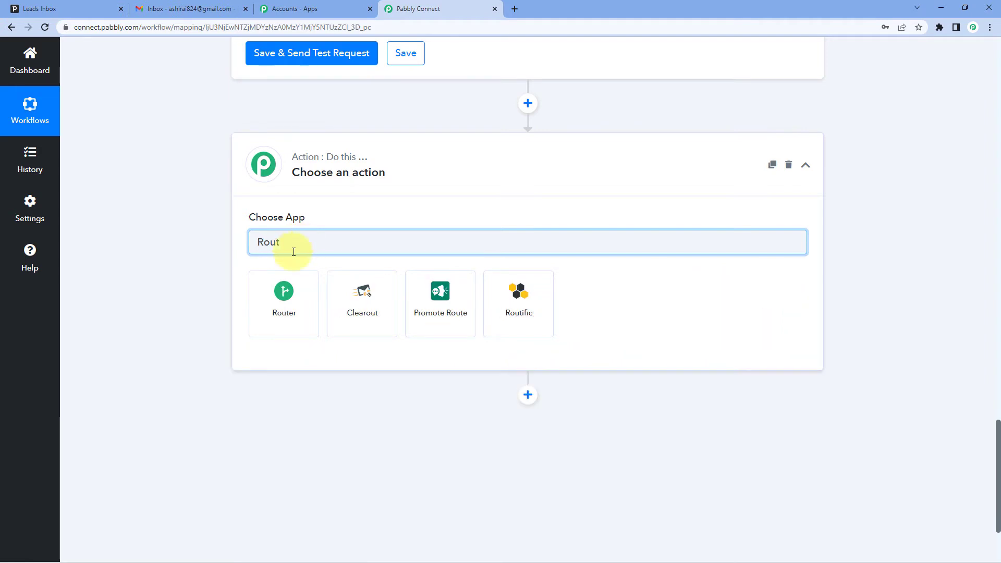
click(285, 291)
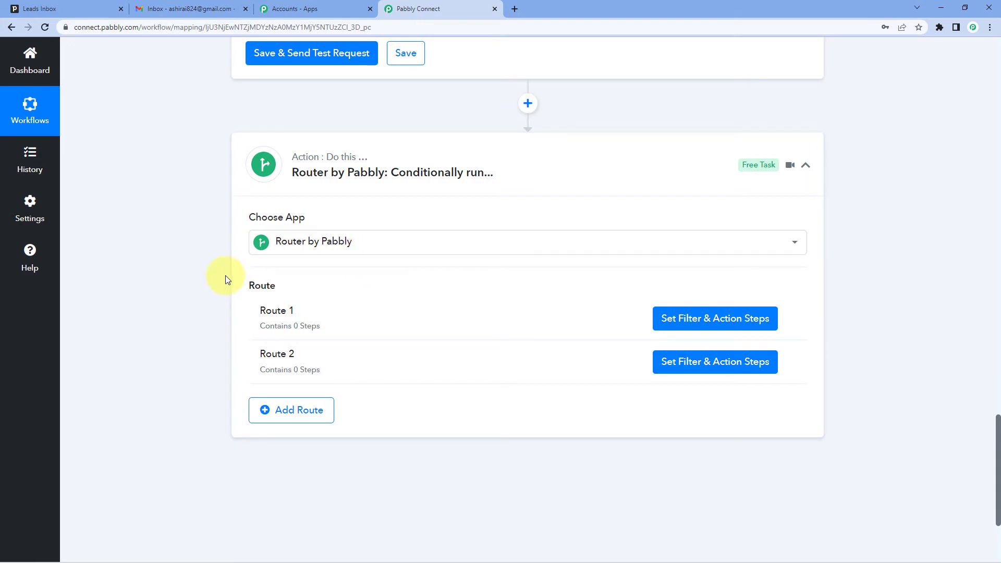
Step: Collapse the Number Formatter step and review the workflow from the PipeDrive New Lead trigger down to the Router
scroll(225, 275, up, 7)
scroll(212, 275, up, 14)
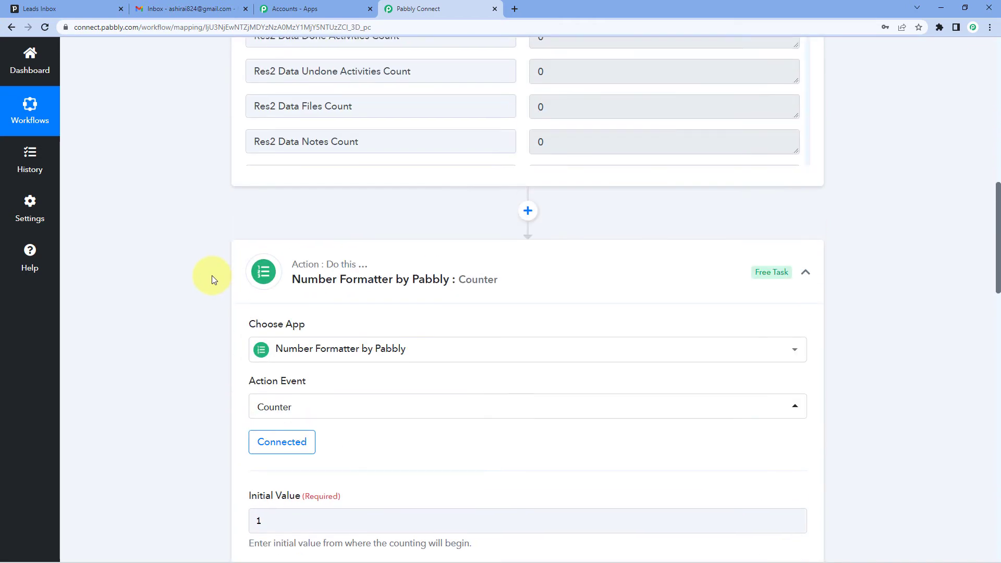
click(490, 271)
scroll(485, 273, up, 3)
scroll(188, 286, up, 20)
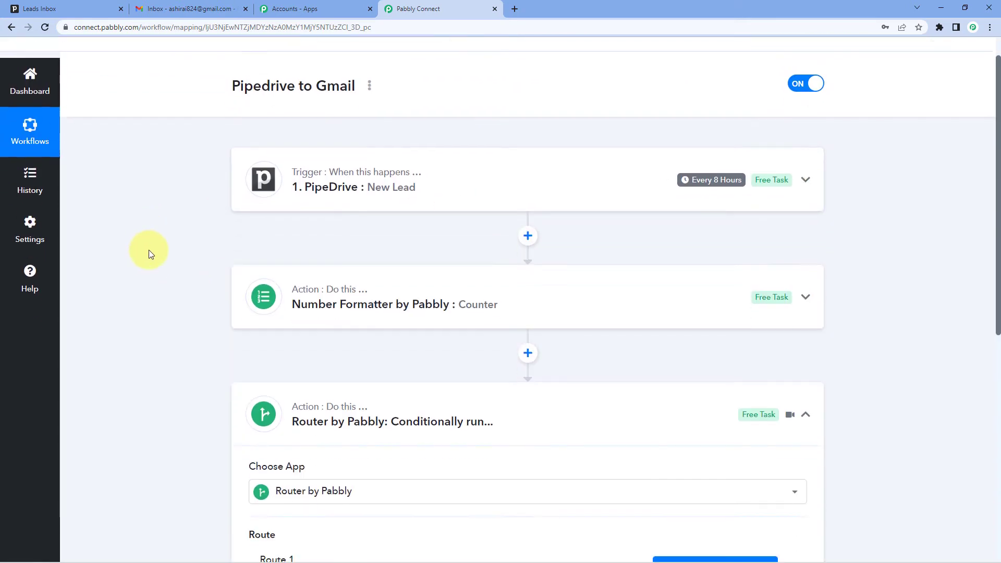
scroll(227, 249, down, 4)
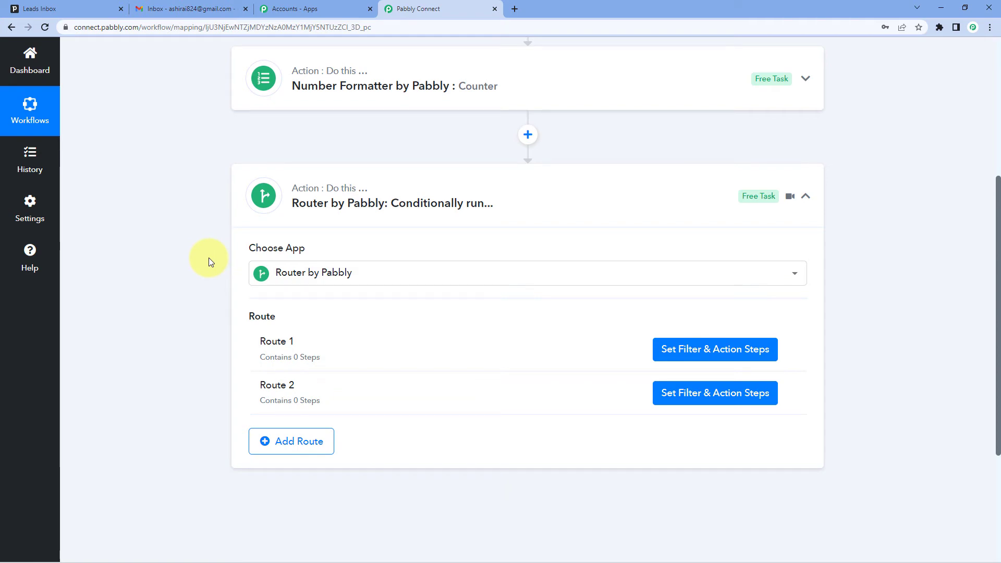
Step: Reopen the Number Formatter step and examine its counter settings and the Final Value that the Router relies on
click(454, 83)
scroll(187, 259, down, 5)
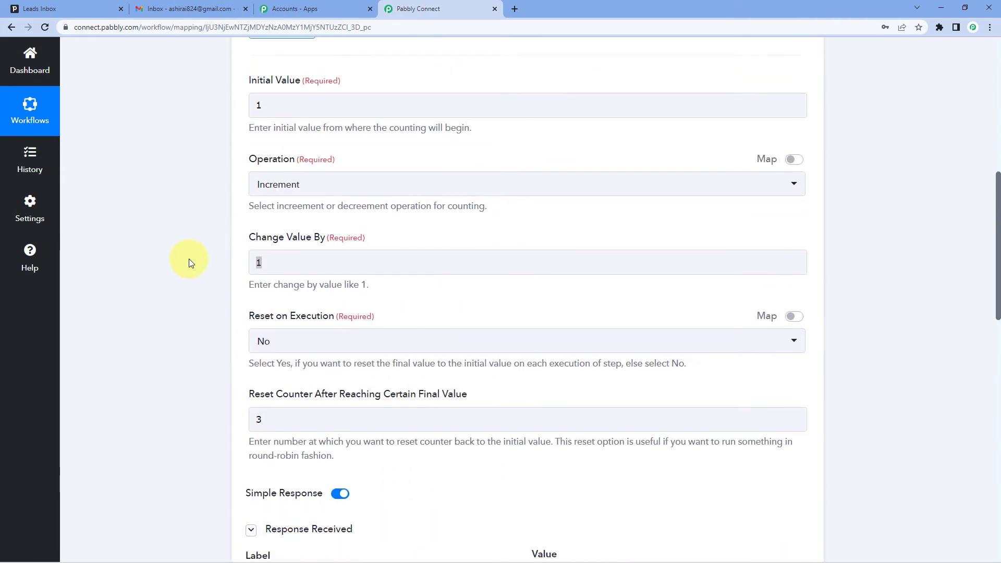
scroll(189, 257, down, 9)
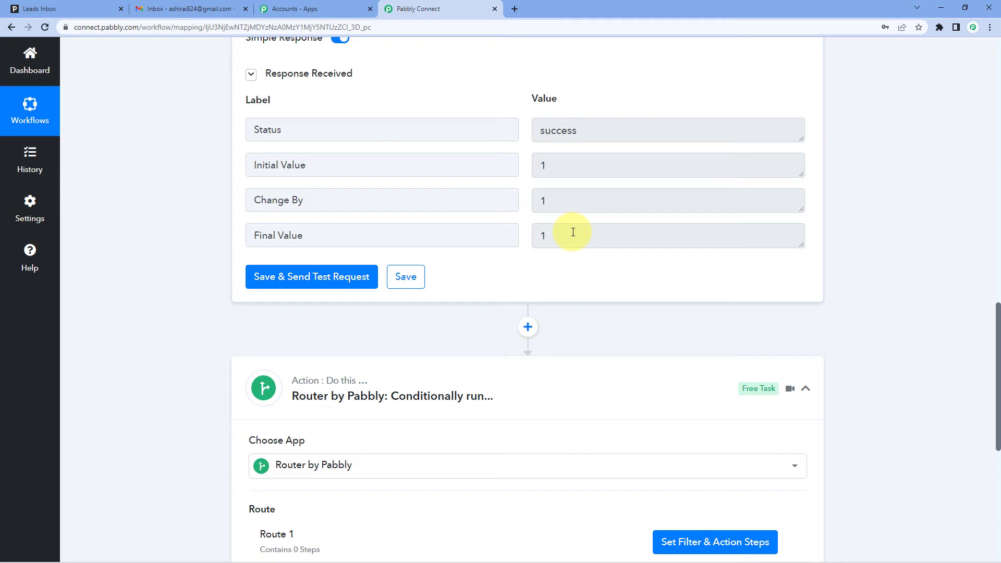
scroll(558, 245, down, 3)
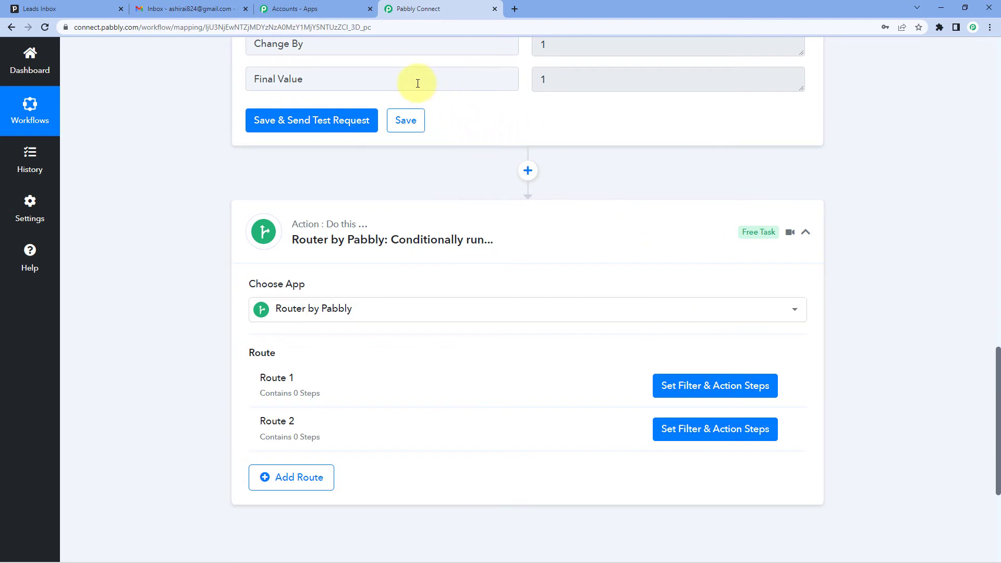
drag(573, 79, 523, 84)
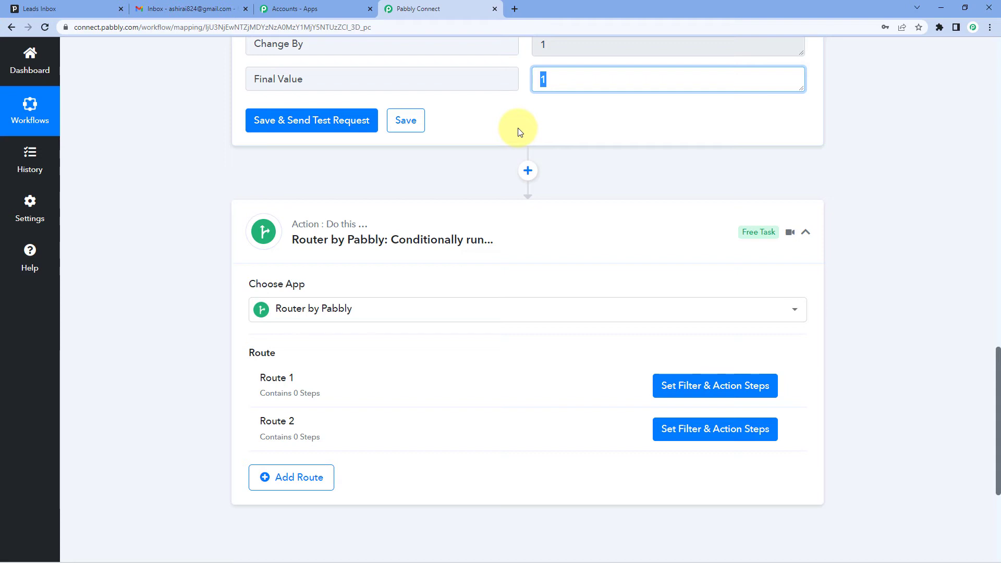
click(548, 111)
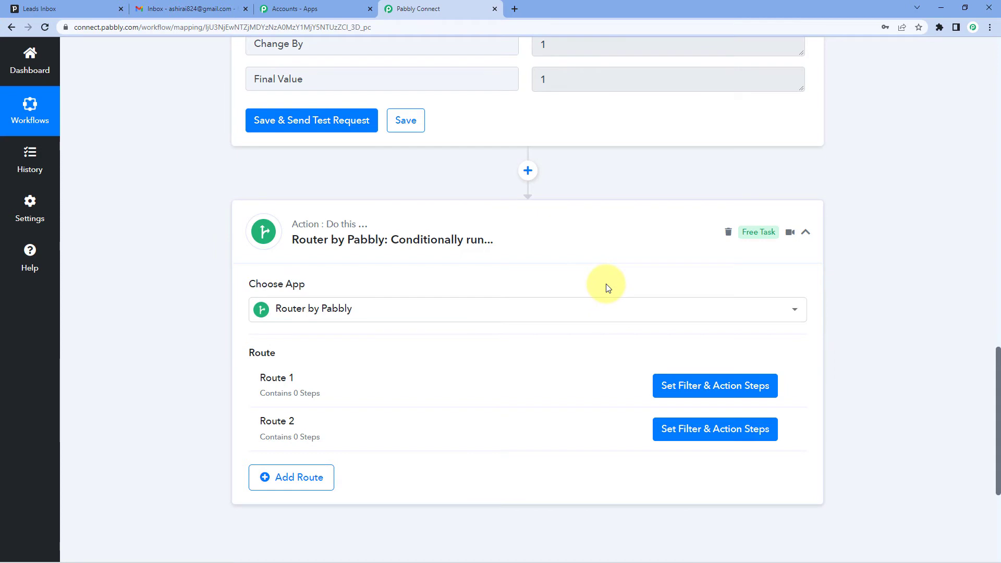
scroll(459, 151, up, 3)
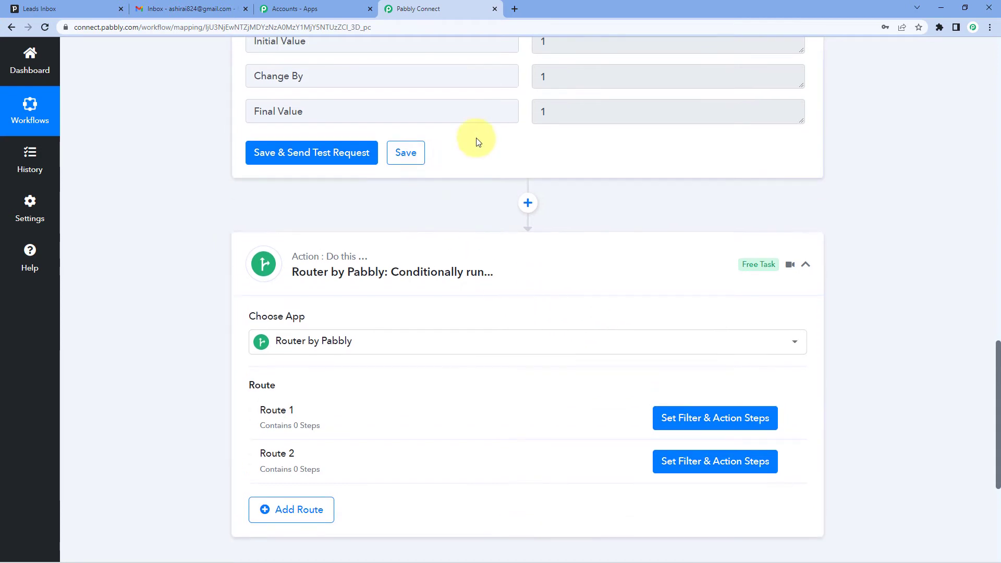
click(562, 229)
click(511, 264)
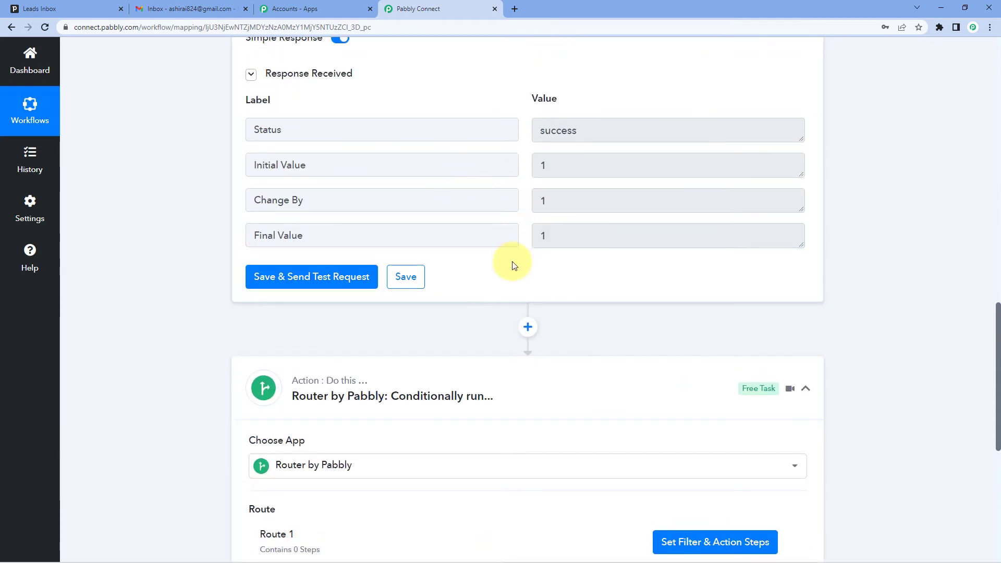
Step: Add a third route to the Router by Pabbly action
scroll(511, 263, down, 3)
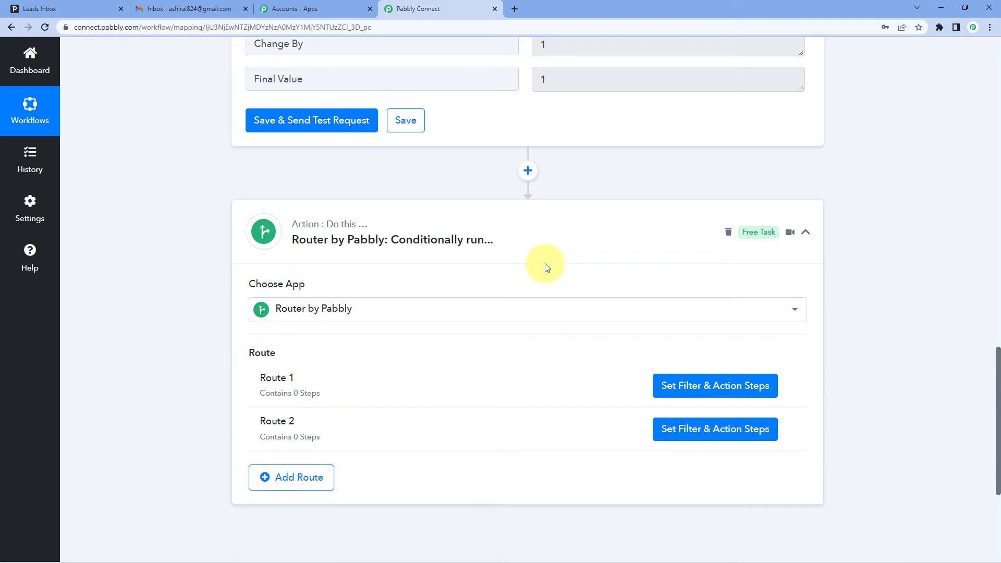
scroll(402, 291, down, 2)
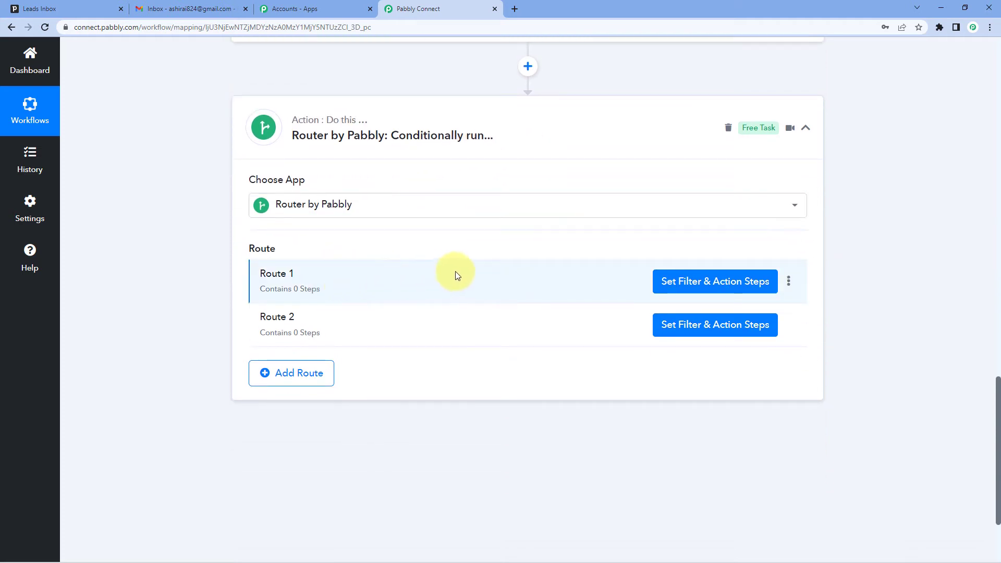
click(323, 374)
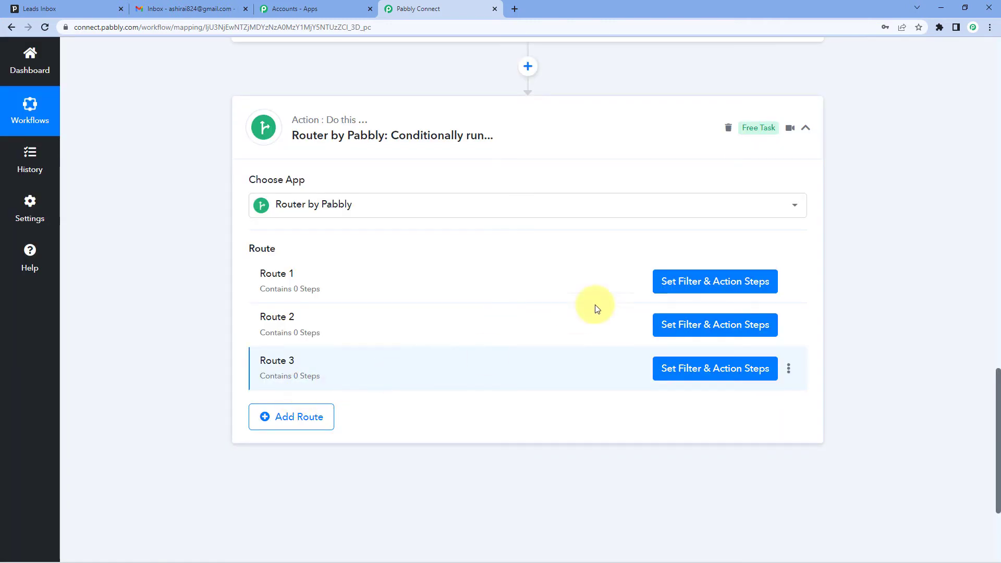
Step: Set Route 1's filter to continue only if the Number Formatter's Final Value is equal to 1
click(719, 284)
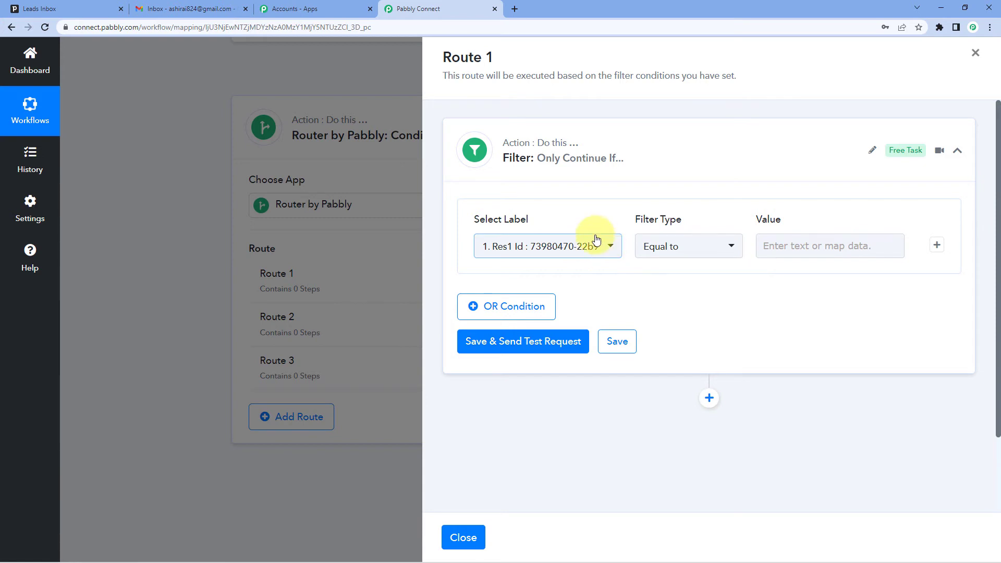
click(607, 248)
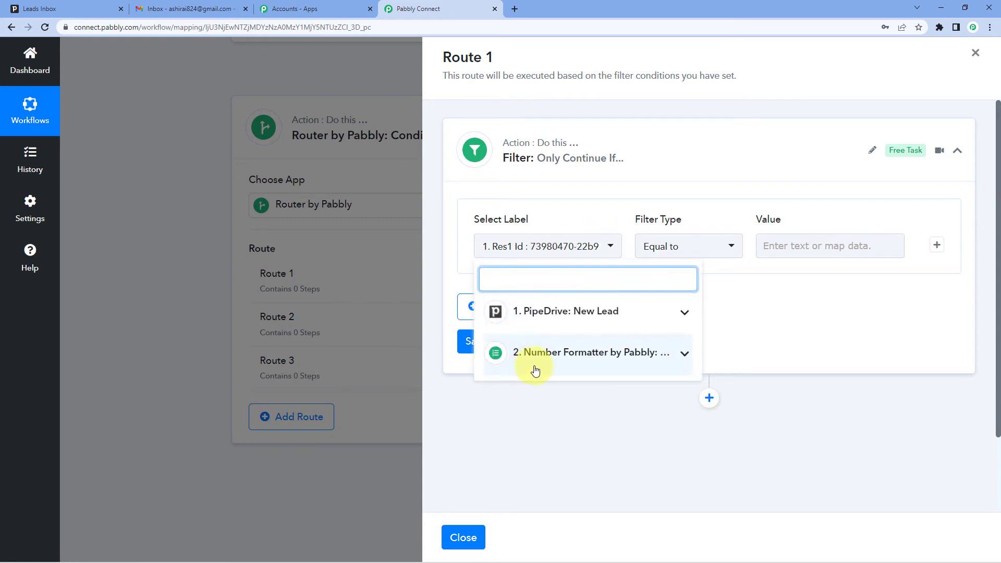
click(572, 360)
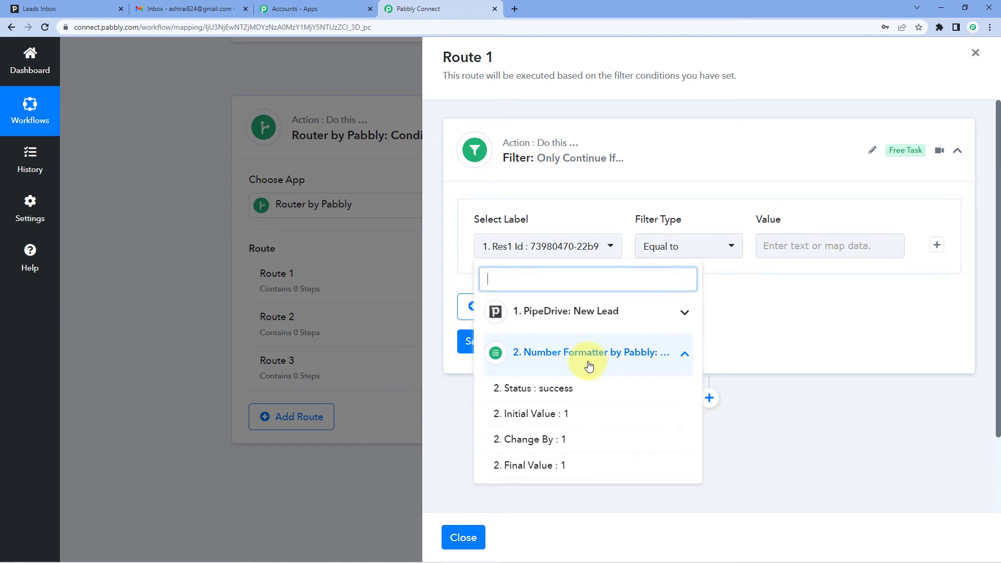
click(542, 471)
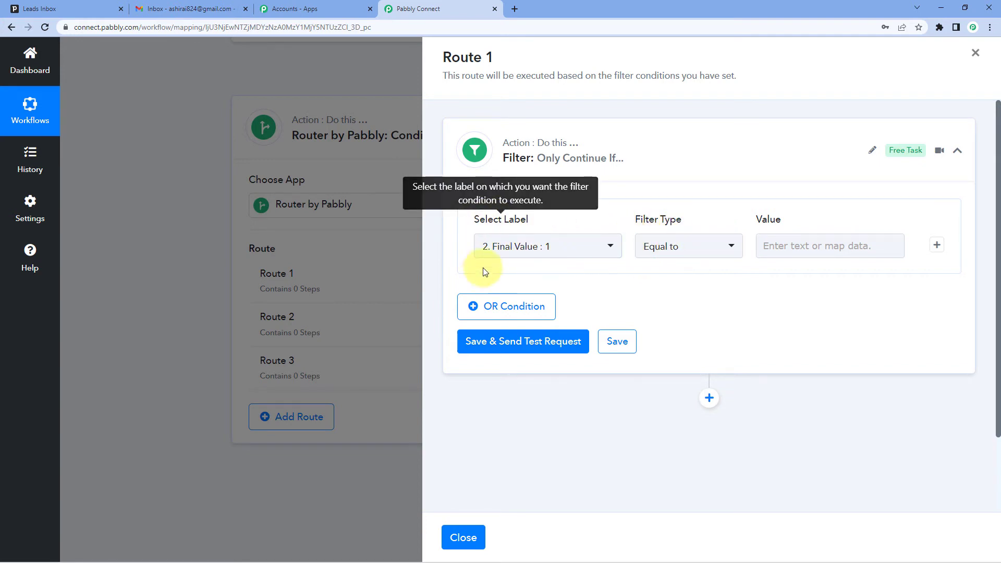
text(1)
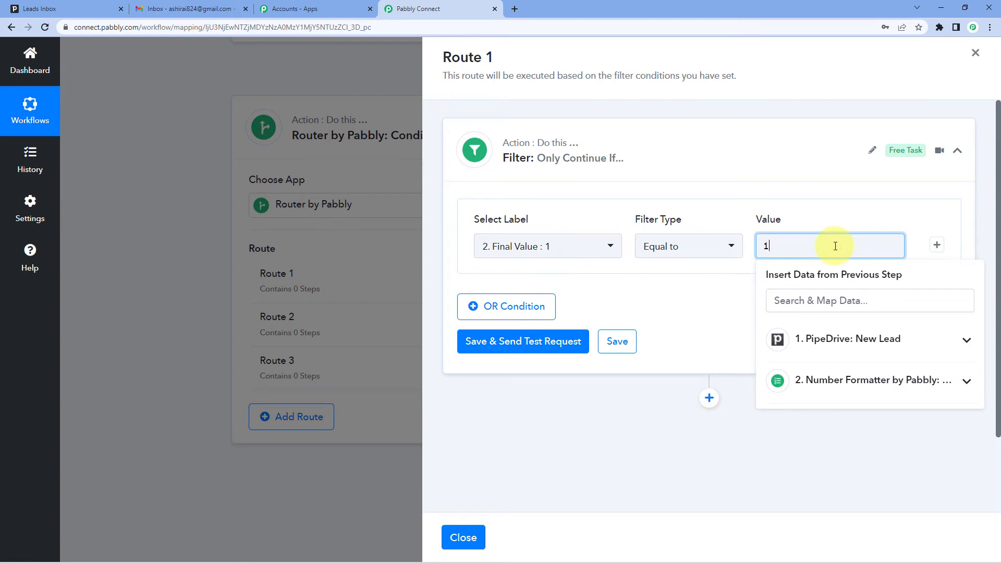
Step: Save Route 1's filter condition and send a test request for it
click(710, 297)
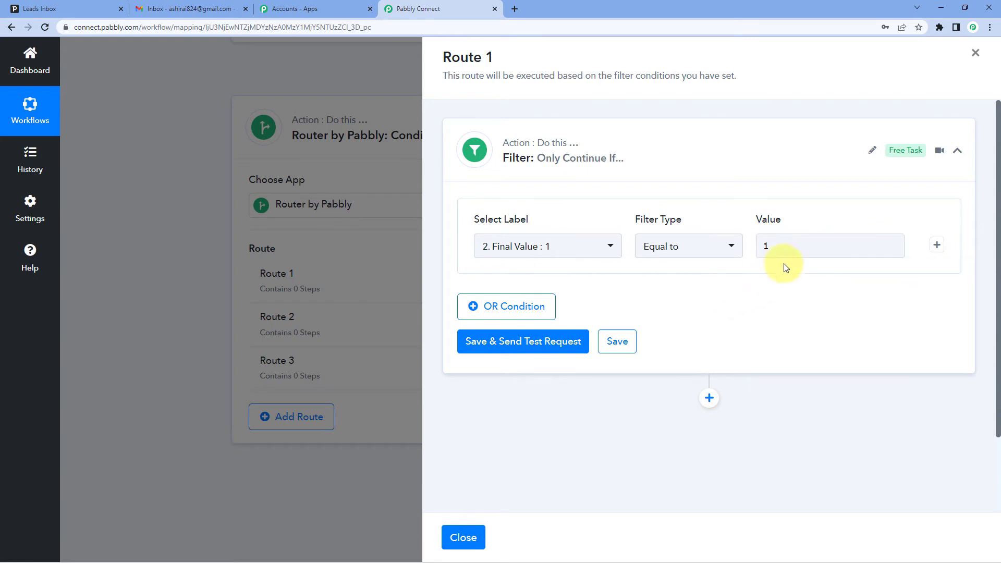
click(522, 344)
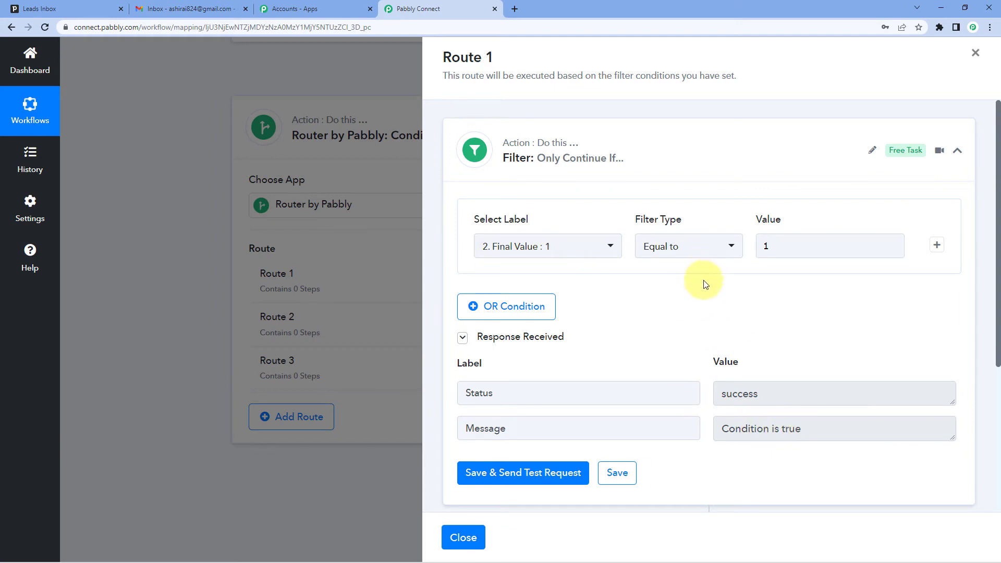
Step: Add a Gmail action with the Send Email event after the filter in Route 1
scroll(718, 328, down, 5)
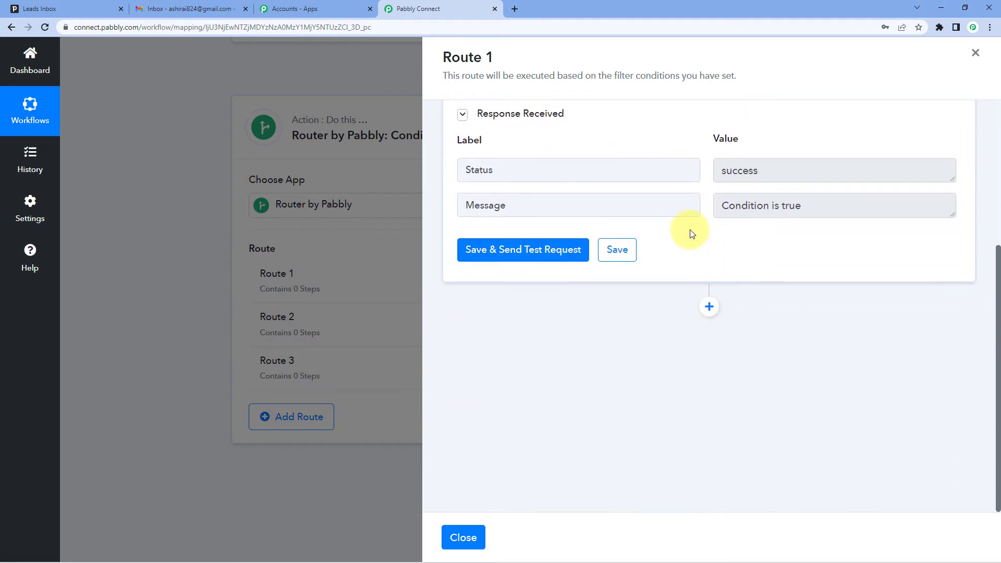
click(710, 312)
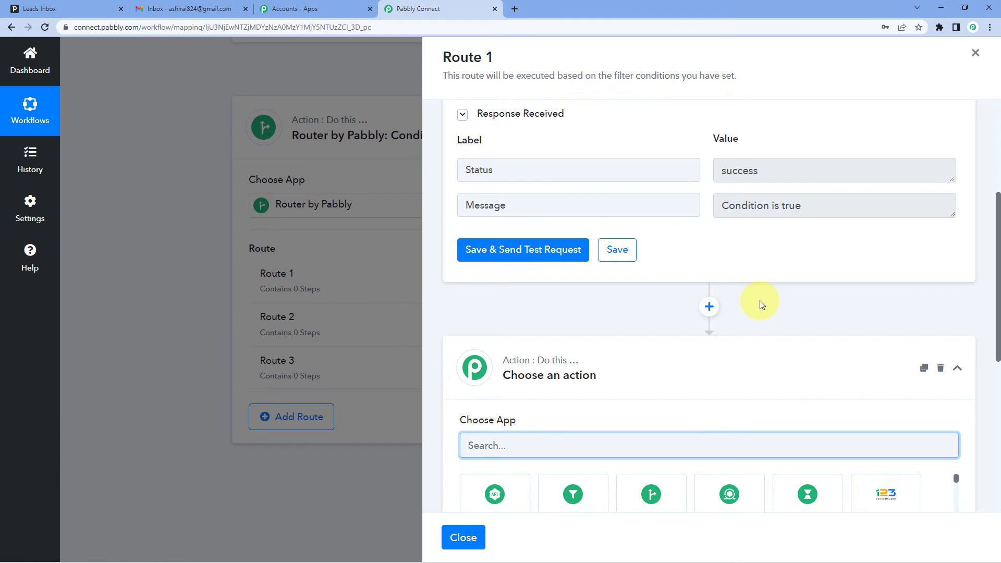
scroll(749, 307, down, 3)
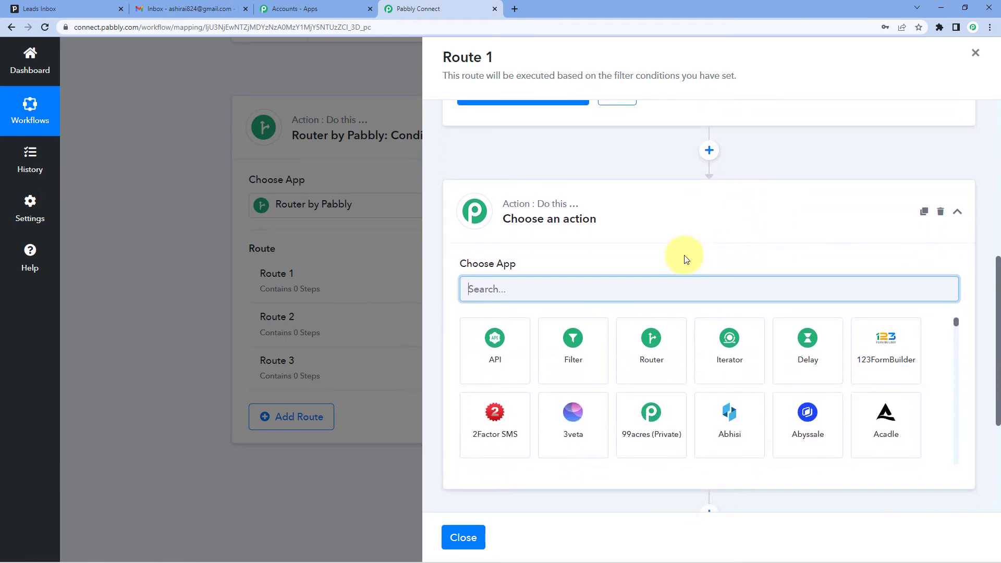
text(Gmail)
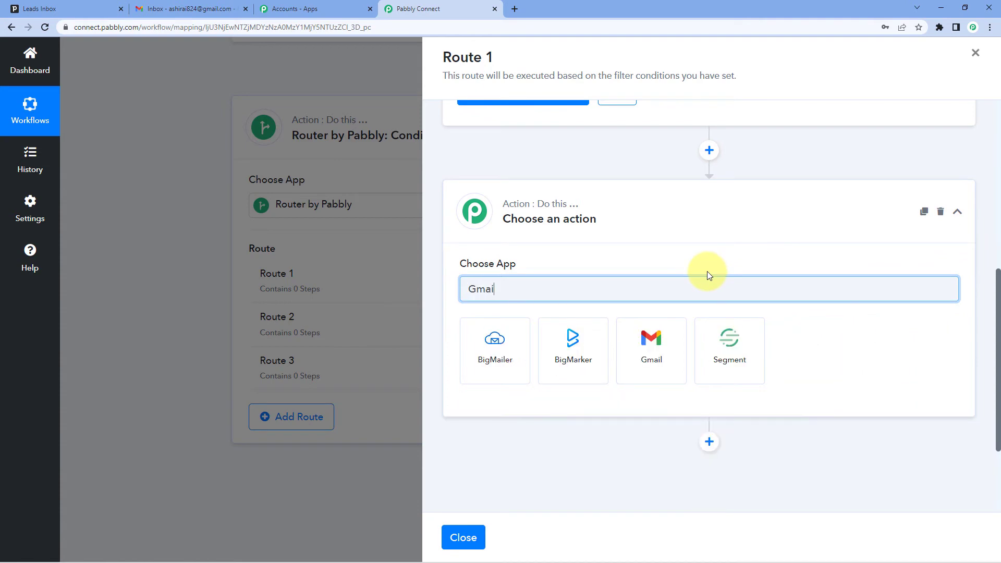
click(576, 336)
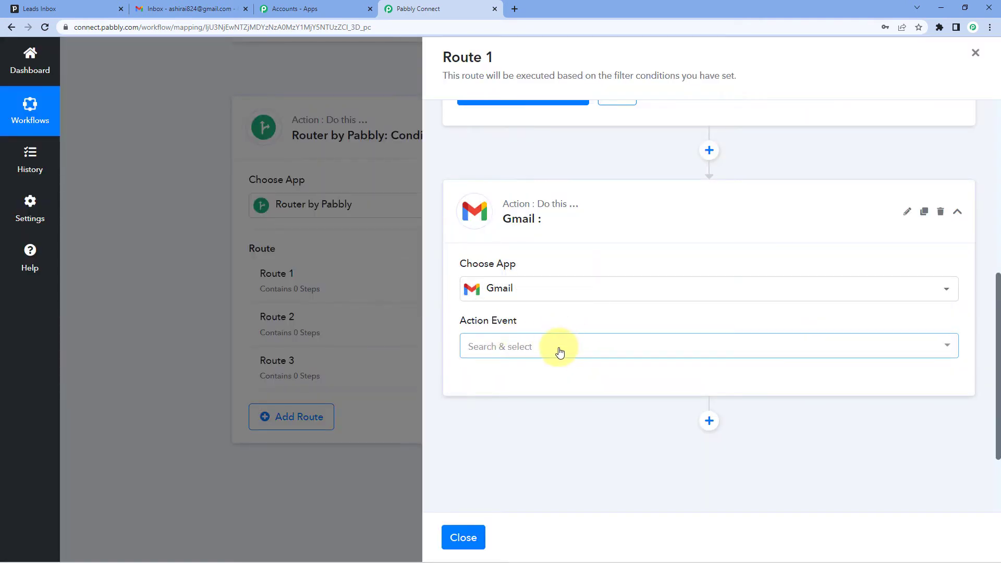
click(518, 346)
click(516, 412)
Step: Connect the Gmail action through a new connection and authorize Pabbly Connect for the Google account
click(475, 387)
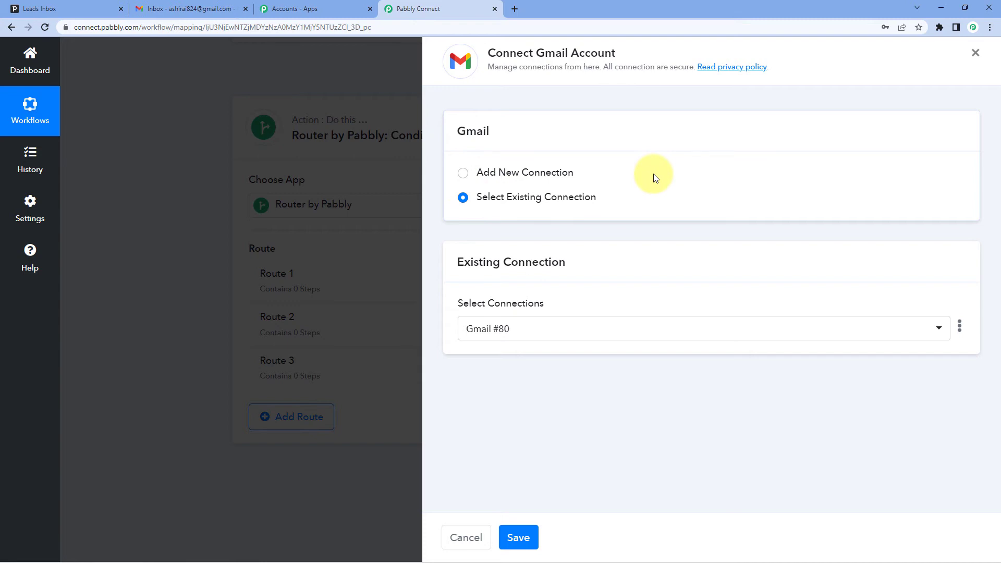
click(470, 172)
click(536, 315)
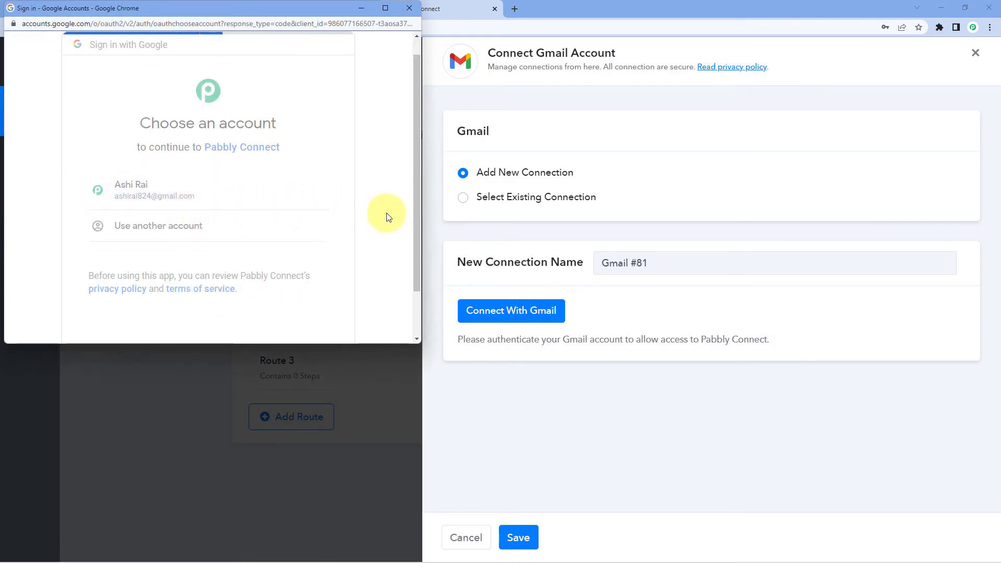
scroll(365, 219, down, 4)
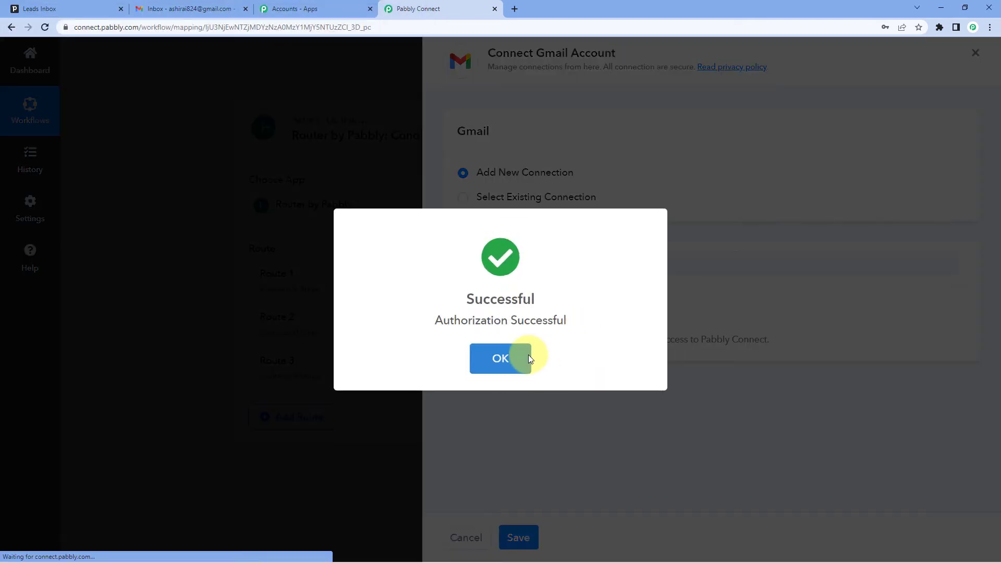
click(527, 356)
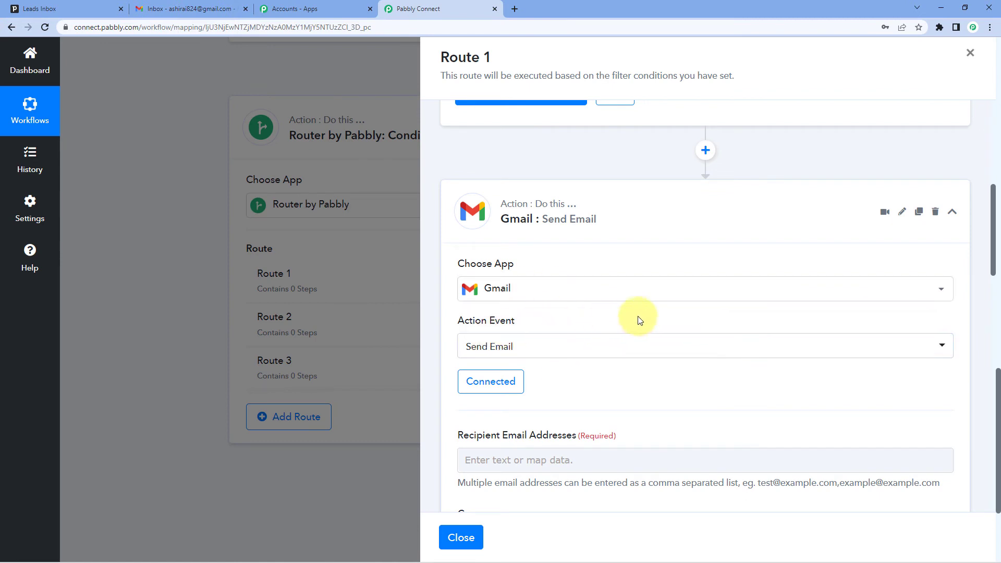
Step: Enter the first team member's e-mail as the recipient address of Route 1's Gmail action
scroll(678, 321, down, 2)
scroll(673, 308, down, 2)
scroll(621, 260, down, 2)
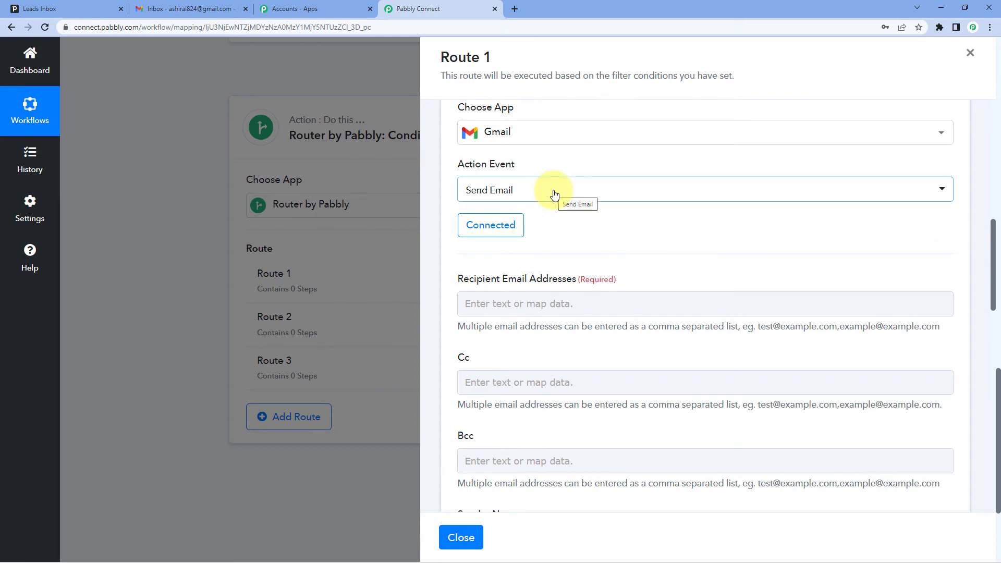
scroll(621, 219, down, 2)
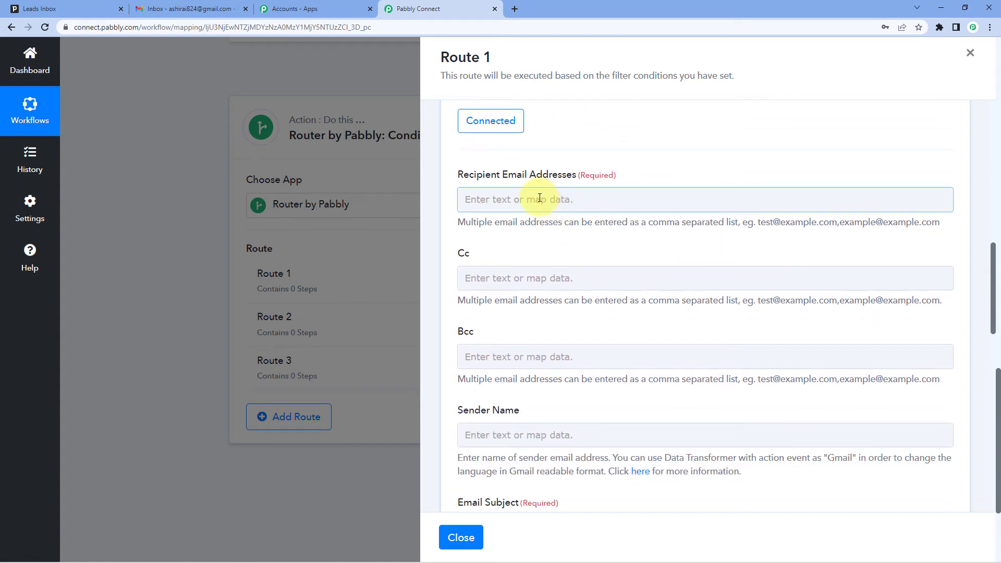
scroll(539, 198, up, 2)
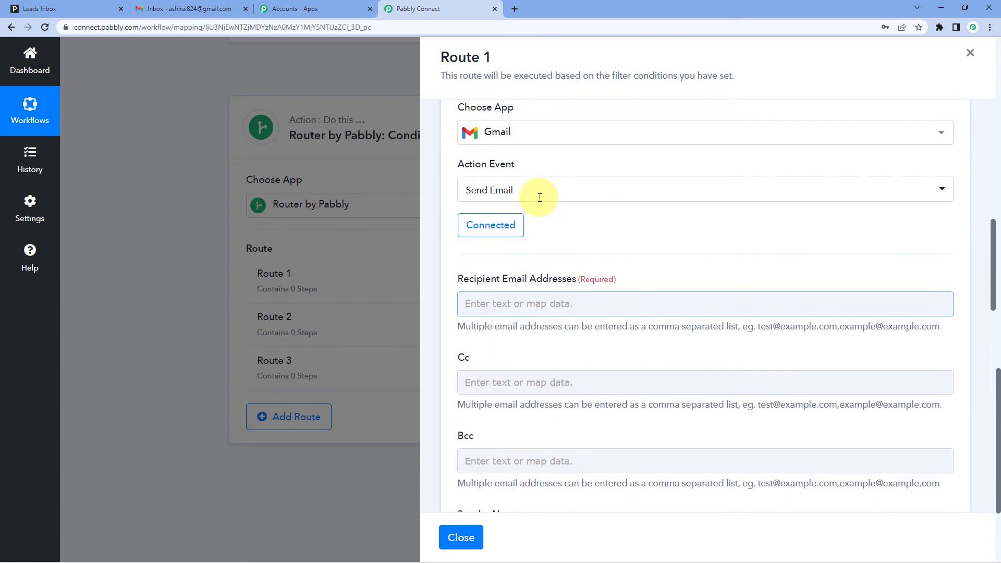
scroll(576, 236, down, 1)
click(555, 250)
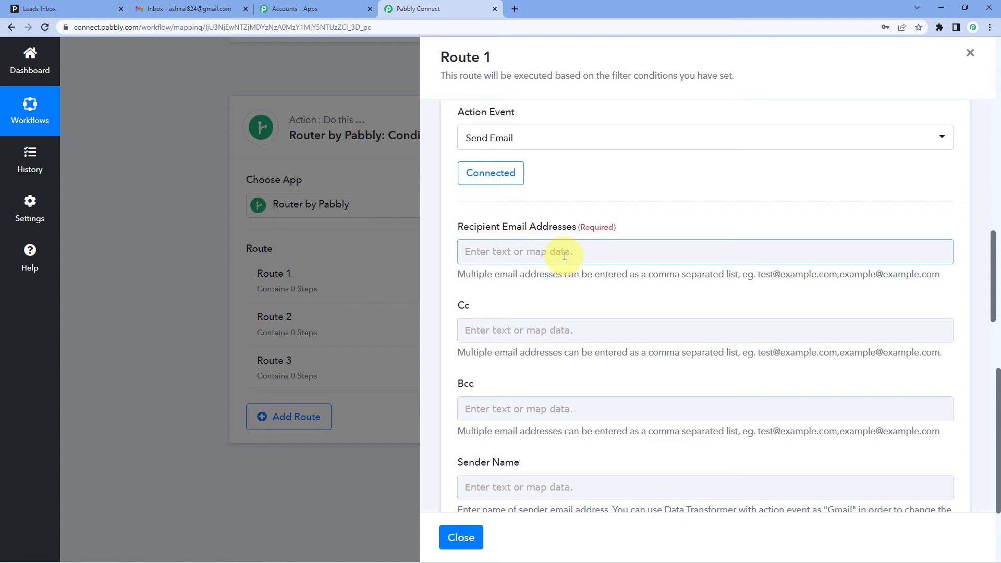
click(565, 256)
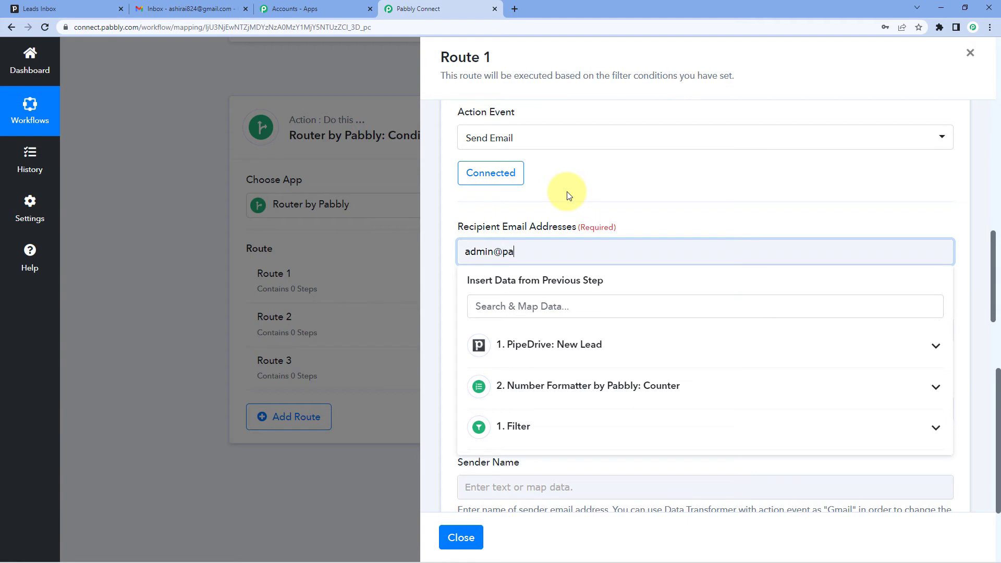
click(569, 196)
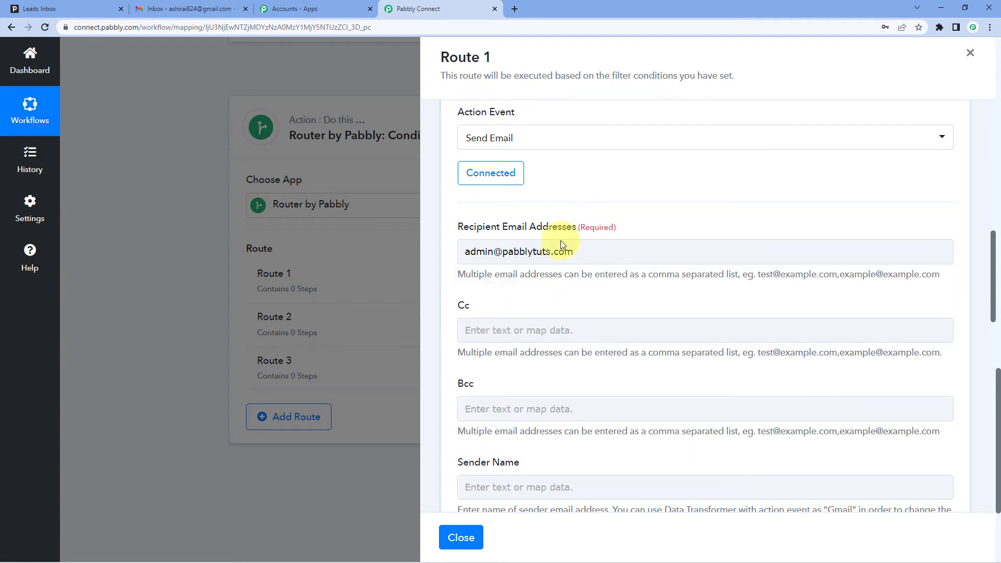
Step: Set the sender name to Pabbly, leaving Cc and Bcc empty
scroll(511, 268, down, 1)
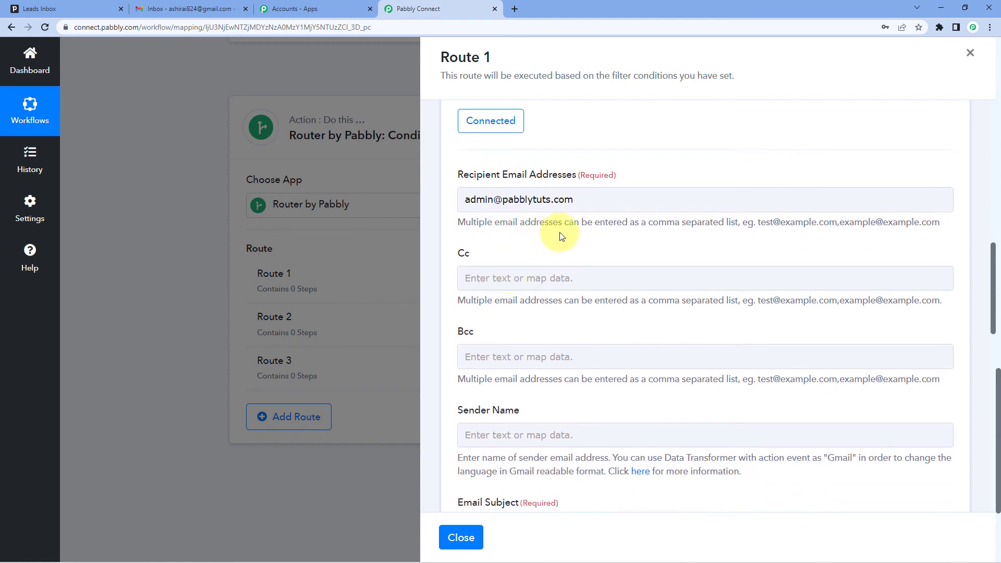
scroll(562, 236, down, 2)
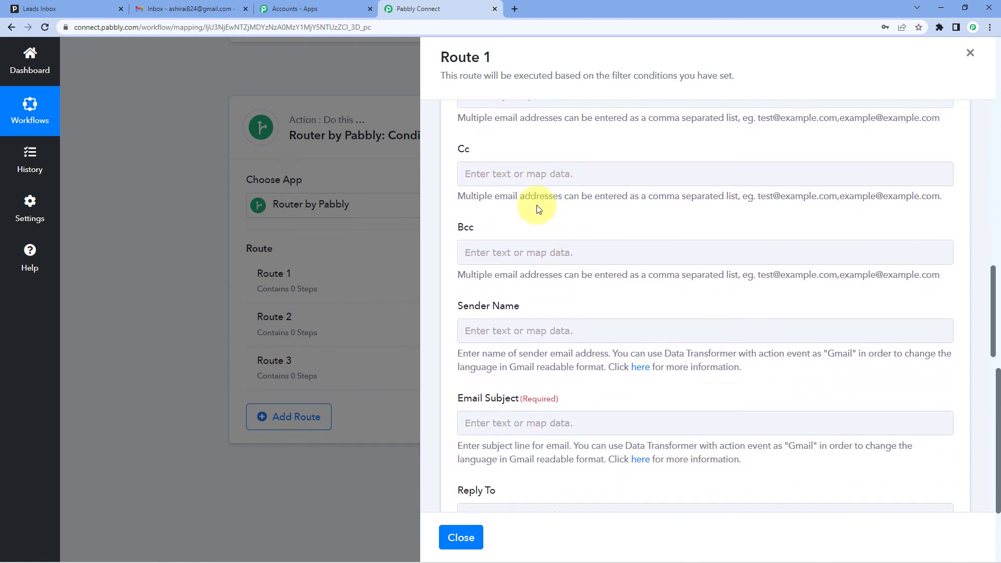
scroll(509, 161, up, 1)
scroll(537, 264, down, 2)
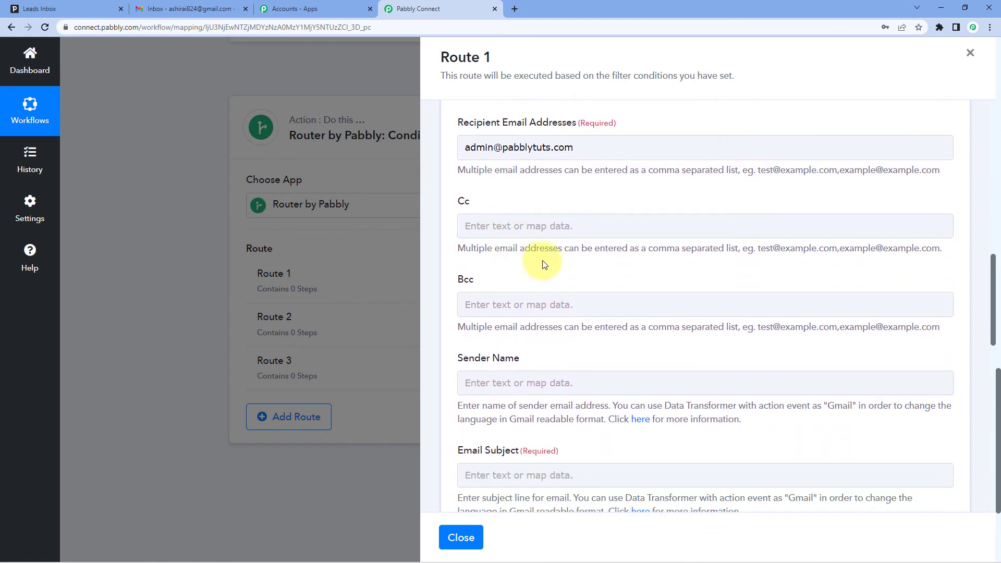
click(511, 280)
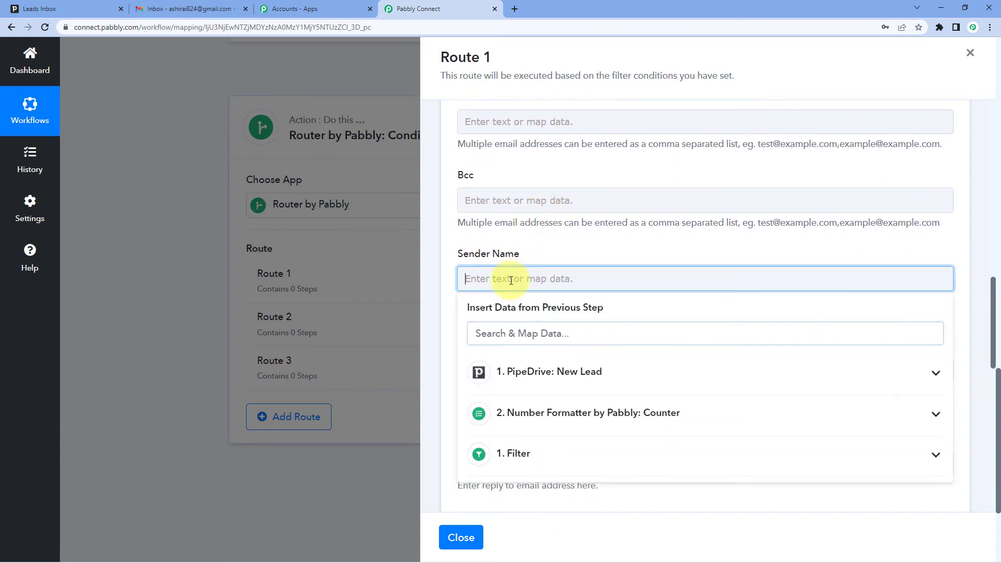
text(Pabbly)
click(546, 261)
Step: Set the email subject of Route 1's Gmail action to "New Lead"
scroll(546, 261, down, 2)
click(493, 267)
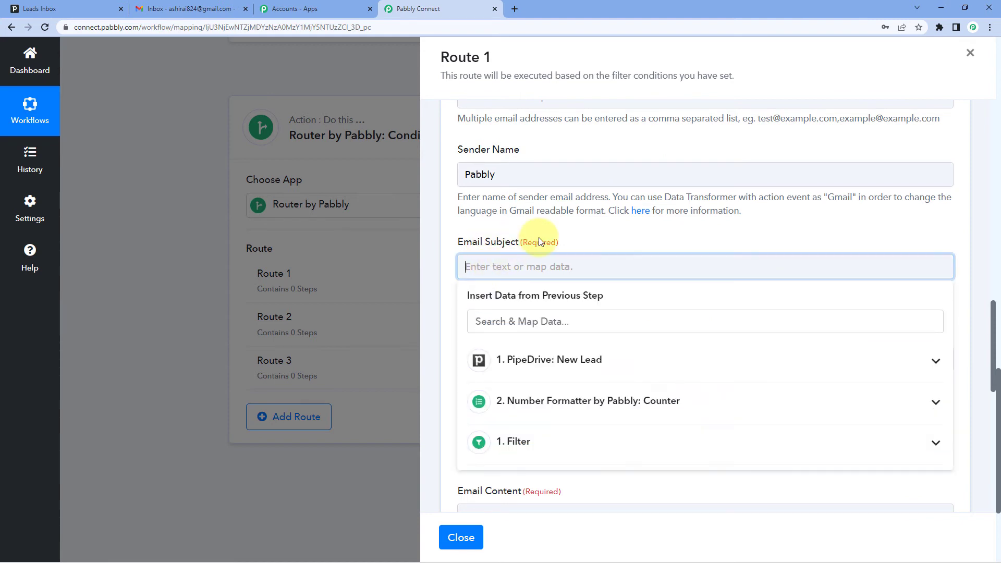
text(New Lead)
click(591, 234)
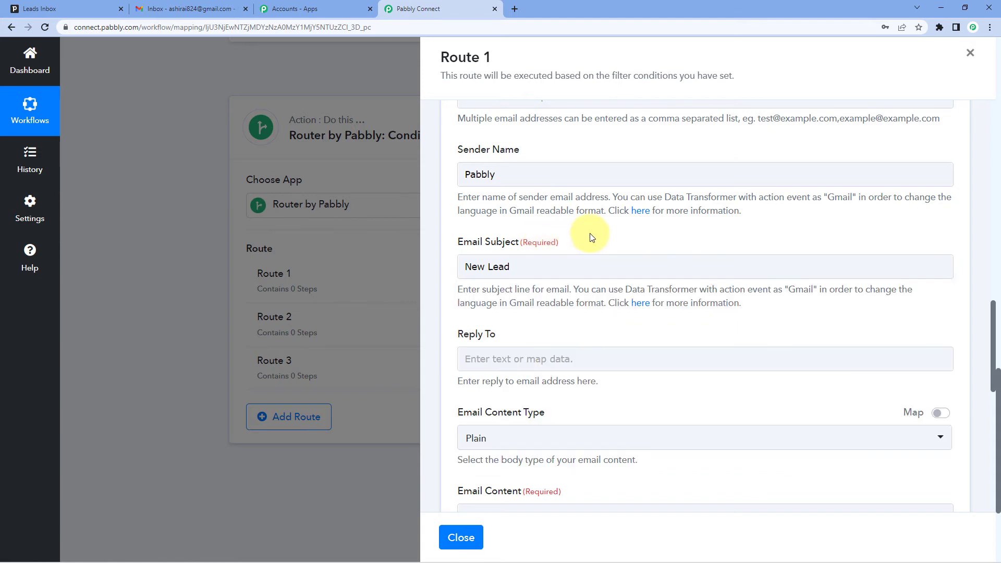
Step: Start the plain email content with "Hello," and, after a blank line, "We have received a new lead in Pipedrive:"
scroll(511, 238, down, 2)
scroll(511, 239, down, 1)
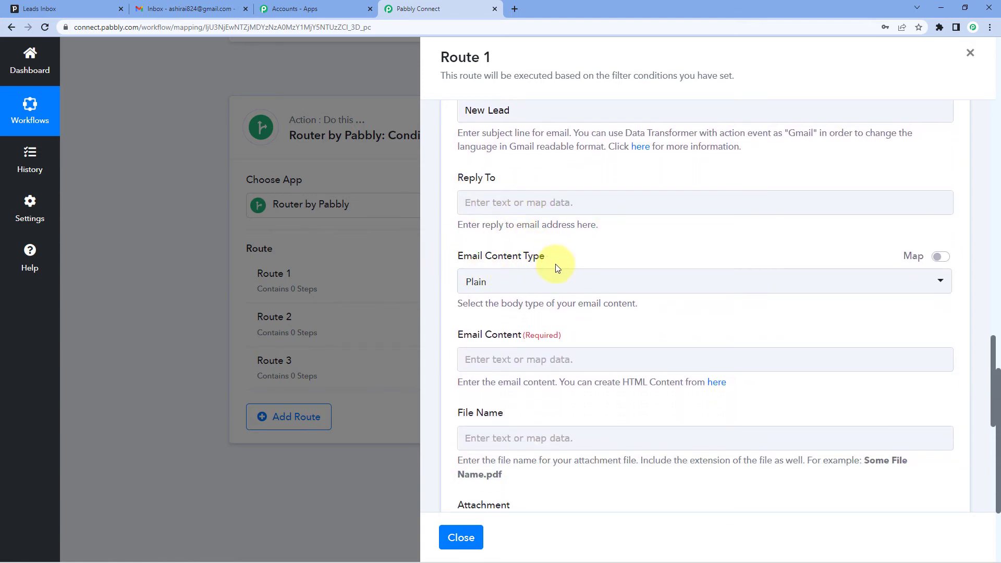
scroll(501, 272, down, 1)
click(476, 305)
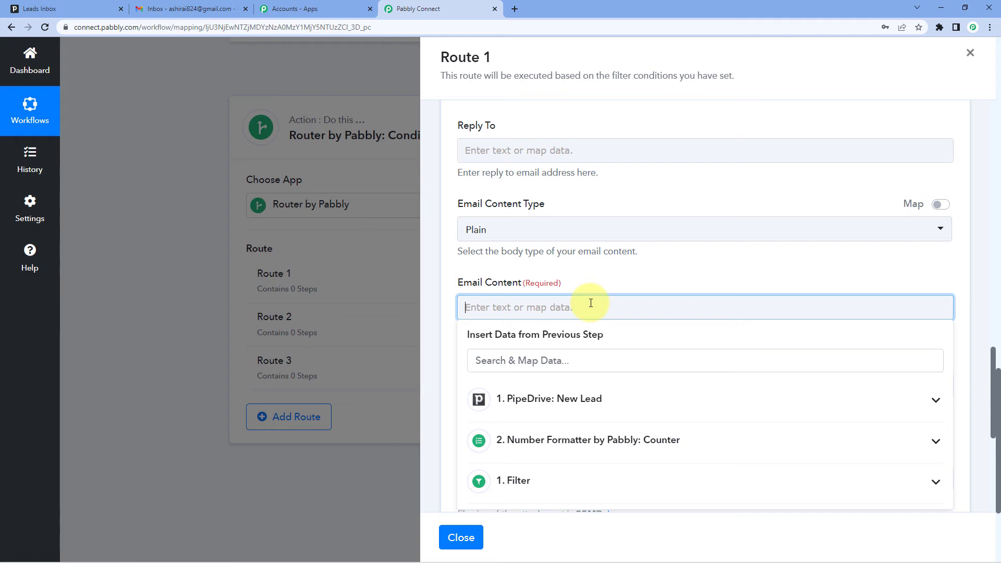
text(Hello,)
key(Return)
key(Return)
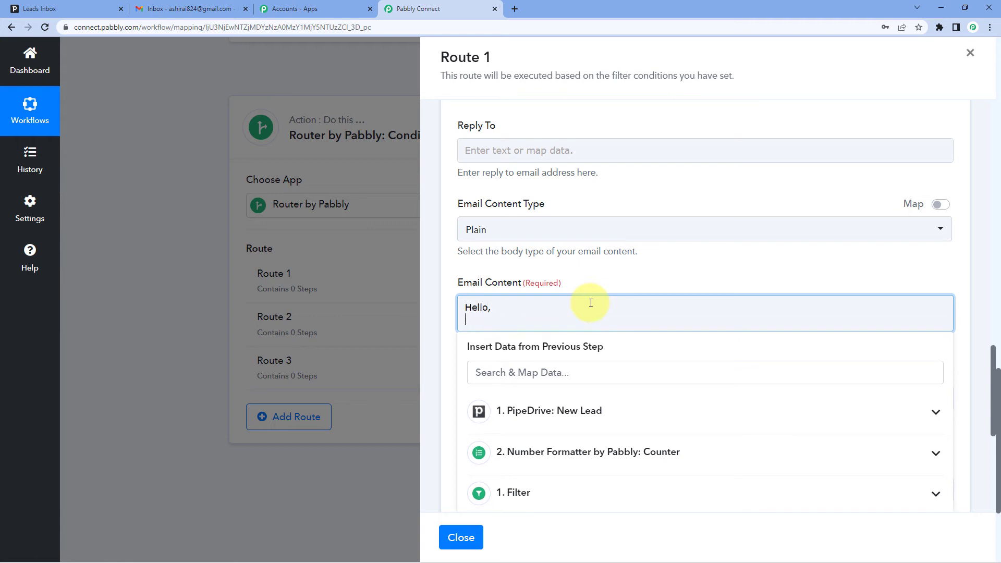
text(We have rec)
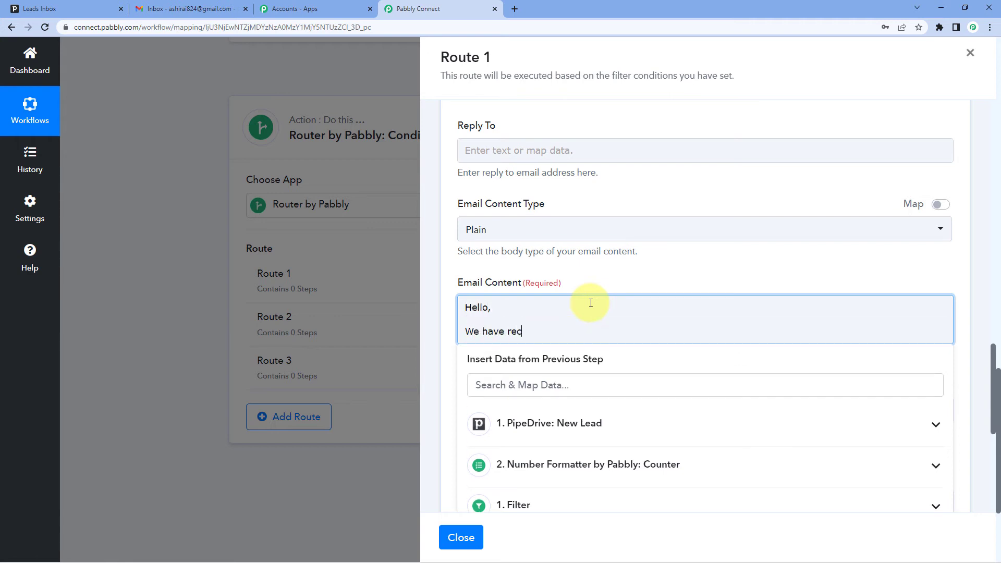
text(eived a new lead in Pipedri)
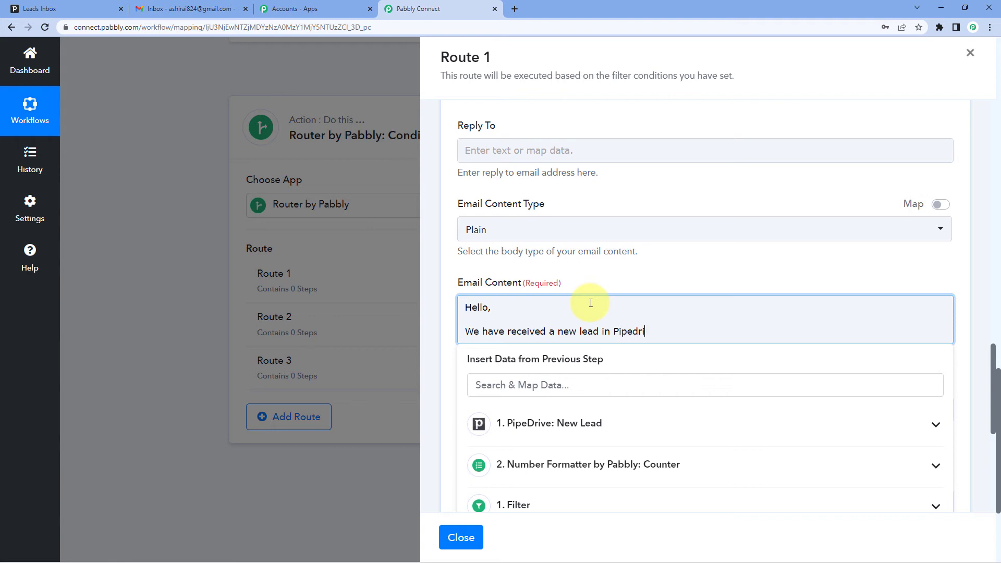
text(ve:)
Step: Add the labels "Name:", "Email:", "Lead Title:", "Mobile No.:" and "Amount:" on separate lines after a blank line in the email content
key(Return)
key(Return)
text(Name)
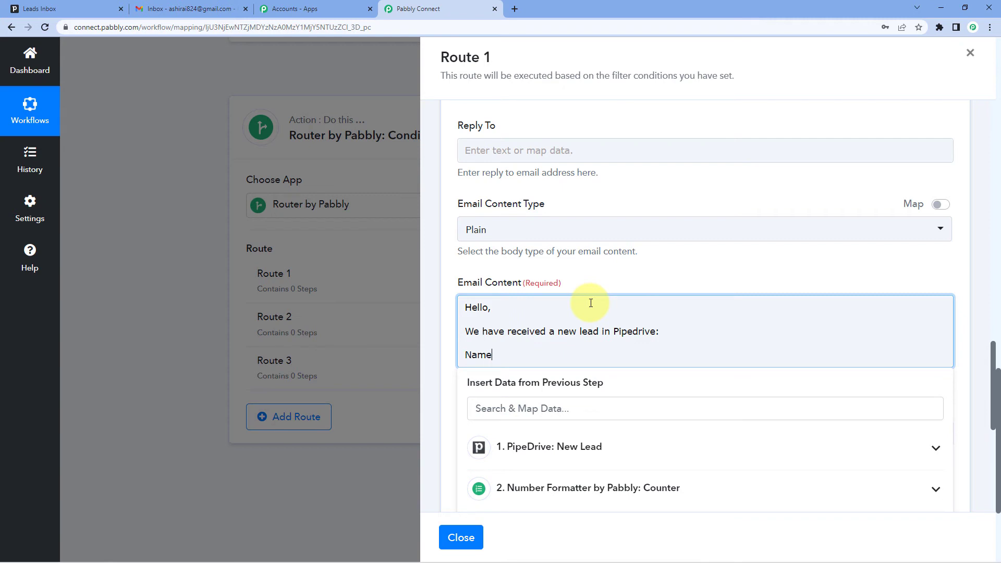
text(:)
key(Return)
text(Email)
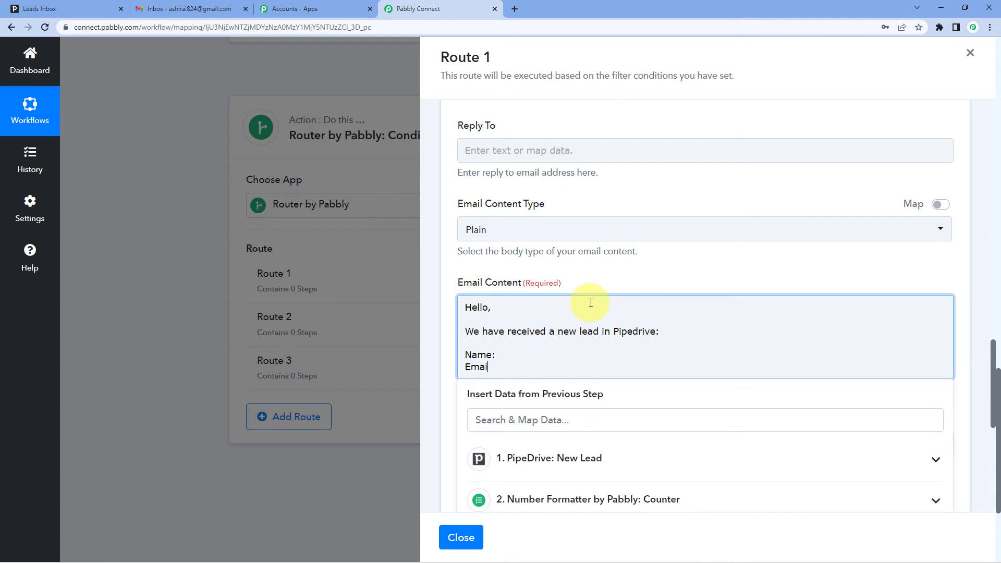
text(:)
key(Return)
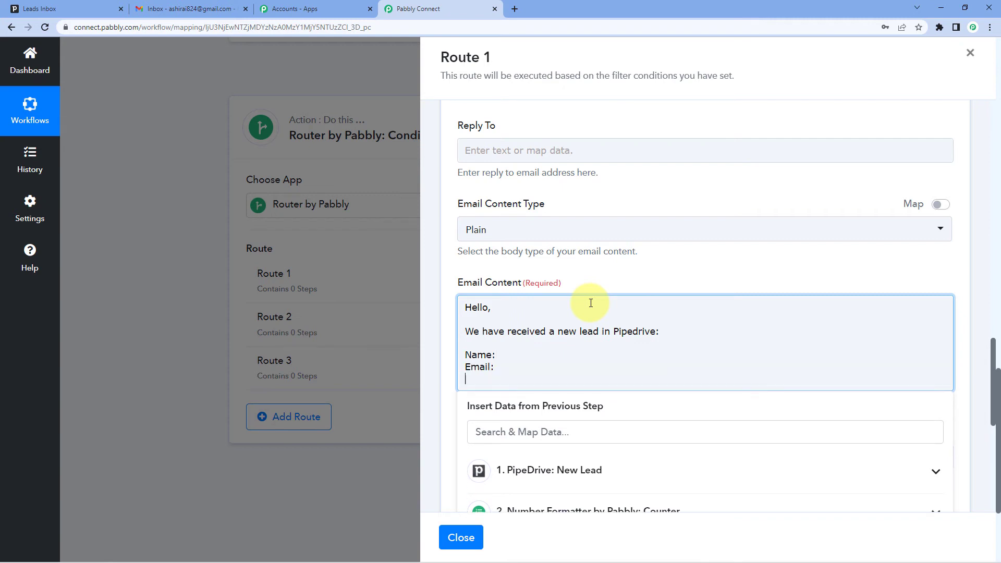
text(Lead Title:)
key(Return)
text(Mobi)
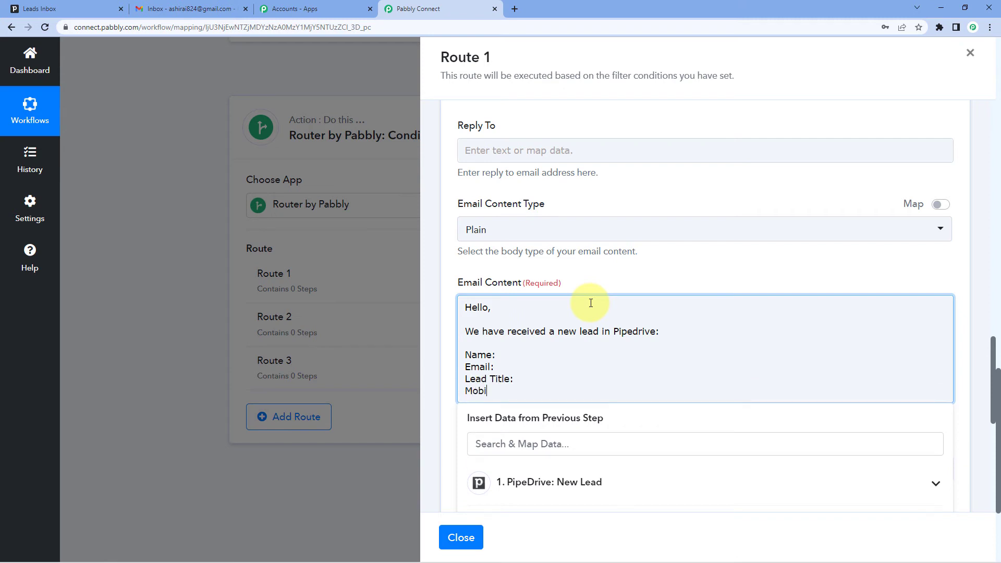
text(le No.:)
key(Return)
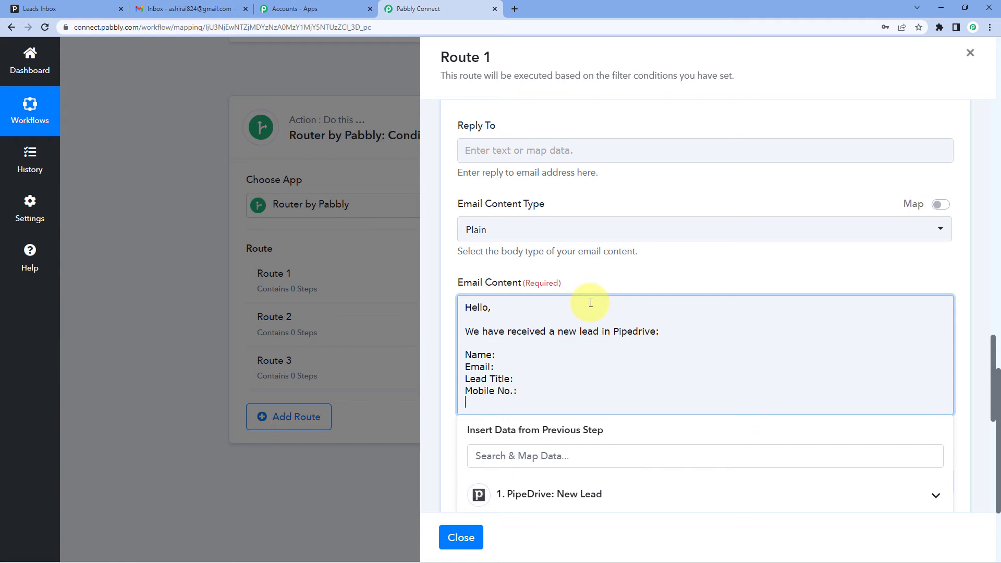
text(Amount:)
Step: Map the lead's Res2 Data Name field from PipeDrive: New Lead after "Name:" in Route 1's email content
click(494, 355)
click(511, 351)
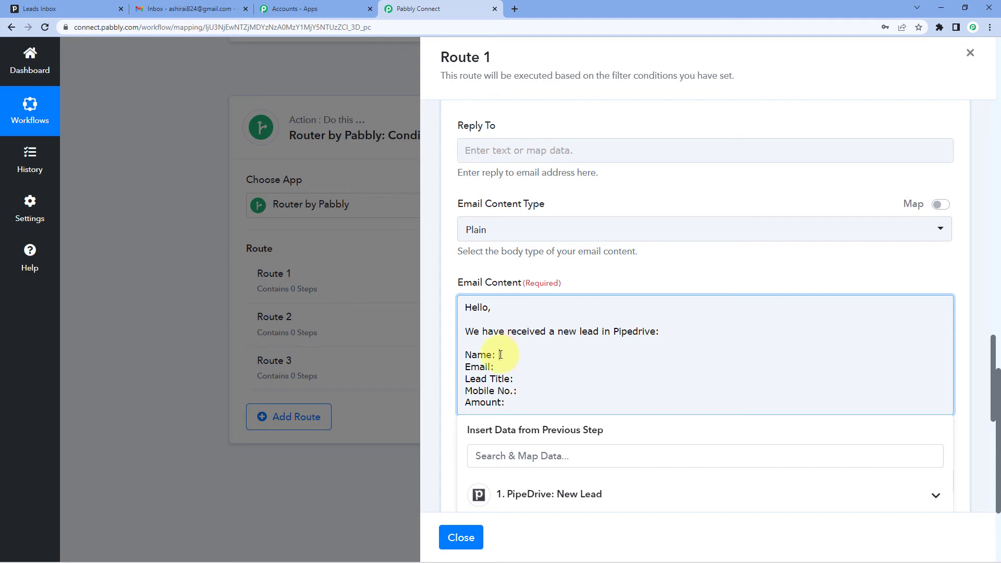
scroll(501, 355, down, 1)
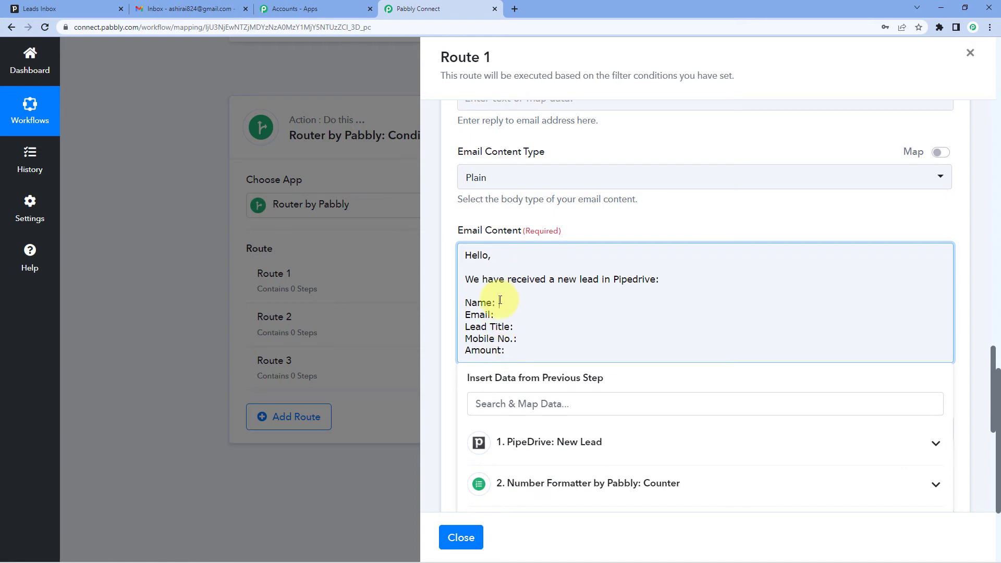
scroll(500, 300, down, 1)
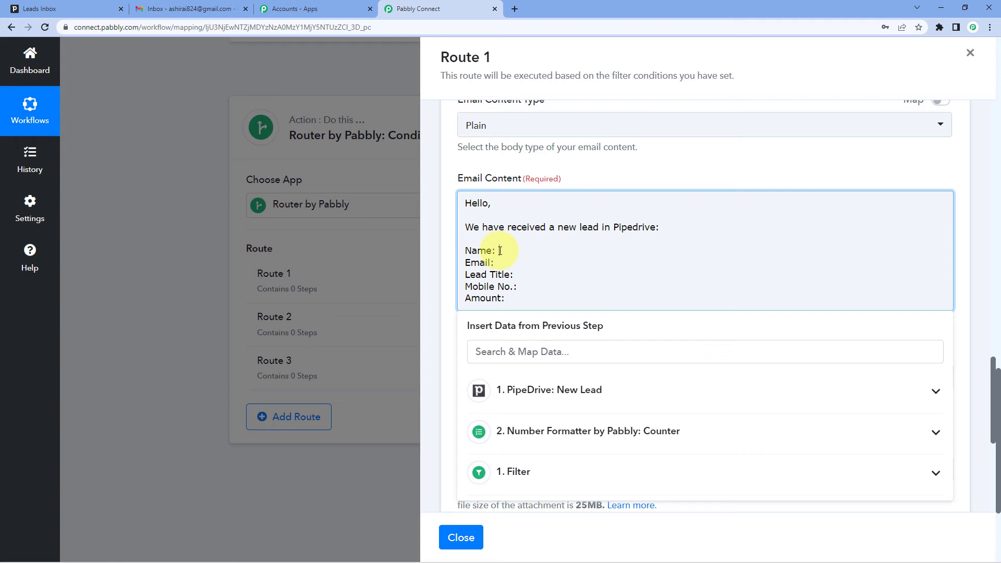
click(552, 409)
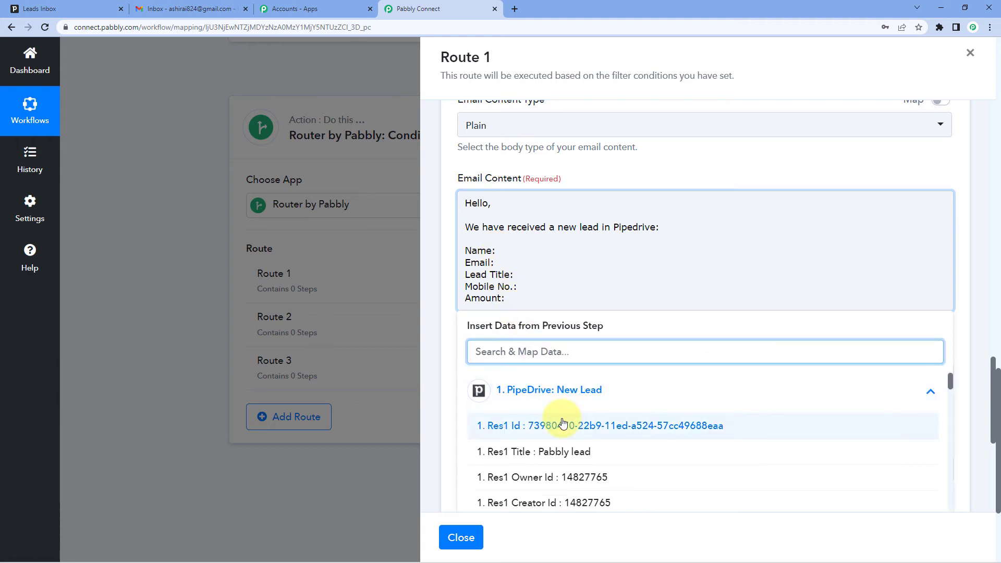
scroll(593, 397, down, 1)
scroll(605, 306, down, 2)
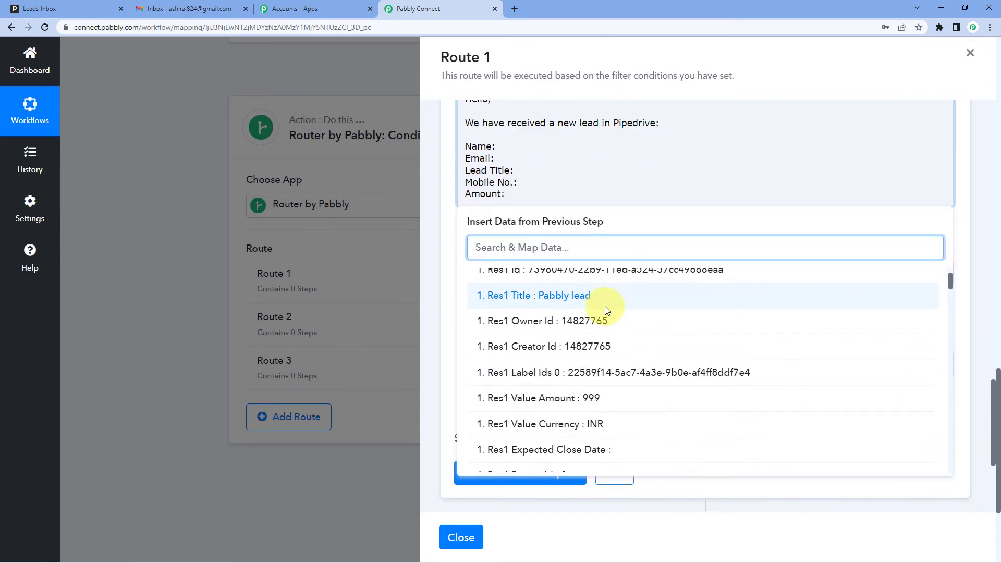
scroll(614, 329, down, 1)
scroll(614, 329, down, 3)
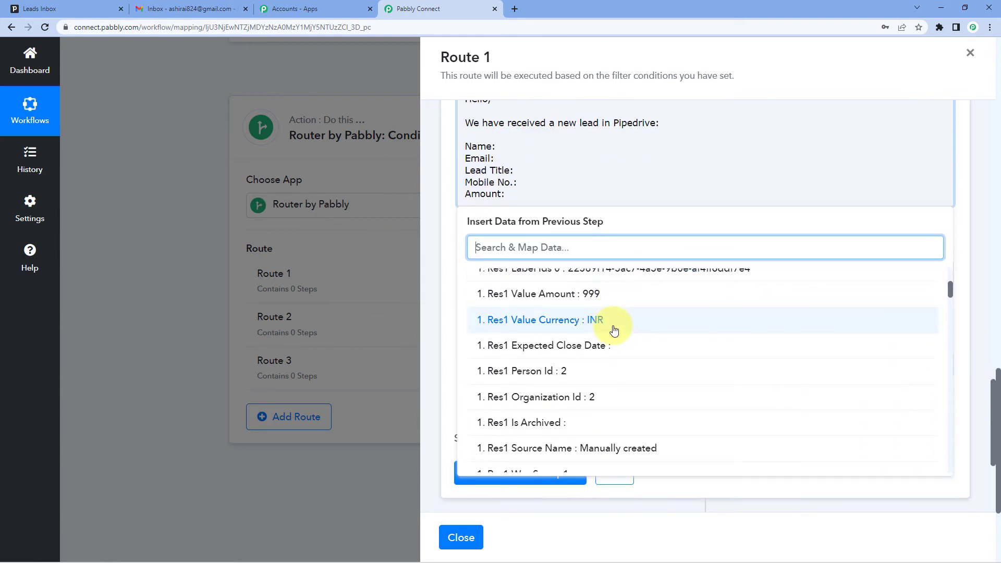
scroll(614, 329, down, 5)
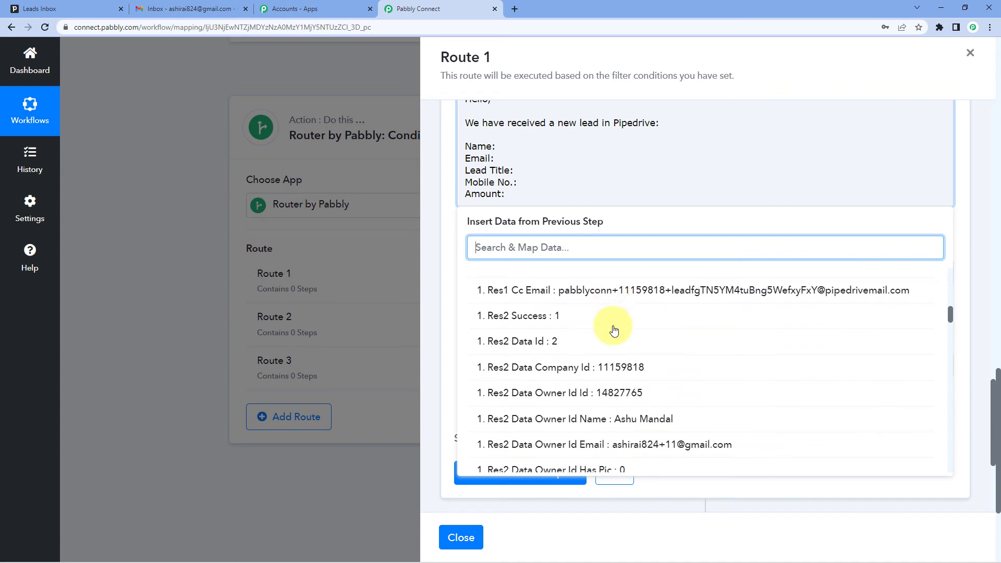
scroll(614, 329, down, 1)
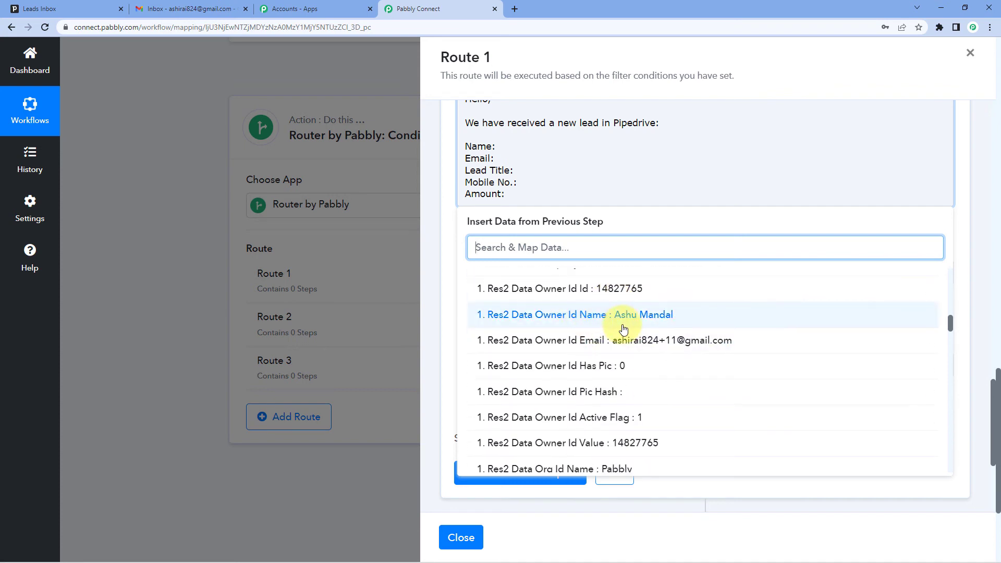
scroll(623, 327, down, 8)
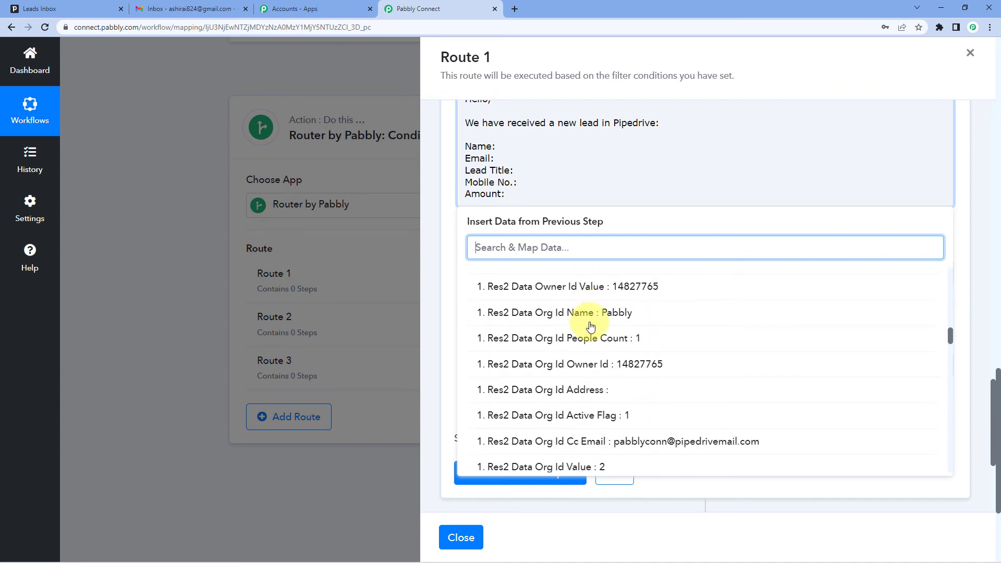
scroll(590, 326, down, 8)
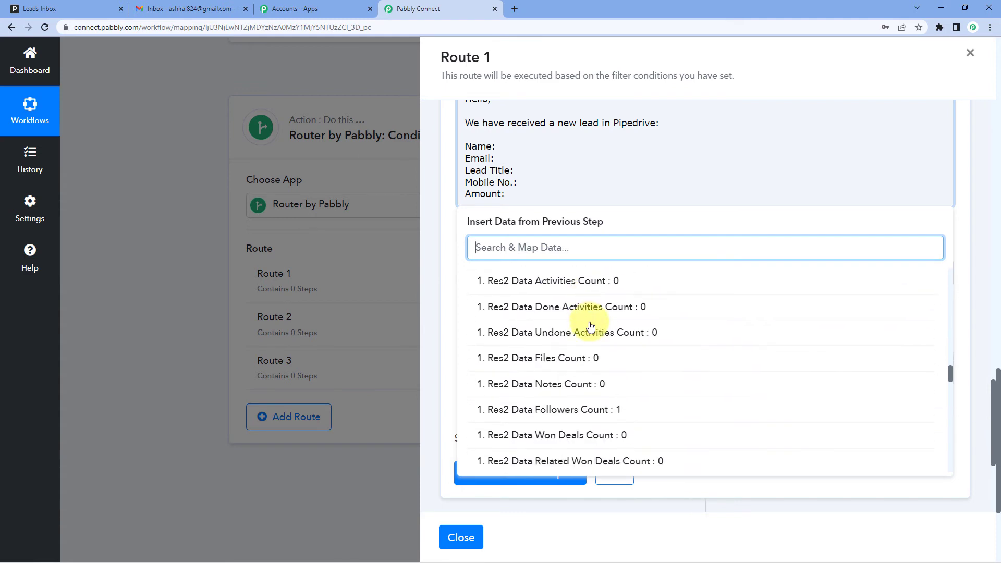
scroll(590, 327, down, 1)
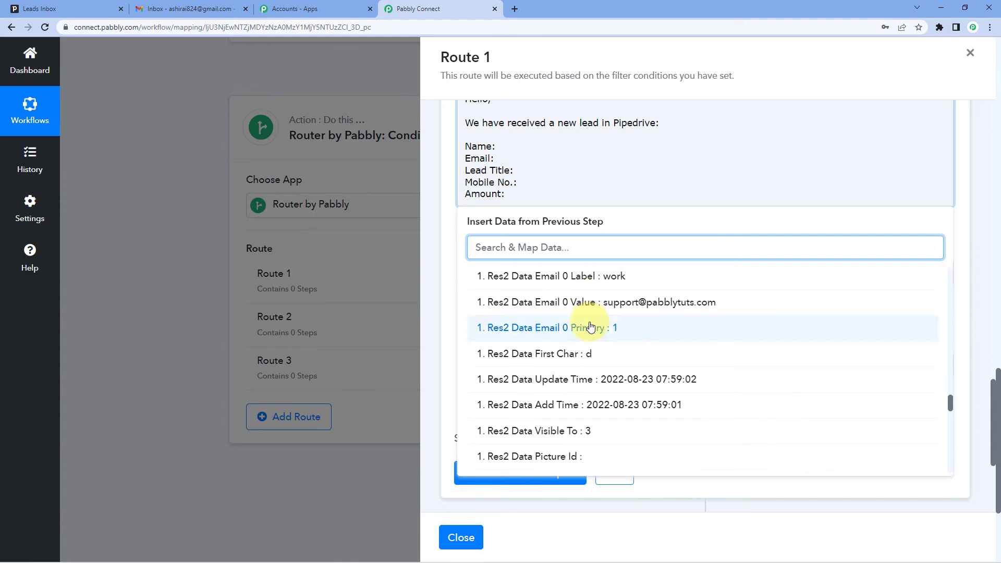
scroll(600, 334, up, 9)
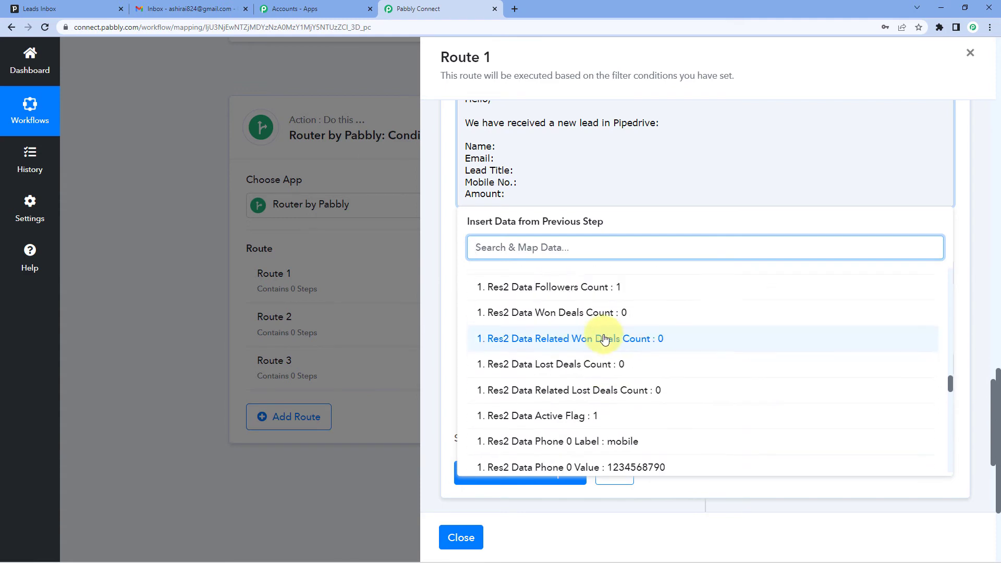
scroll(633, 342, up, 10)
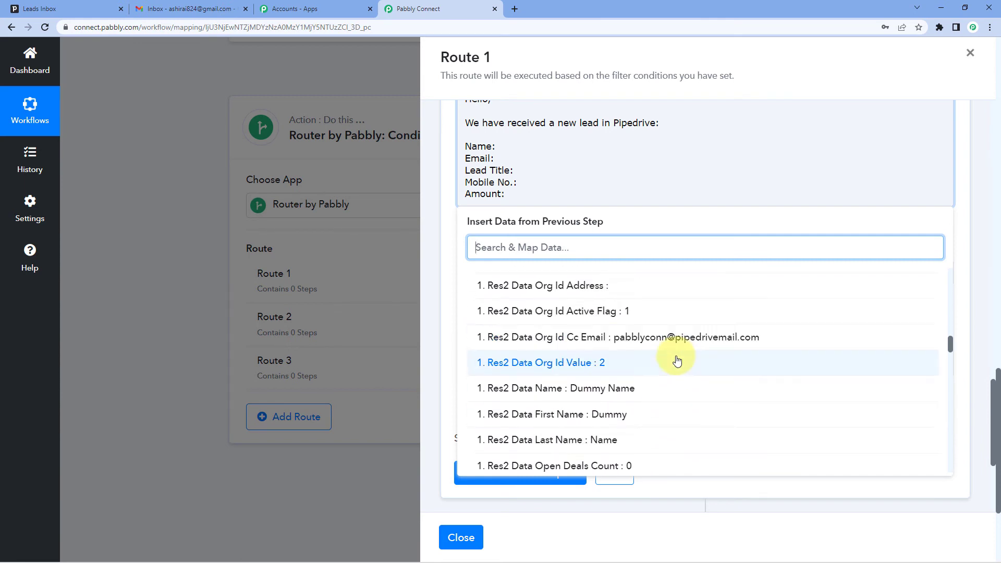
click(622, 397)
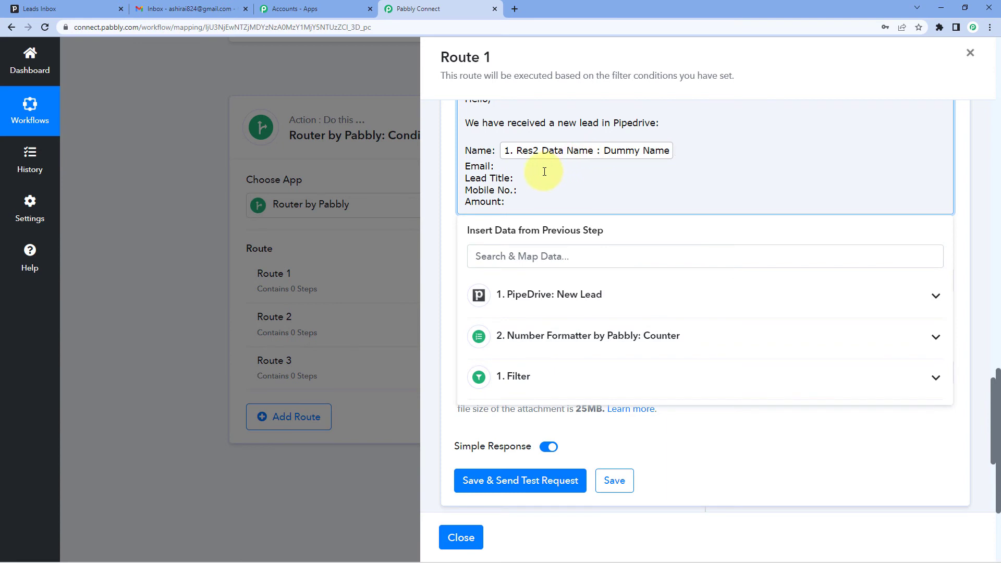
Step: Map the Res2 Data Email 0 Value field from PipeDrive: New Lead after "Email:", searching the mapping data for "email"
click(495, 166)
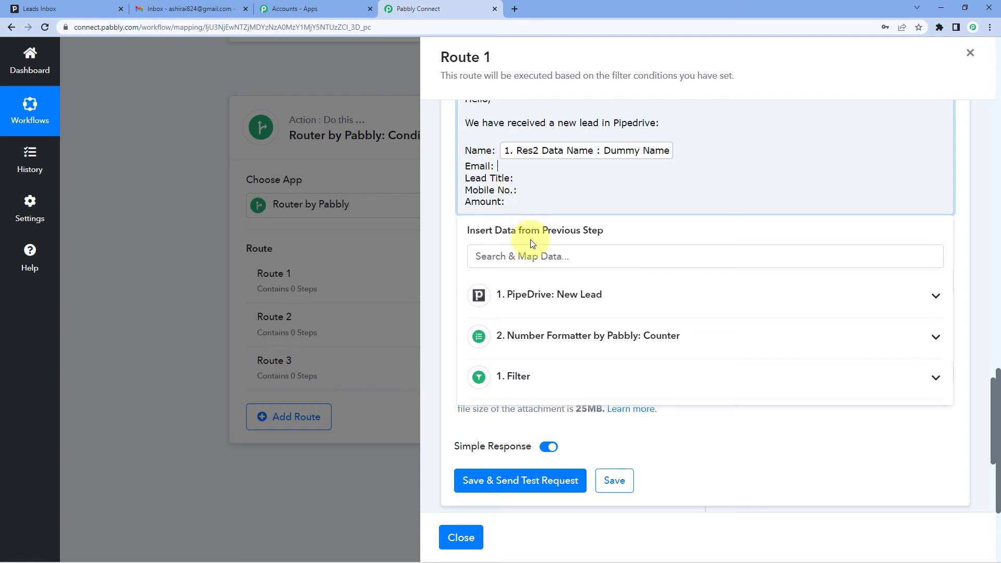
click(537, 307)
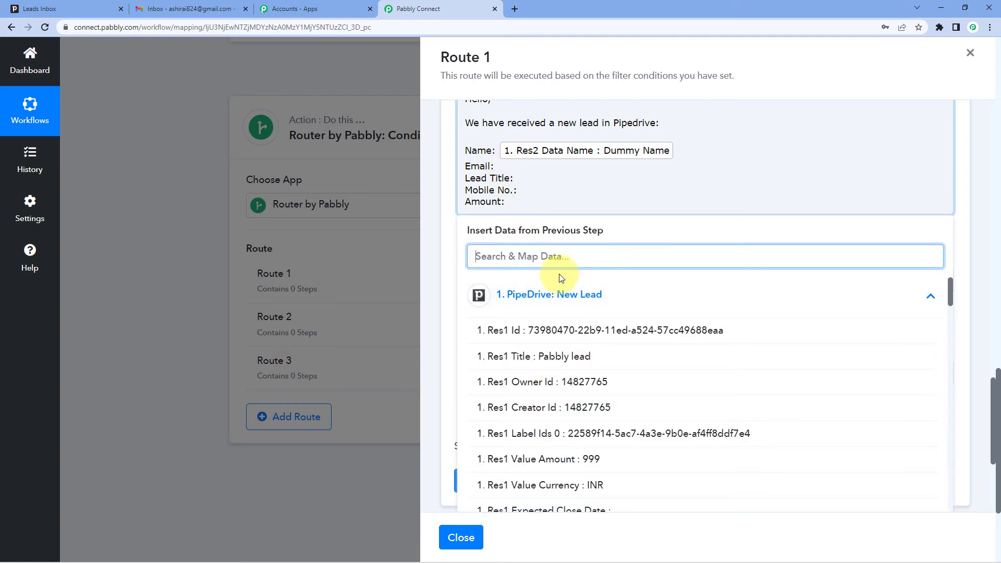
text(email)
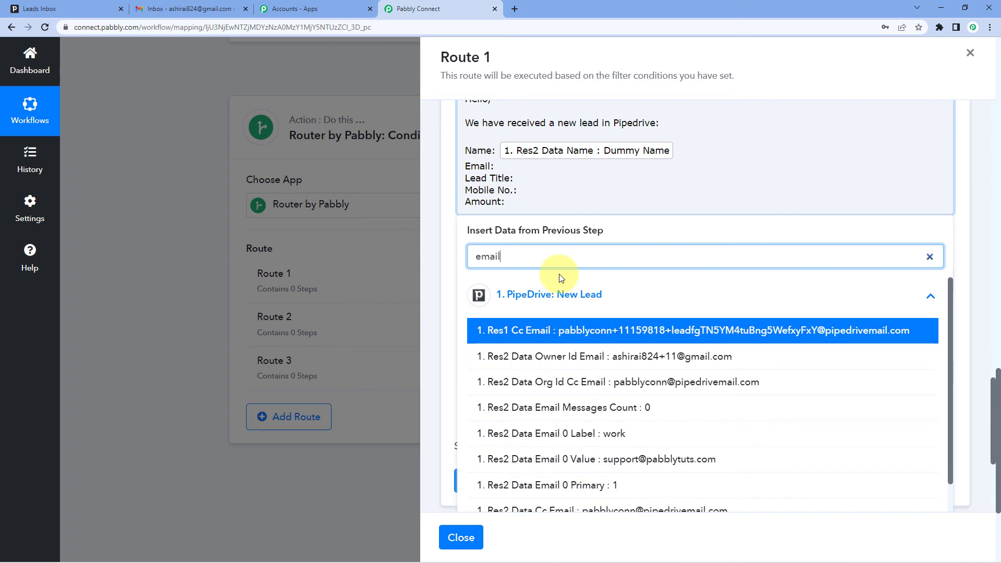
scroll(593, 351, down, 2)
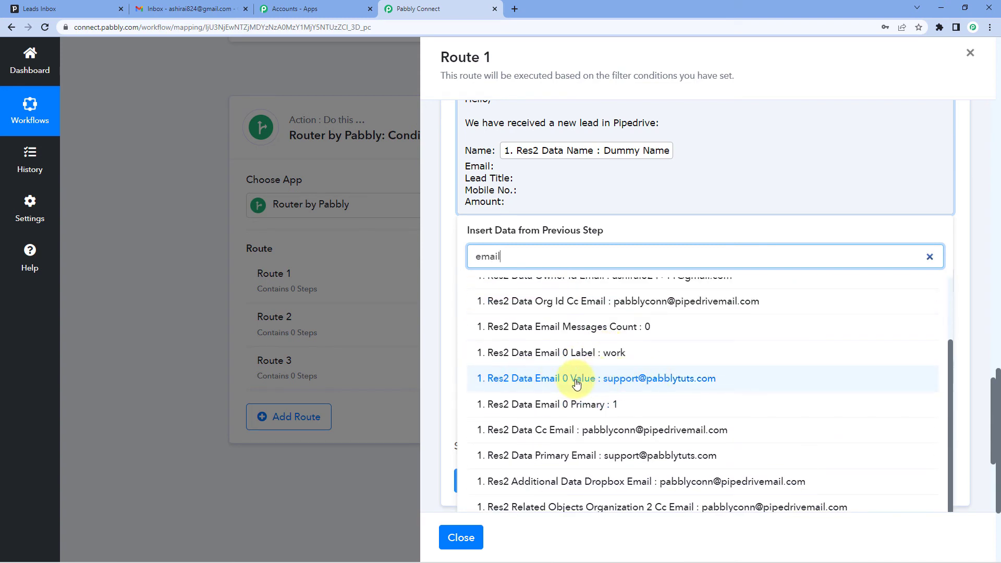
click(576, 379)
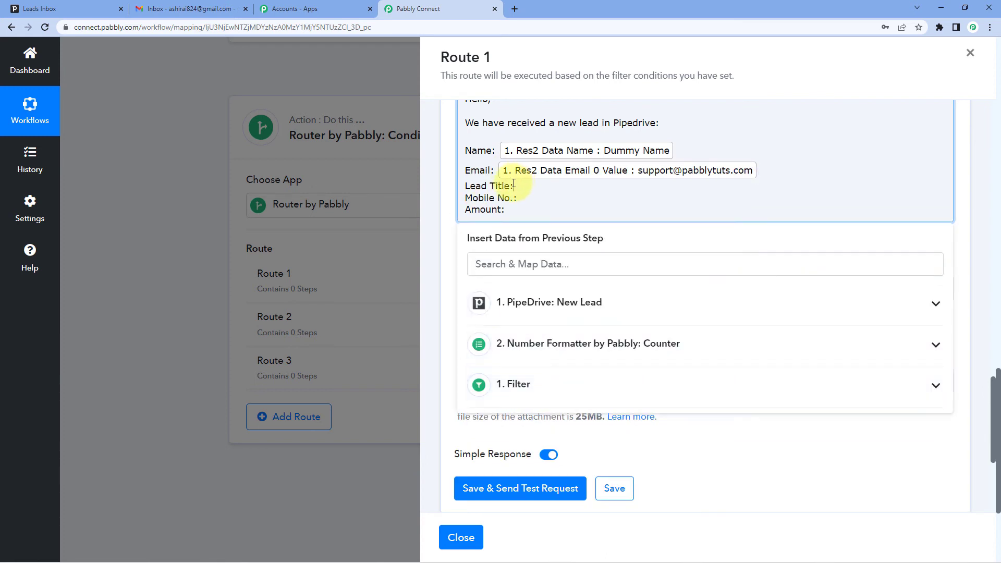
Step: Check the lead in the Pipedrive Leads Inbox and map the Res1 Title field after "Lead Title:" in the email content
click(562, 310)
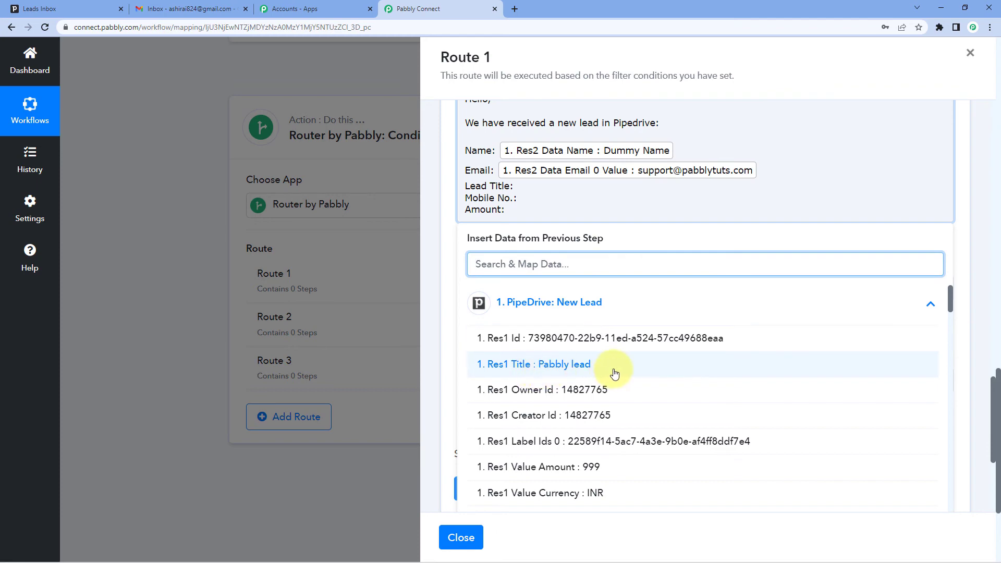
click(39, 8)
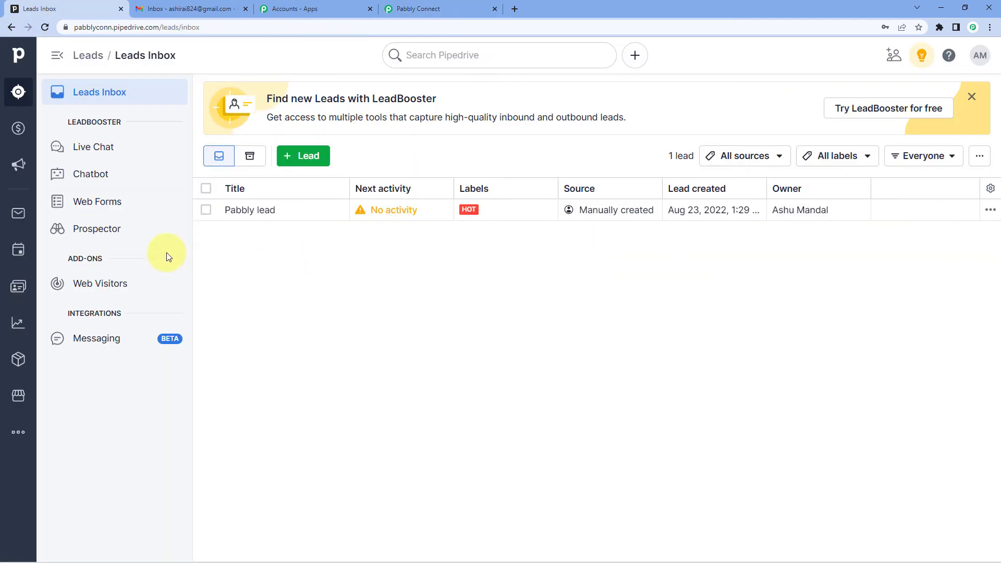
click(411, 8)
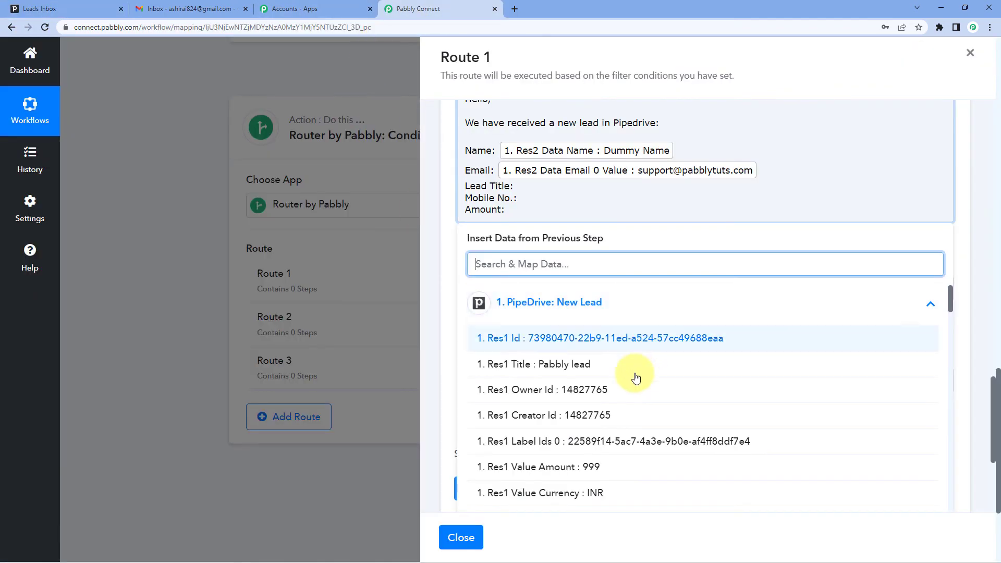
click(578, 361)
Step: Map the Res2 Data Phone 0 Value field after "Mobile No.:", searching the mapping data for "pho"
click(518, 206)
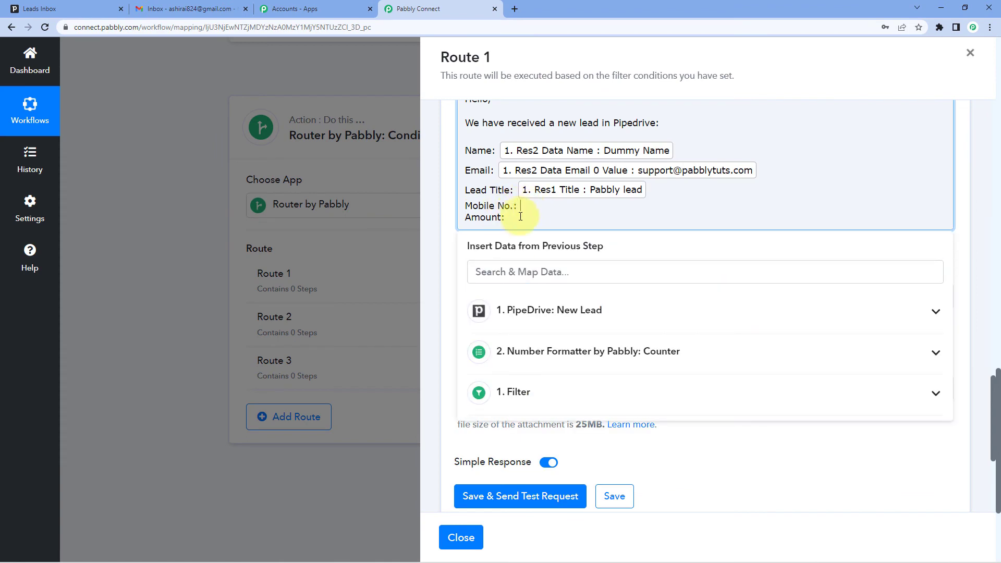
click(537, 309)
text(mob)
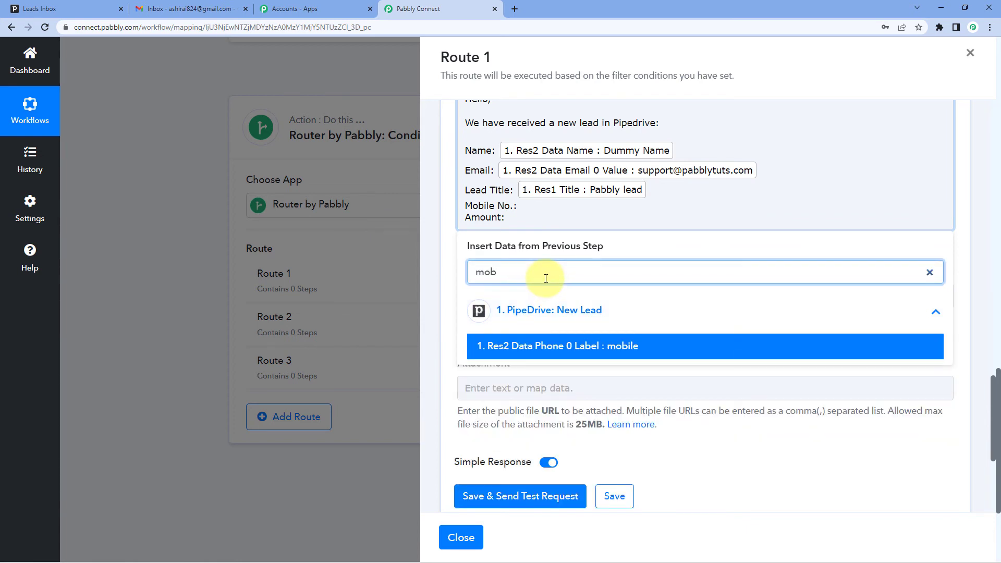
key(BackSpace)
key(BackSpace)
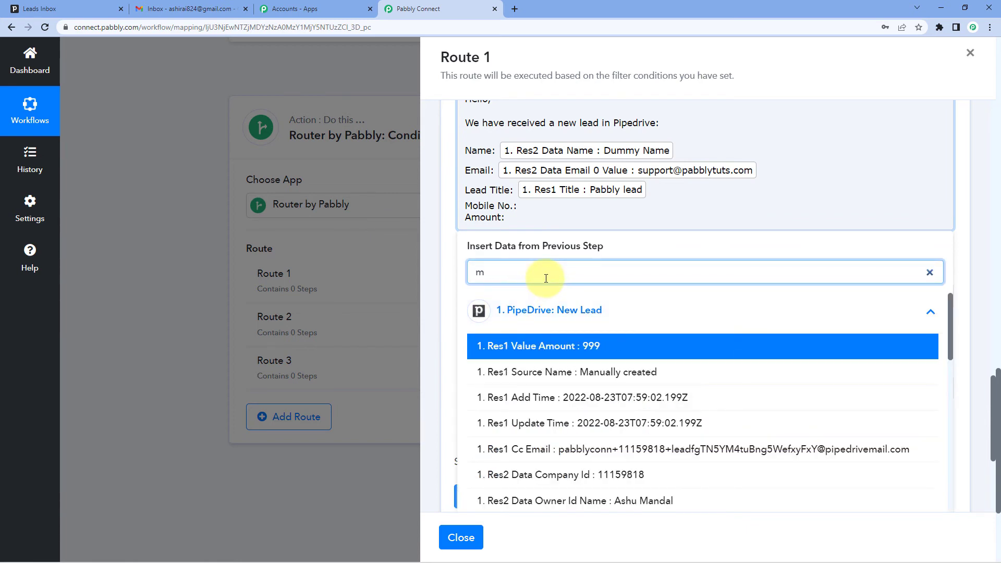
key(BackSpace)
text(pho)
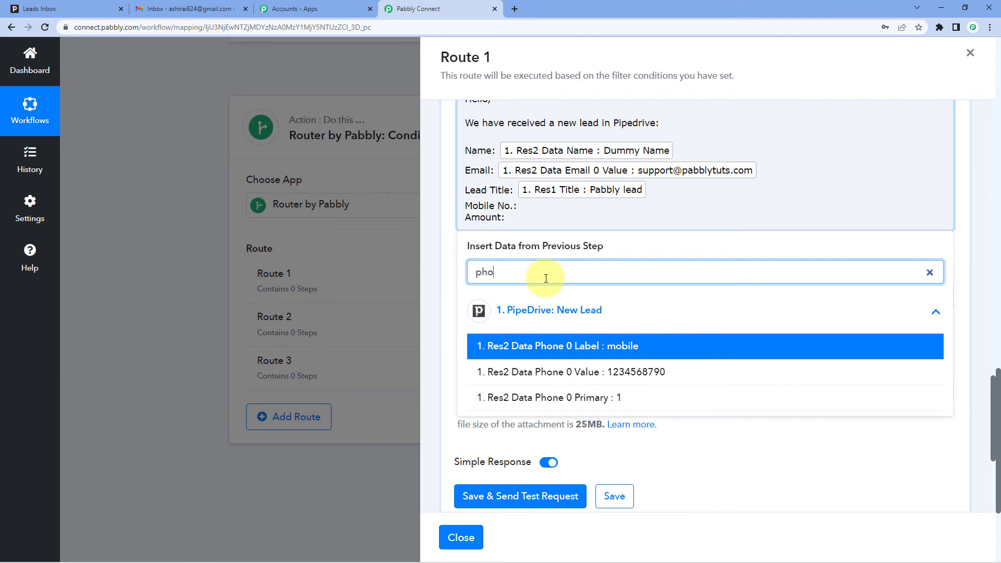
scroll(615, 313, down, 1)
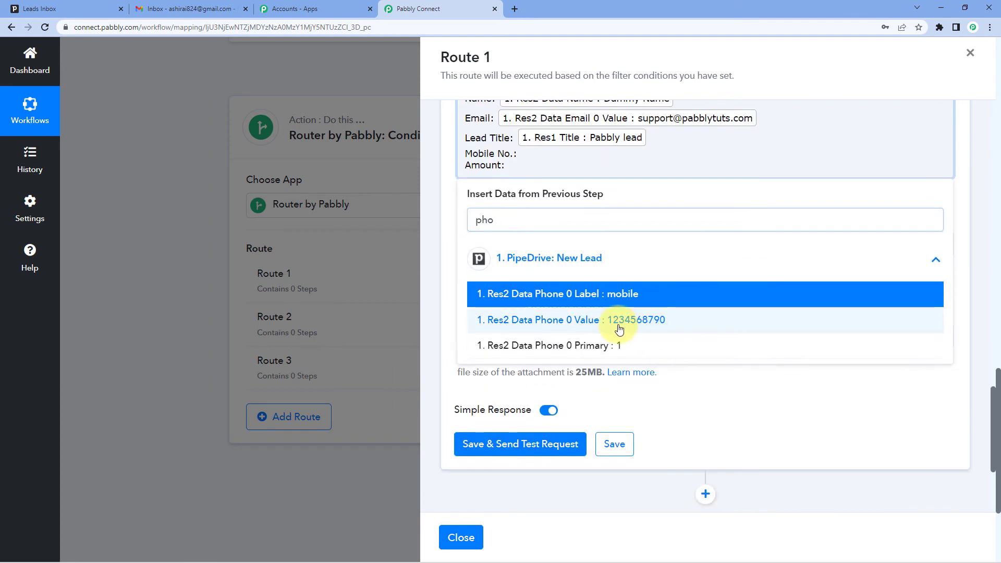
click(621, 327)
Step: Map the Res1 Value Amount field from PipeDrive: New Lead after "Amount:" and close the mapping list
click(506, 174)
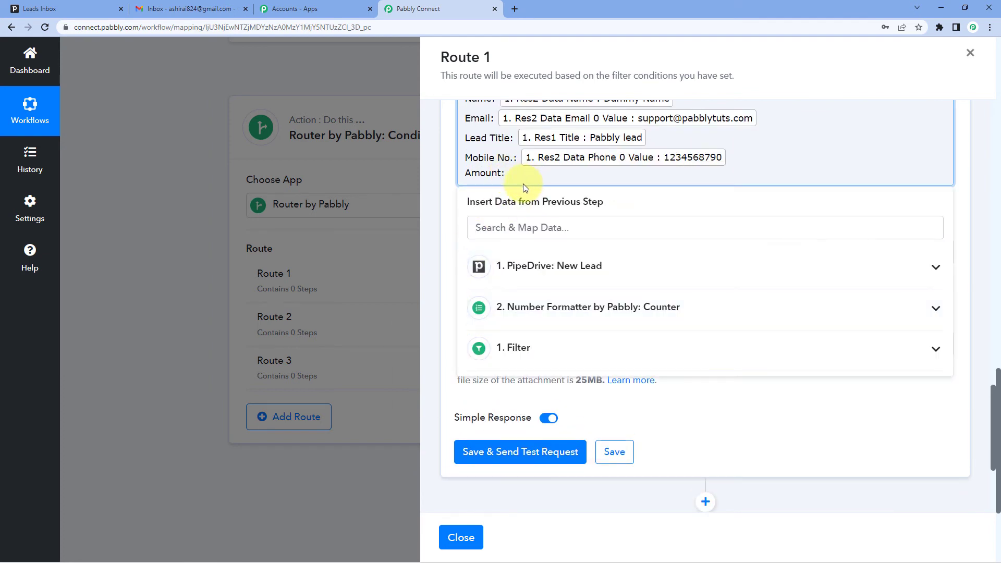
click(526, 266)
scroll(605, 397, down, 1)
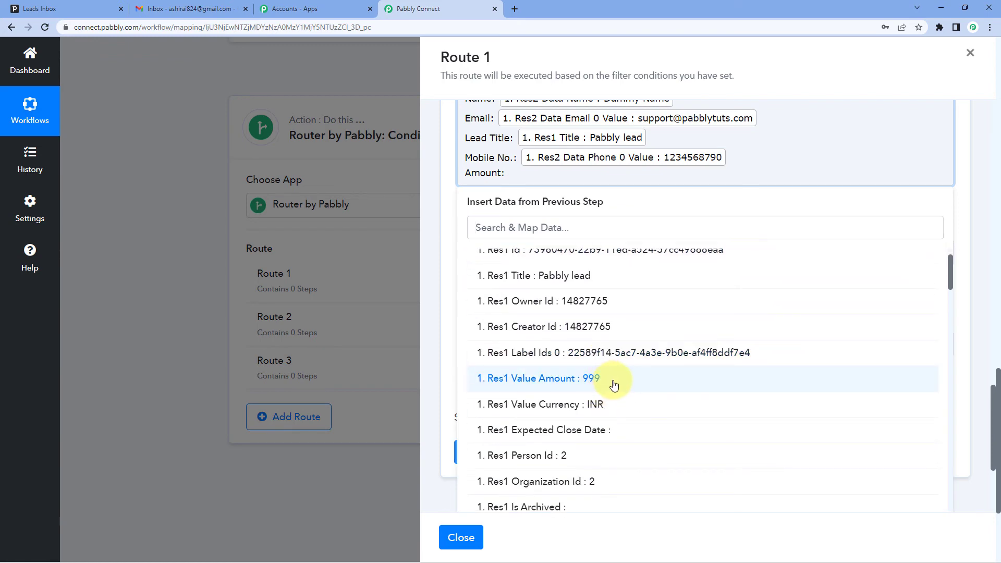
click(613, 384)
click(451, 188)
Step: Review the mapped email content, leave the file name and attachment empty, and save the Gmail action with a test request
scroll(450, 189, up, 3)
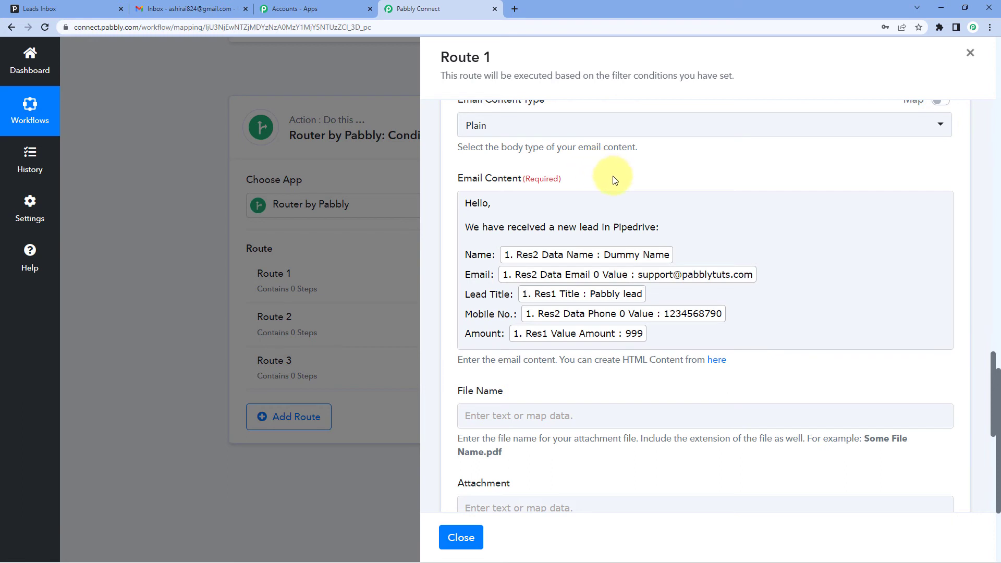
click(618, 202)
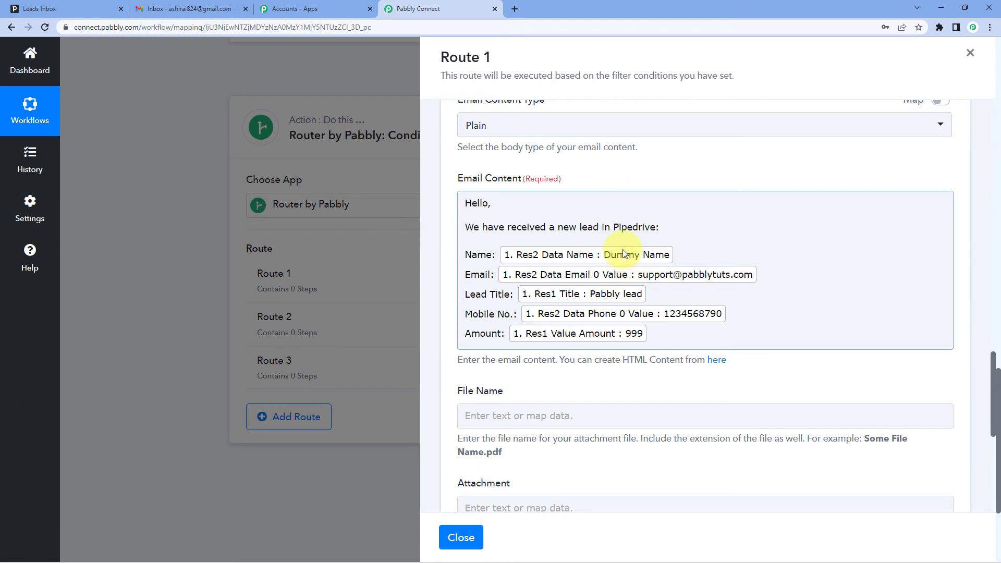
scroll(623, 251, down, 5)
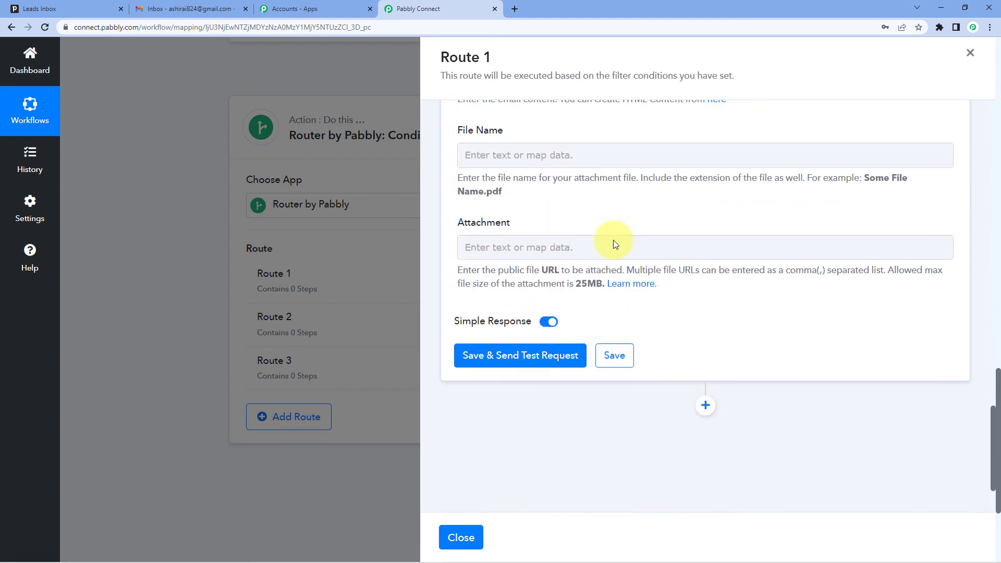
click(534, 357)
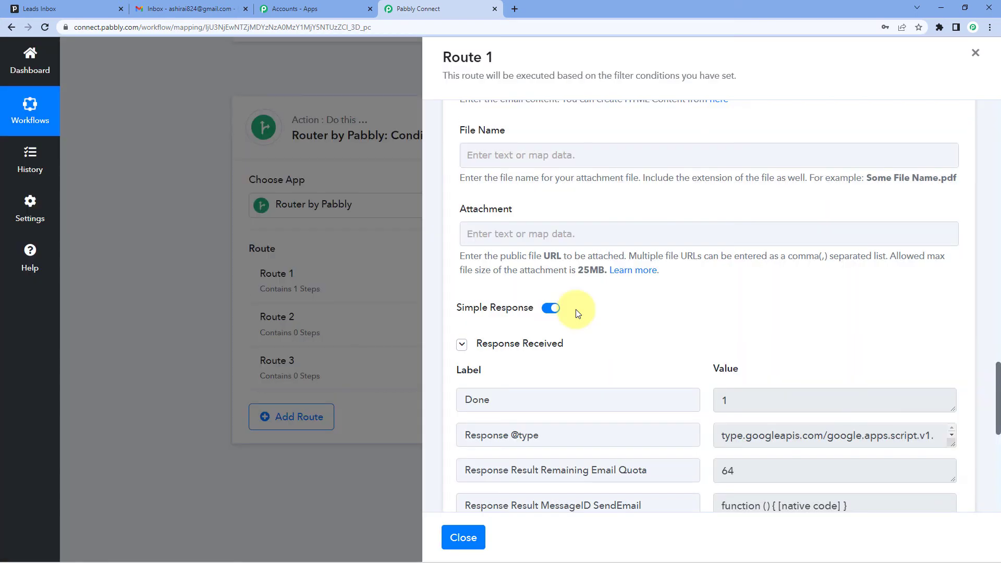
Step: Check the sender name, subject and recipient email address set in Route 1's Gmail action
scroll(591, 336, up, 15)
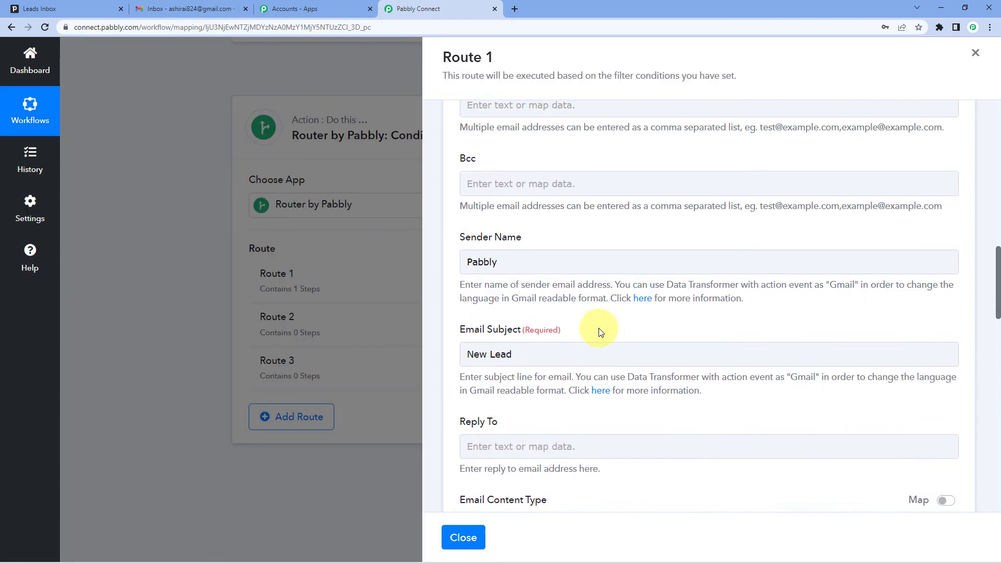
scroll(600, 332, up, 3)
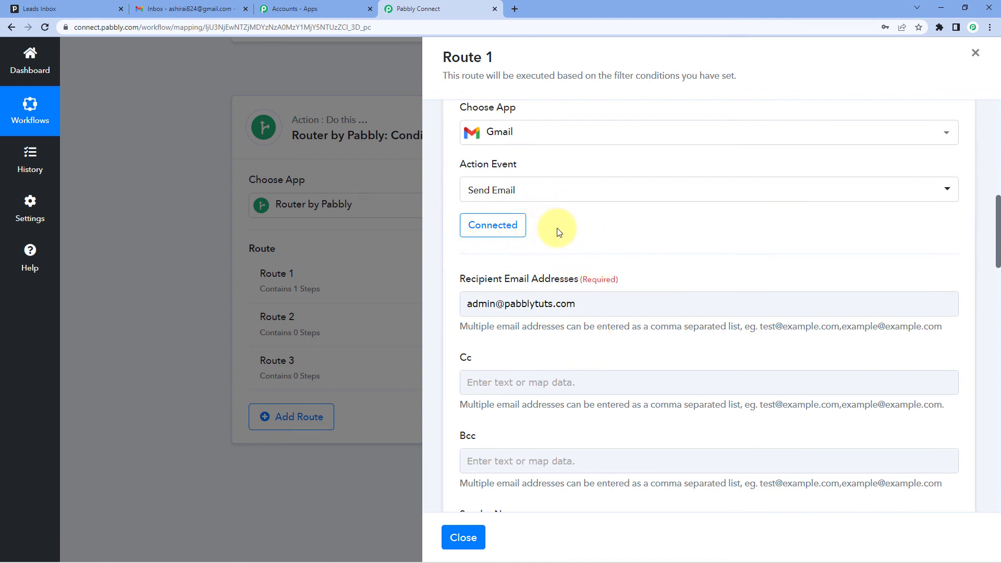
click(531, 303)
drag(585, 305, 453, 295)
click(533, 262)
click(592, 302)
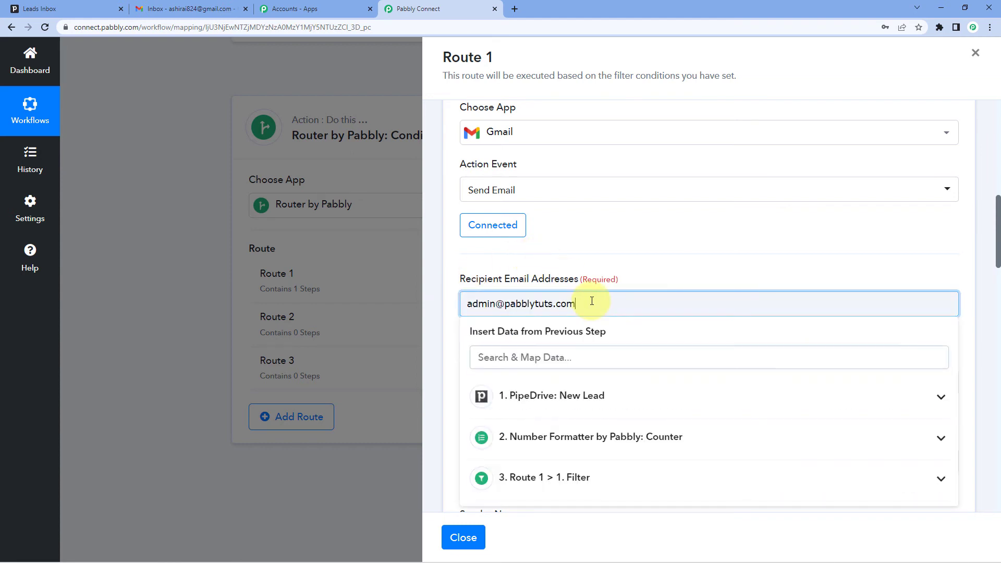
Step: Switch to Gmail, open the sent "New Lead" email's recipient details and compare them with Route 1's recipient email address in Pabbly Connect
click(571, 265)
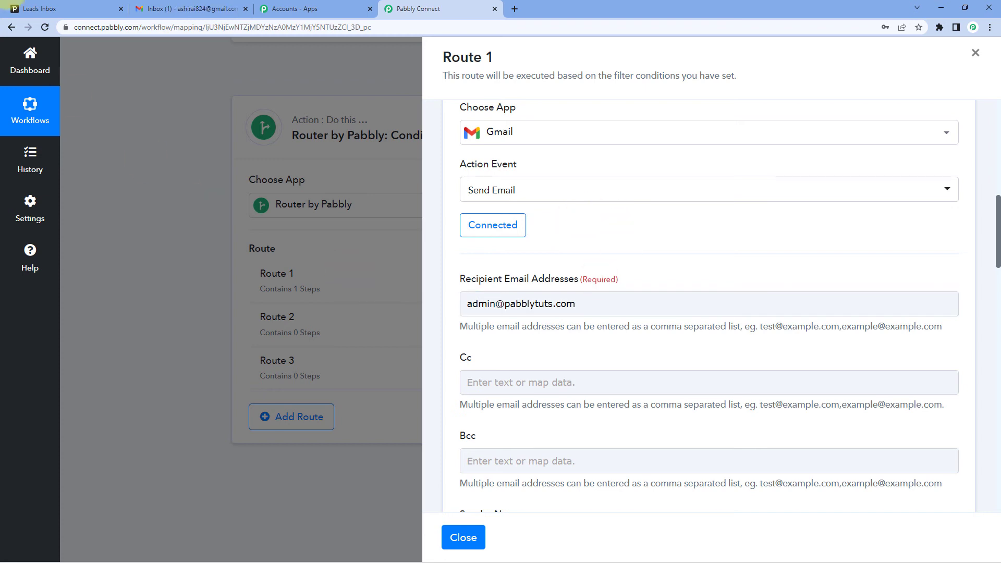
click(169, 5)
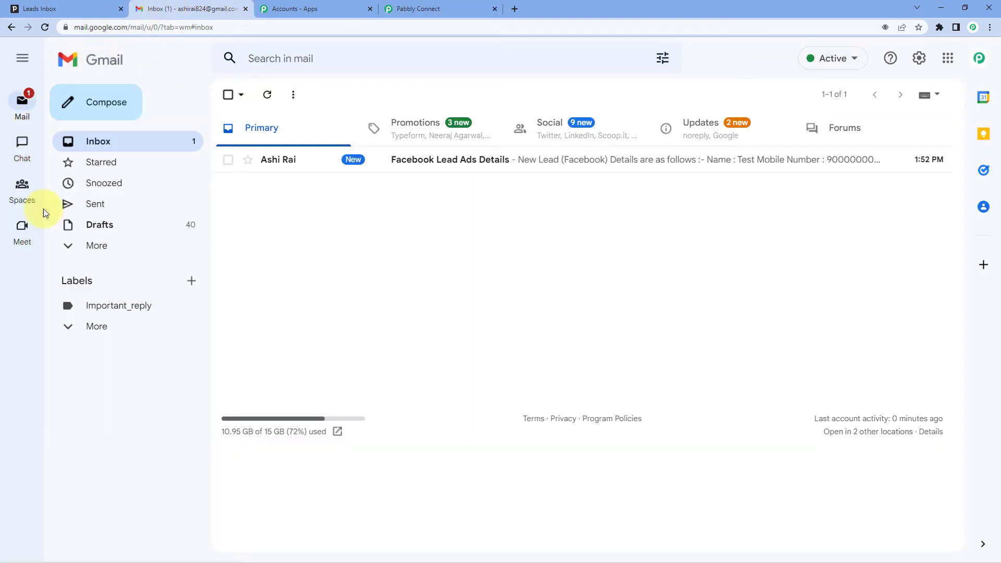
click(94, 204)
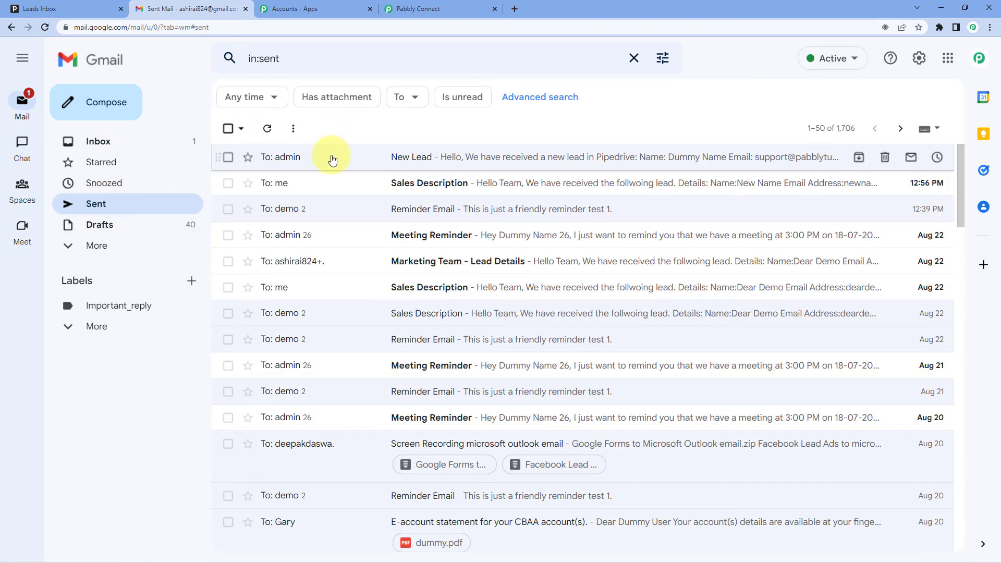
click(355, 156)
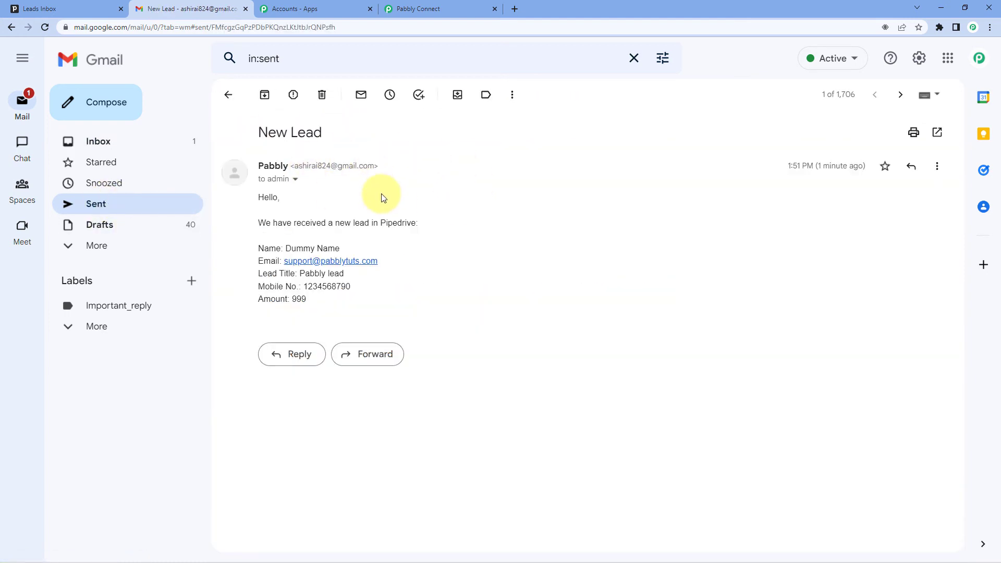
click(295, 183)
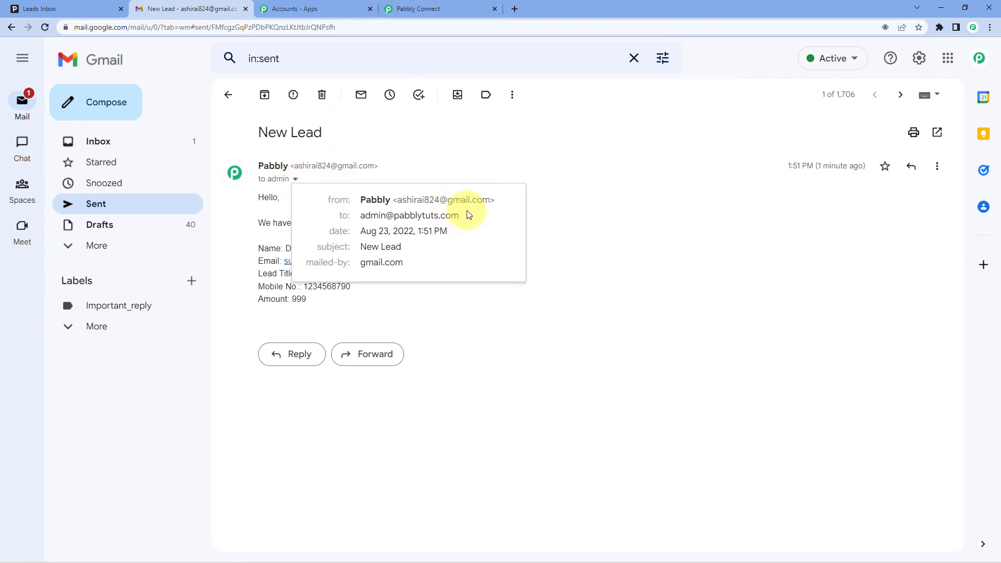
drag(468, 215, 378, 218)
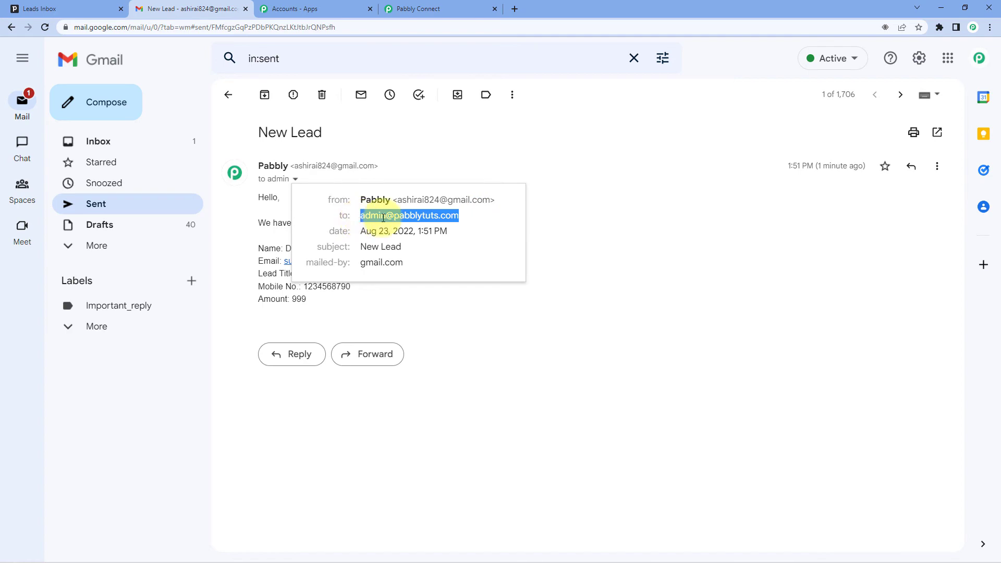
click(401, 9)
click(575, 303)
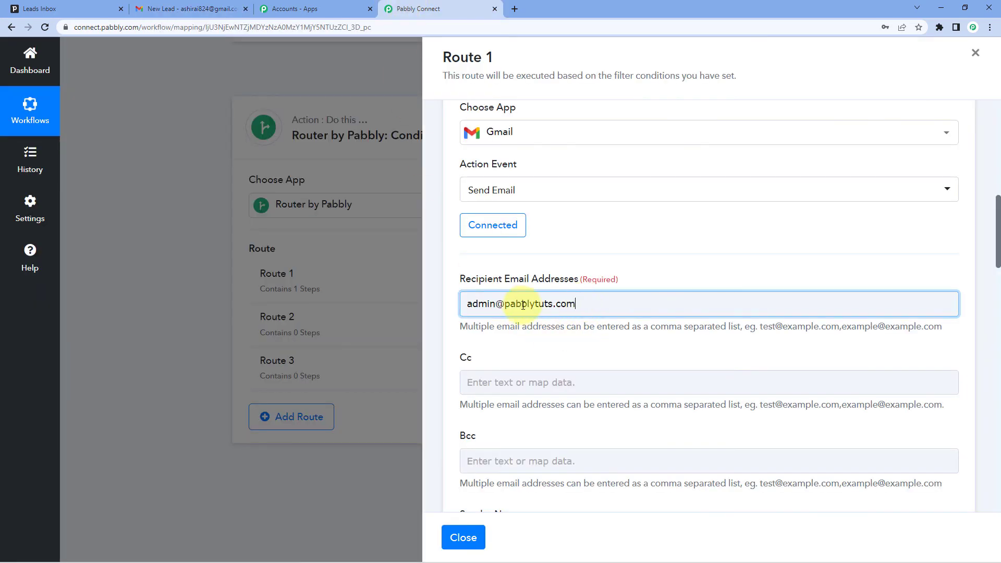
key(ctrl+a)
Step: Check the lead's name, email, title, mobile number and amount in the sent Gmail message, then return to Pabbly Connect and close Route 1
click(201, 7)
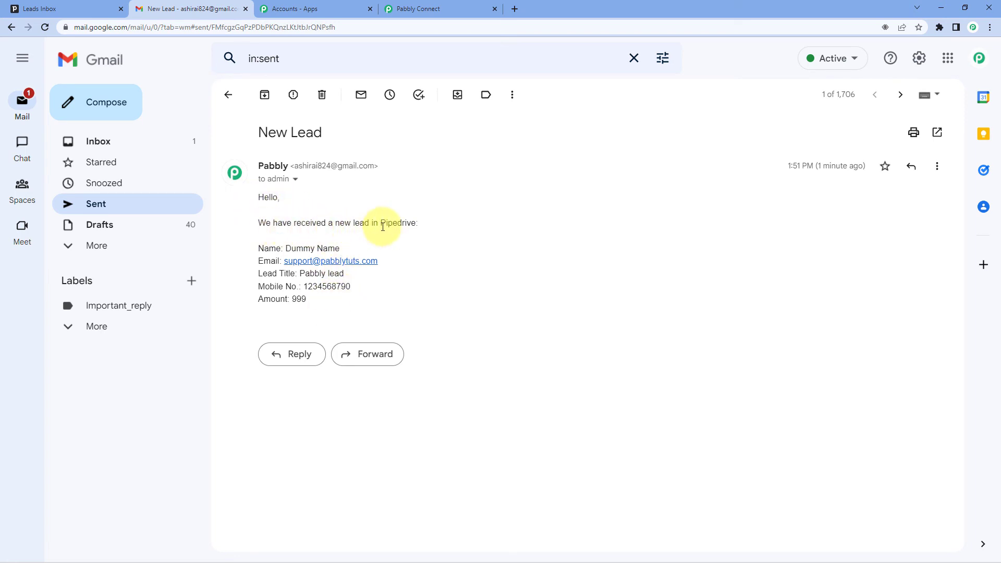
drag(343, 249, 277, 249)
drag(389, 264, 313, 288)
click(372, 273)
click(334, 306)
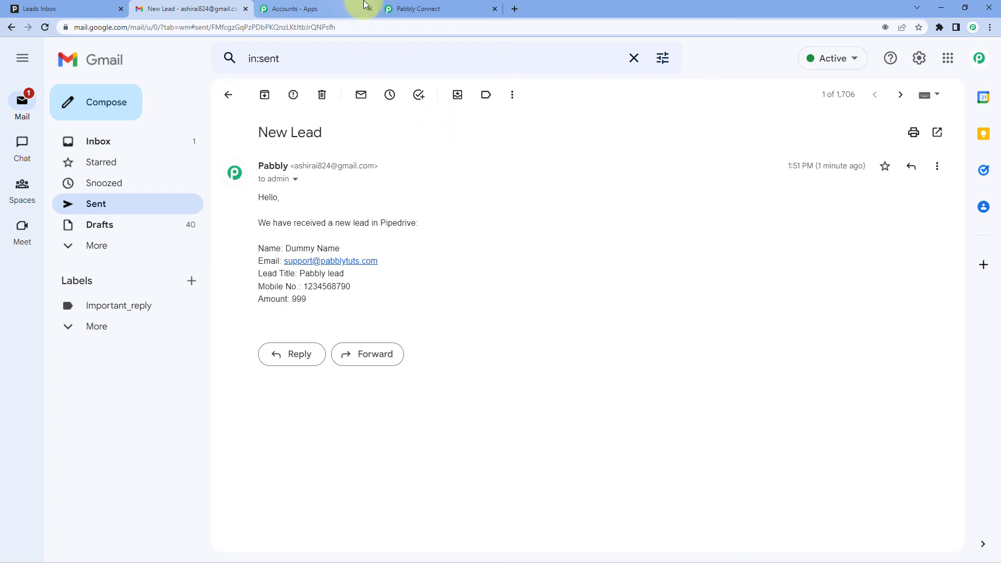
click(429, 6)
click(608, 229)
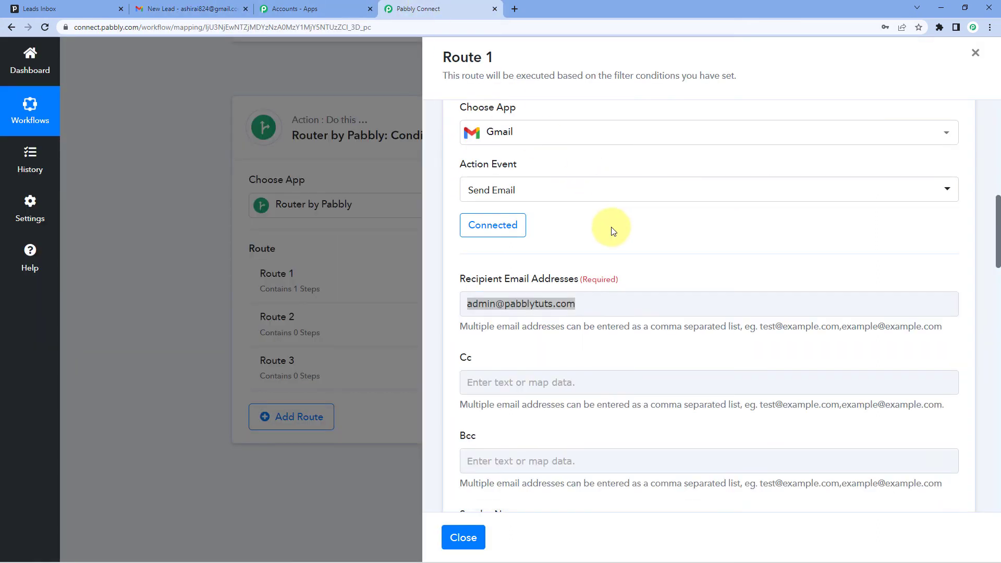
click(463, 537)
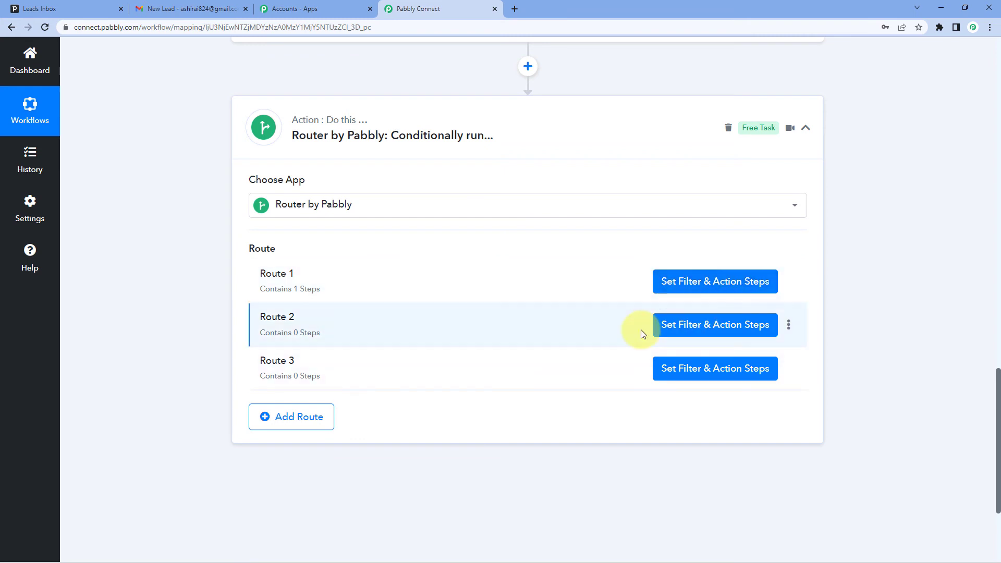
Step: Reopen Route 1, review its filter value and its Gmail recipient address, and close the route
click(708, 287)
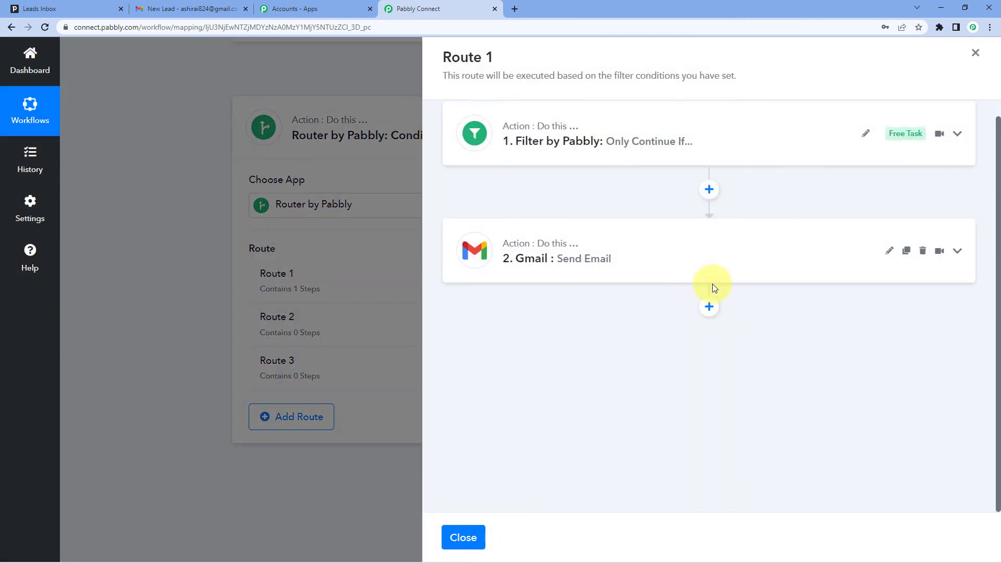
click(688, 150)
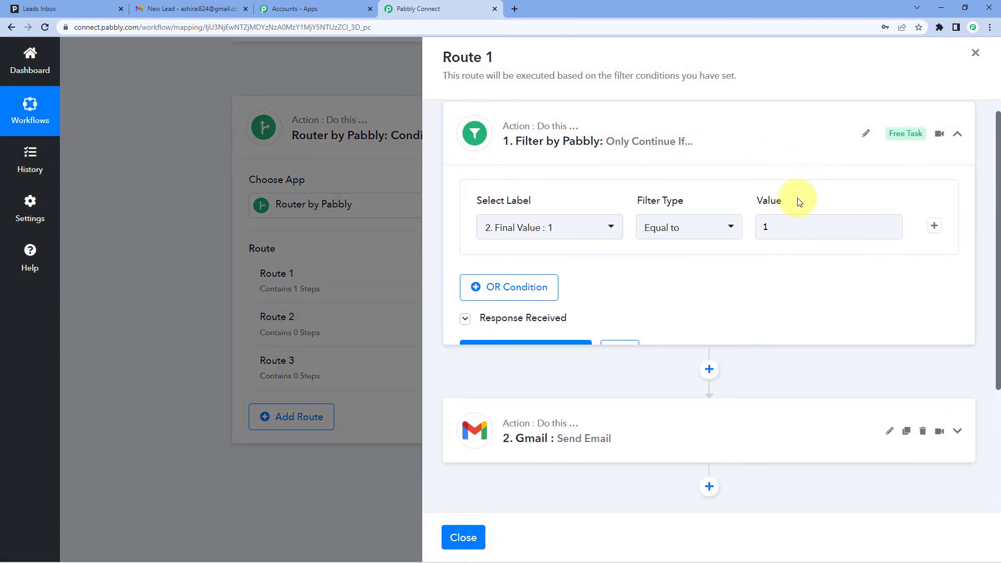
drag(807, 228, 739, 232)
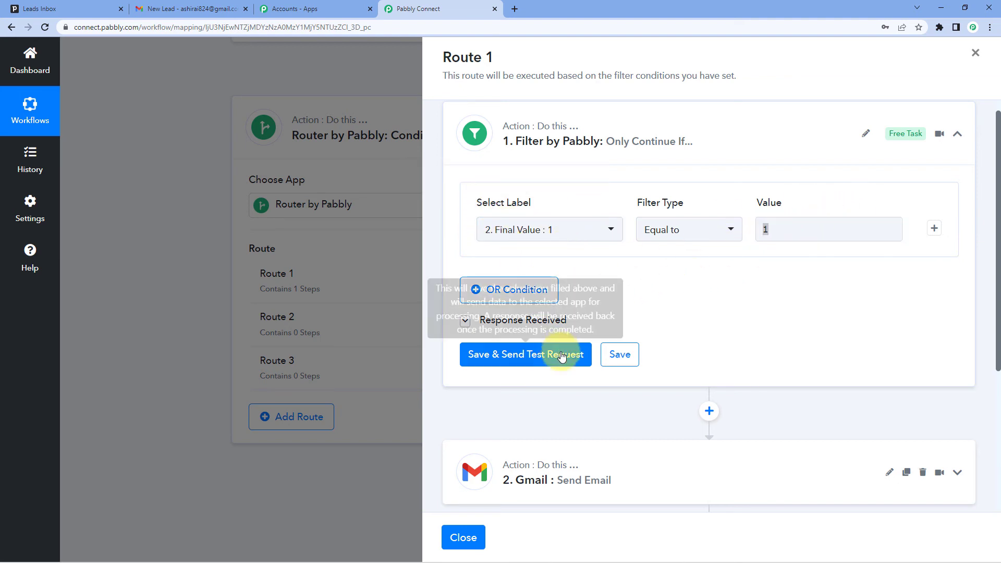
scroll(614, 351, down, 3)
click(580, 334)
scroll(568, 328, down, 7)
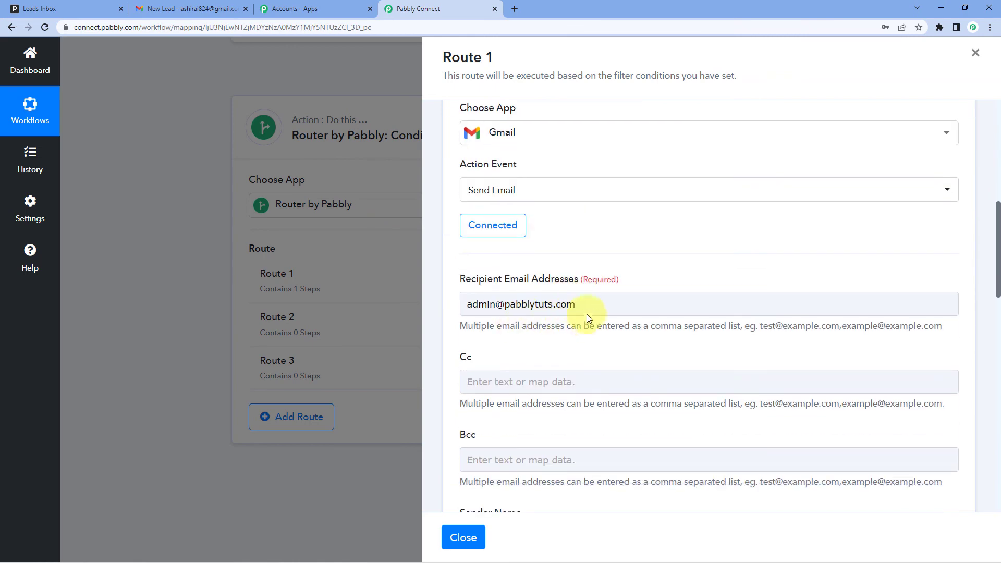
click(463, 537)
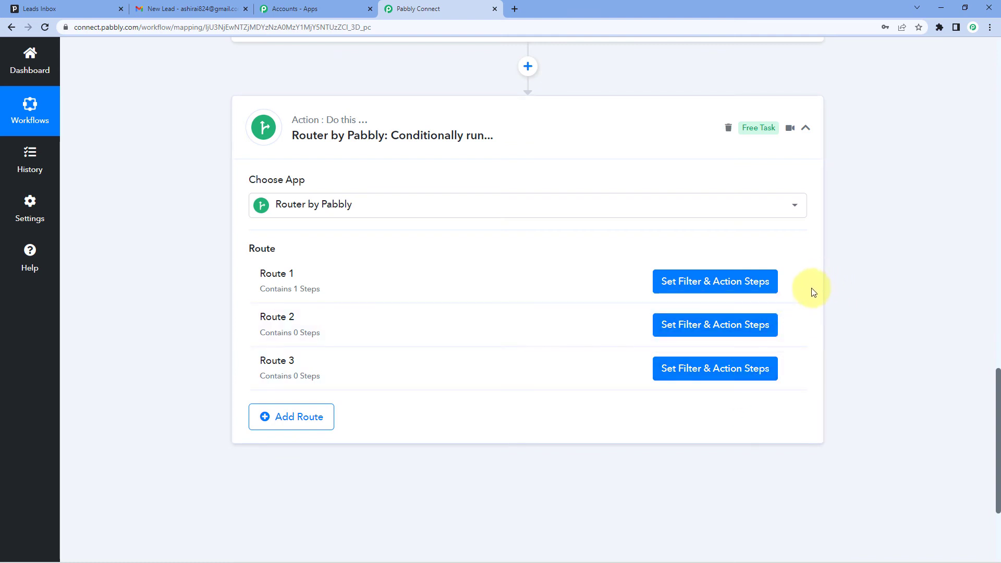
Step: Clone Route 1 twice in the Router, confirming each copy
click(788, 284)
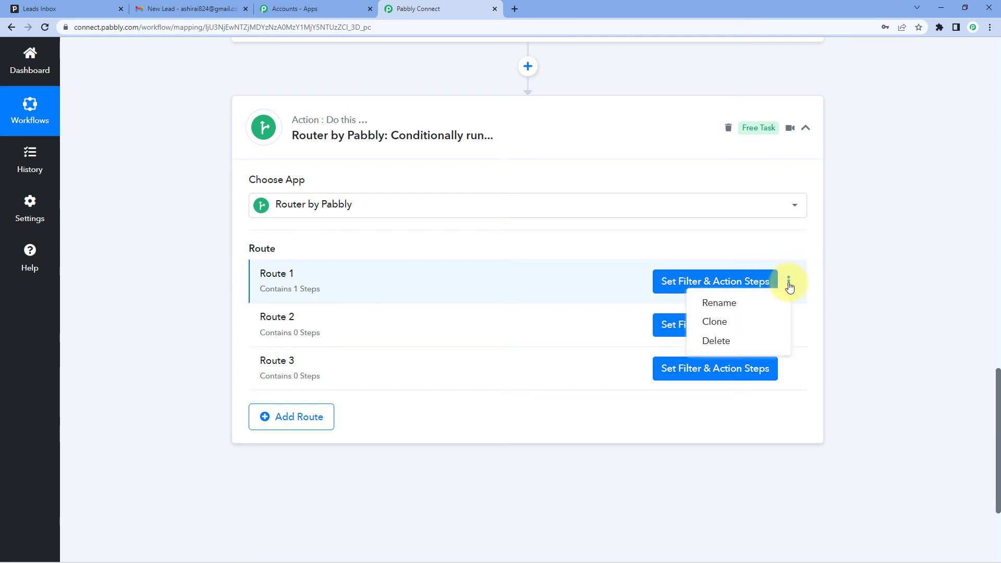
click(727, 324)
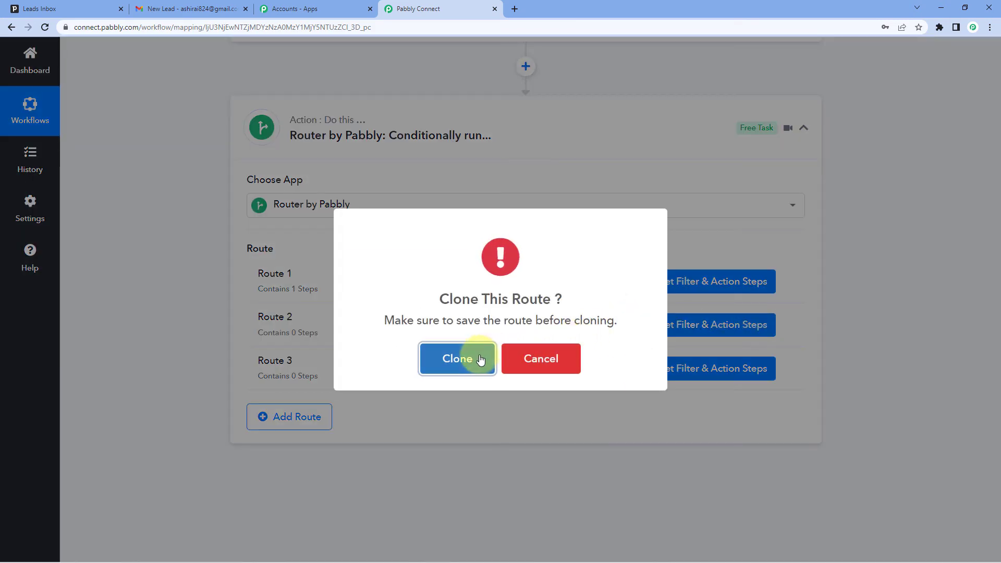
click(456, 357)
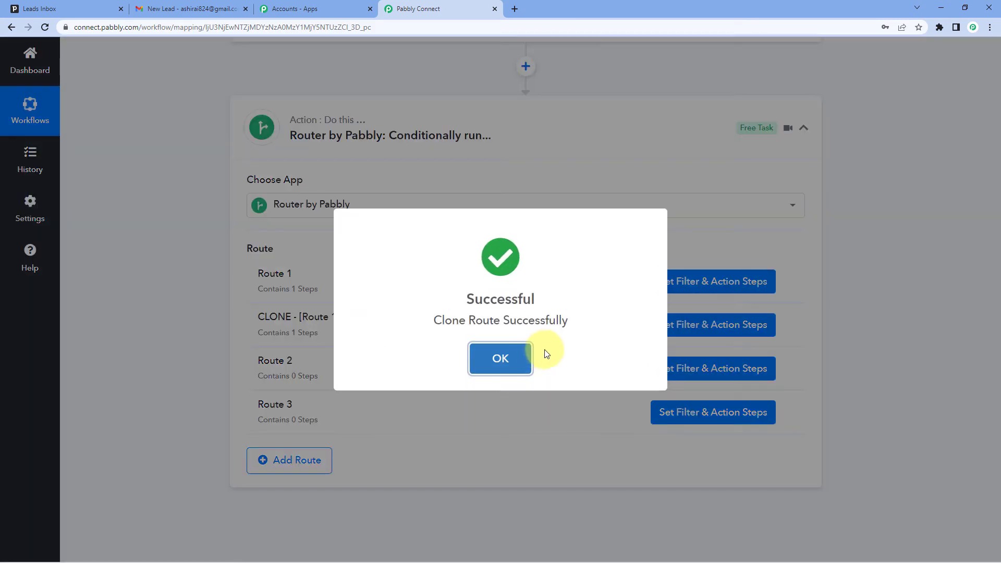
click(509, 359)
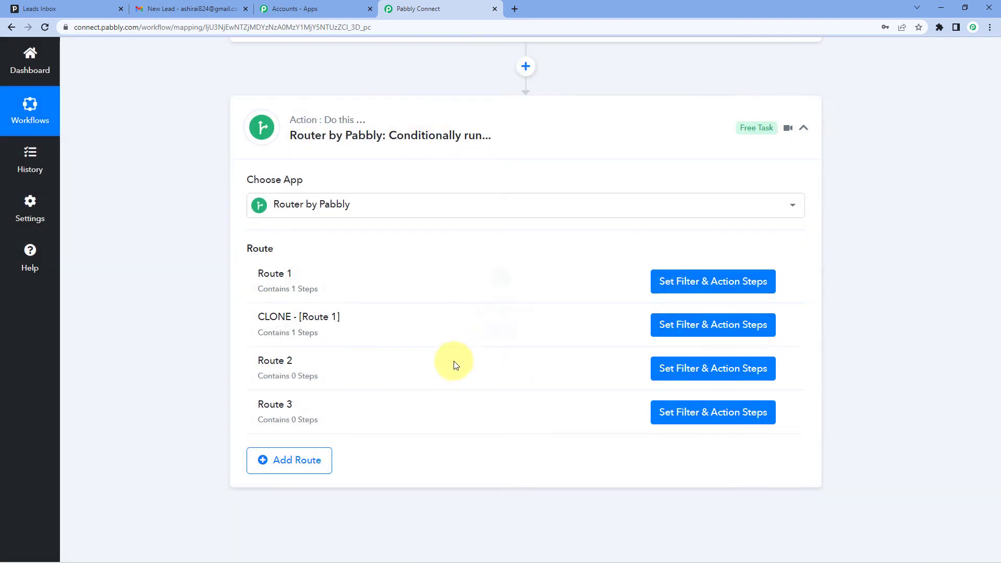
click(789, 284)
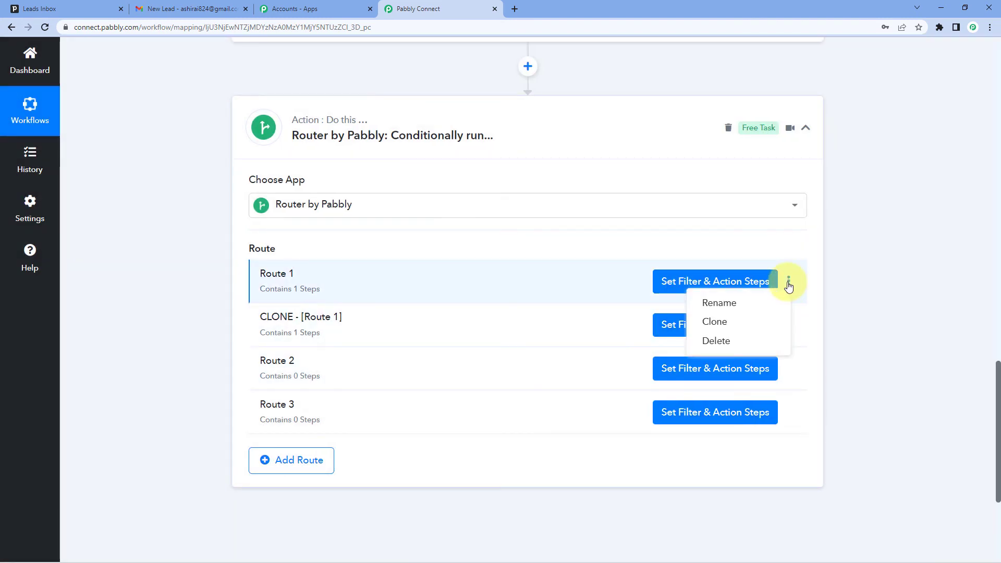
click(722, 324)
click(458, 359)
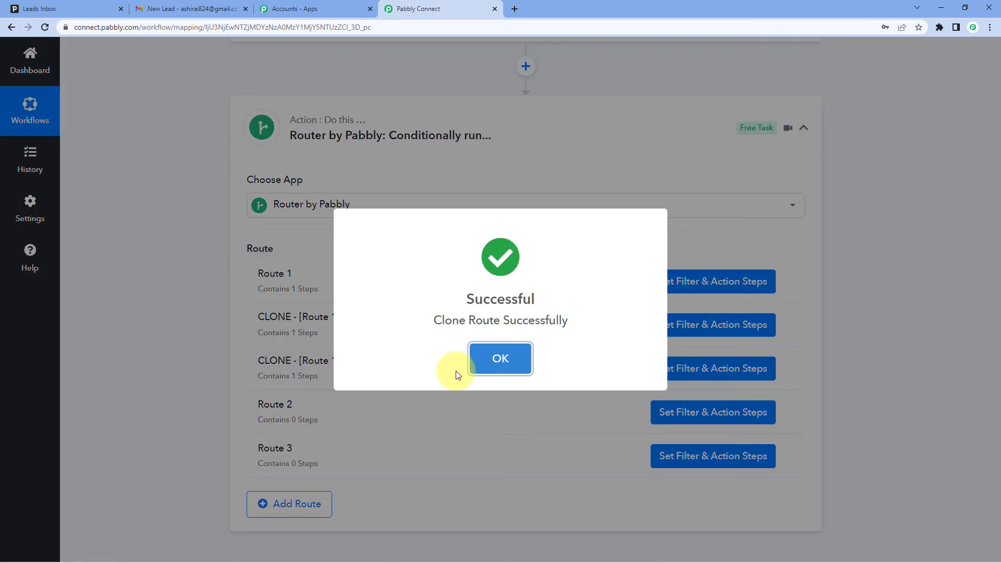
click(498, 360)
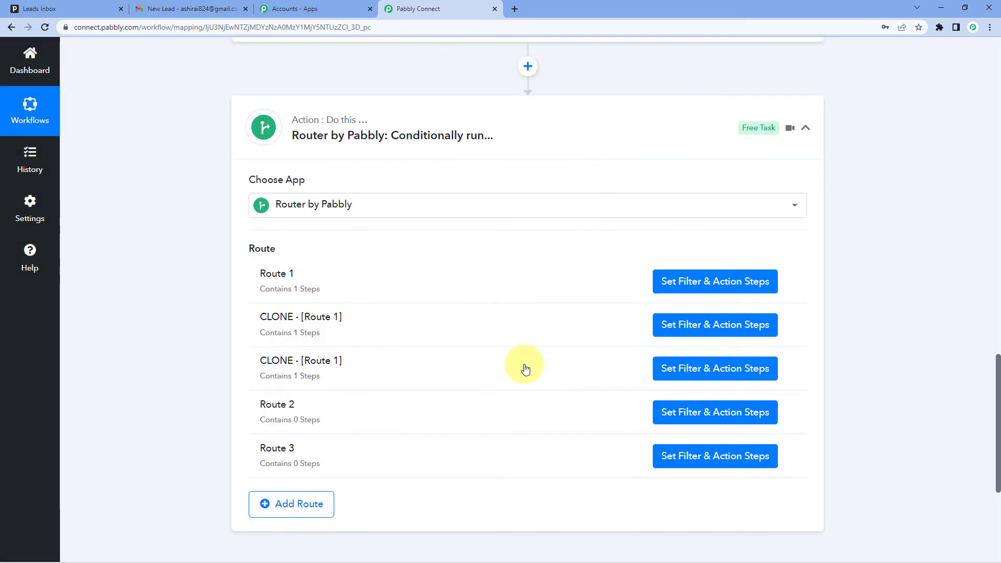
Step: Delete the original empty Route 2 and Route 3 from the Router, confirming each deletion
click(788, 412)
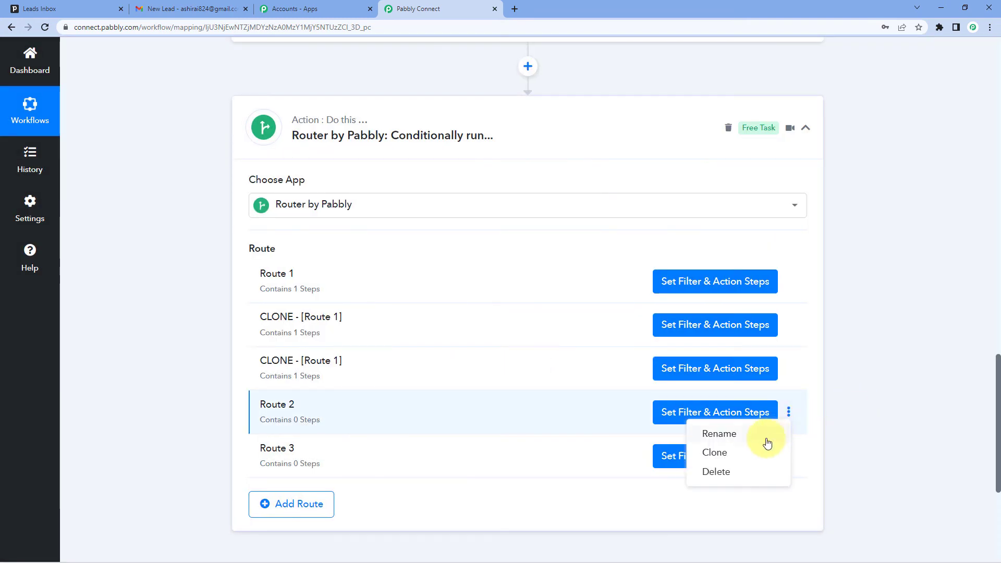
click(723, 471)
key(Return)
click(498, 359)
click(789, 412)
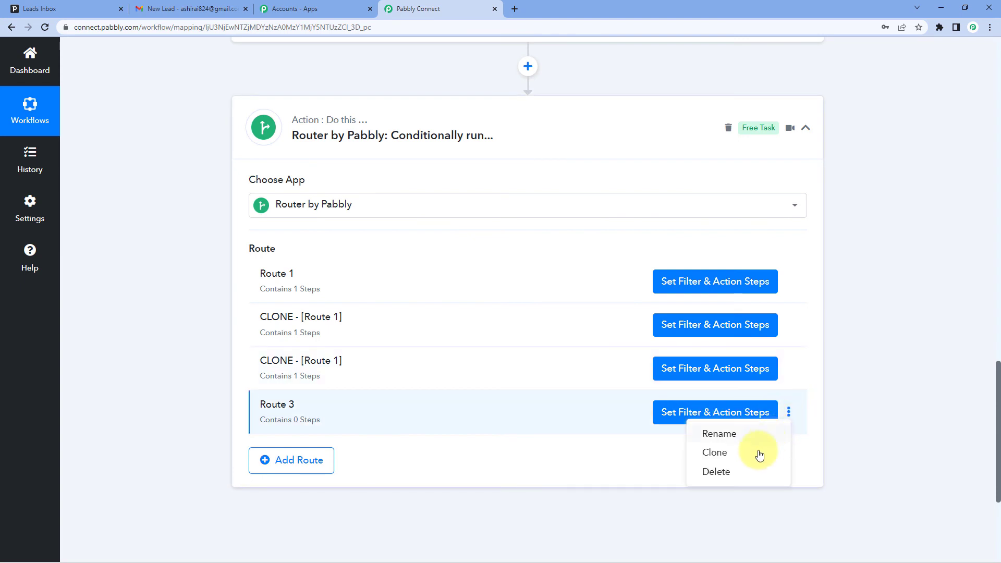
click(723, 471)
click(499, 371)
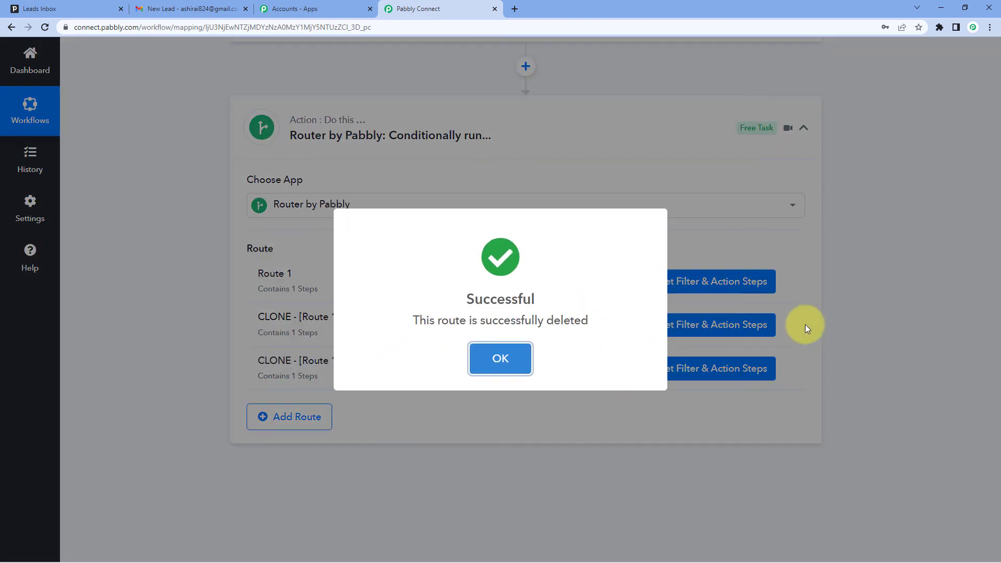
click(809, 324)
Step: Rename the first Route 1 clone as "Route 2"
click(789, 326)
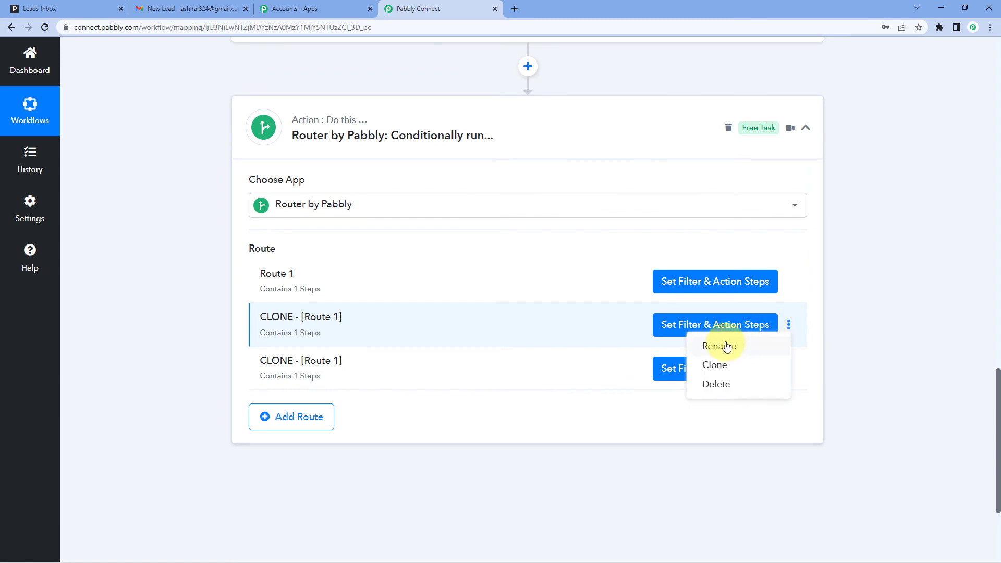
click(722, 344)
drag(460, 313, 229, 341)
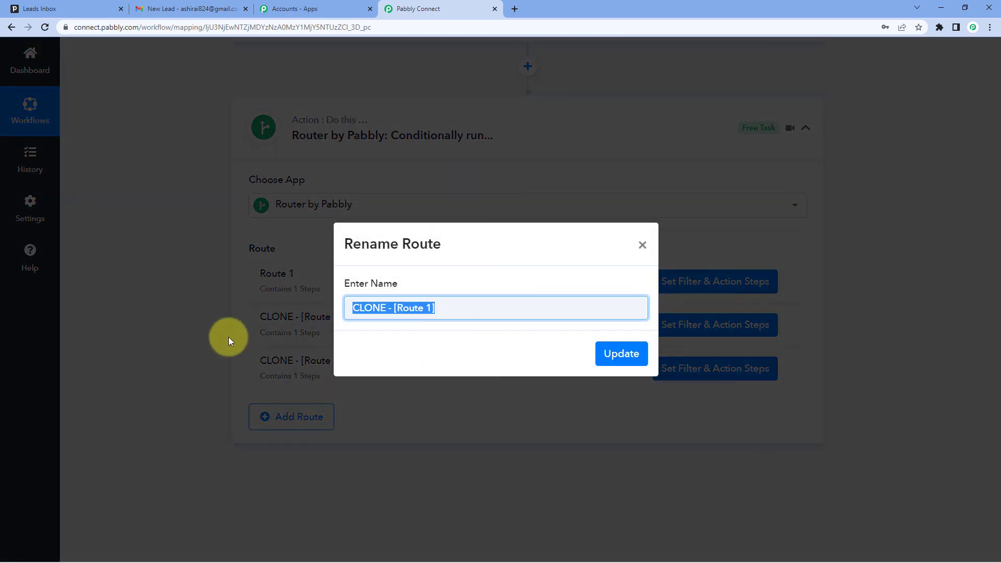
text(Ro)
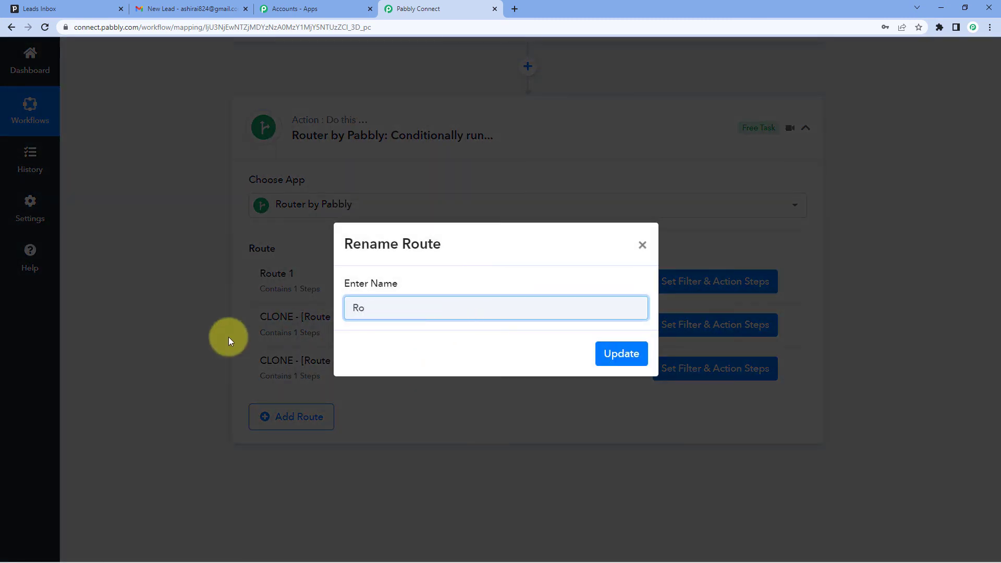
text(ute 2)
click(605, 352)
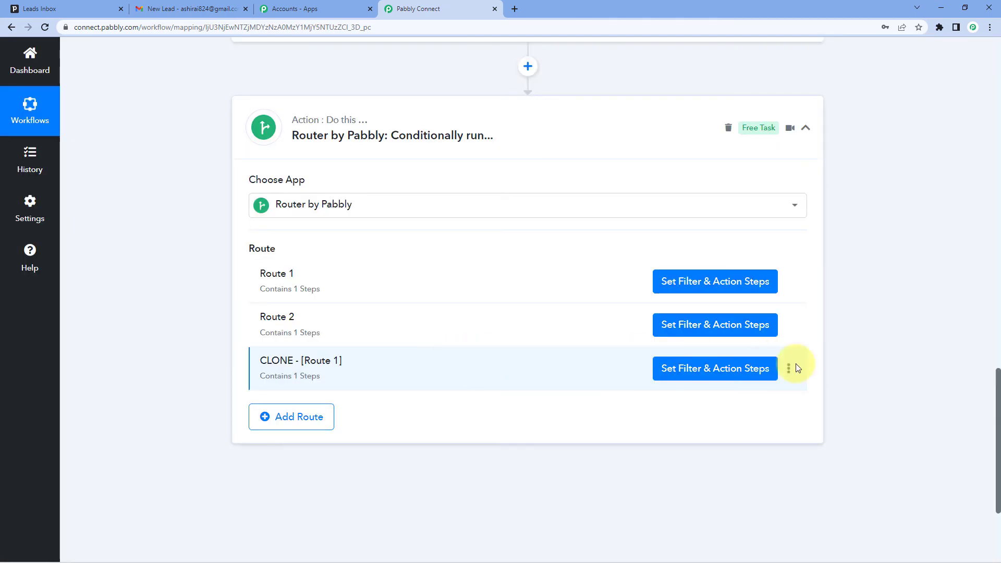
Step: Rename the remaining Route 1 clone as "Route 3"
click(789, 369)
click(730, 389)
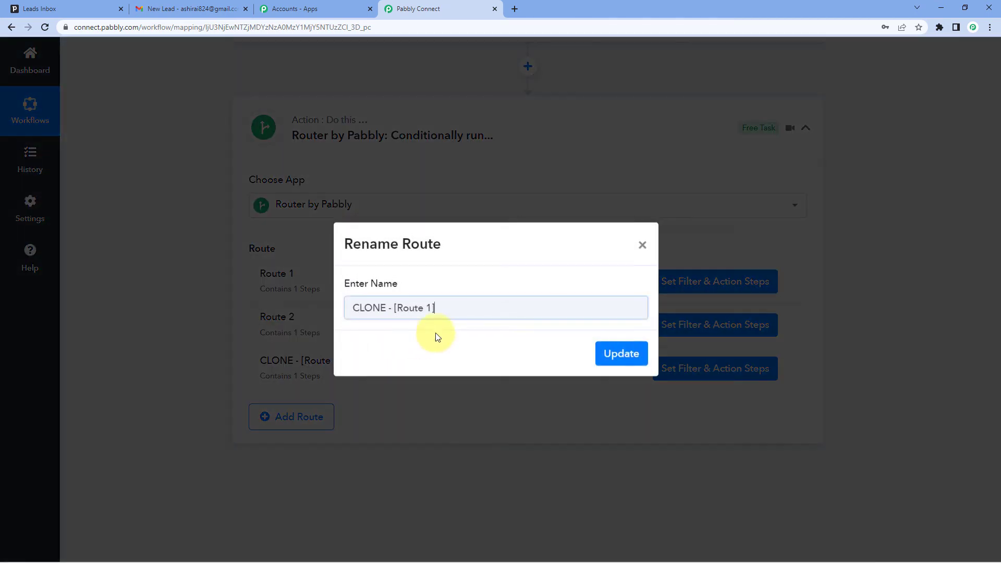
key(ctrl+a)
text(Rout)
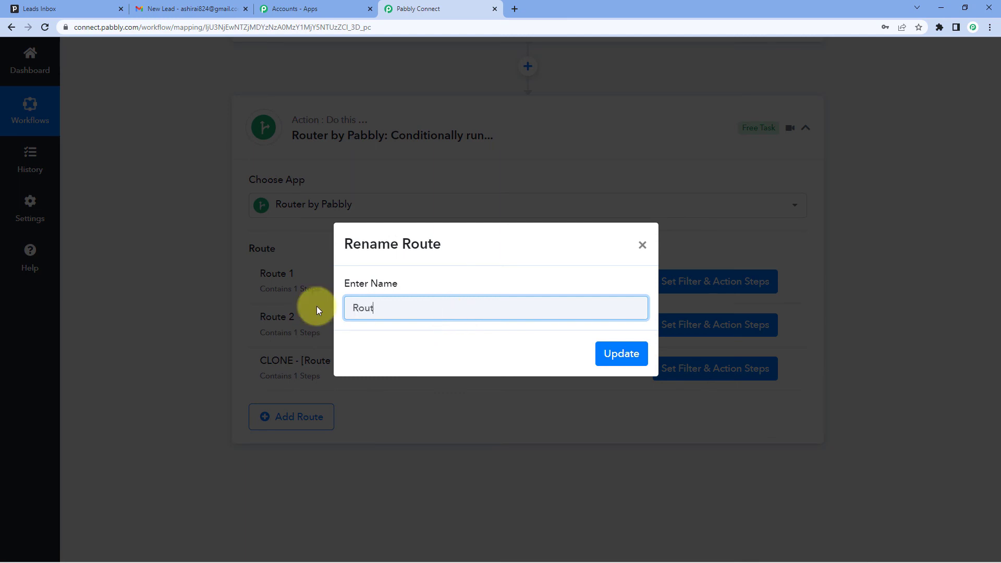
text( 3)
text(e)
key(Return)
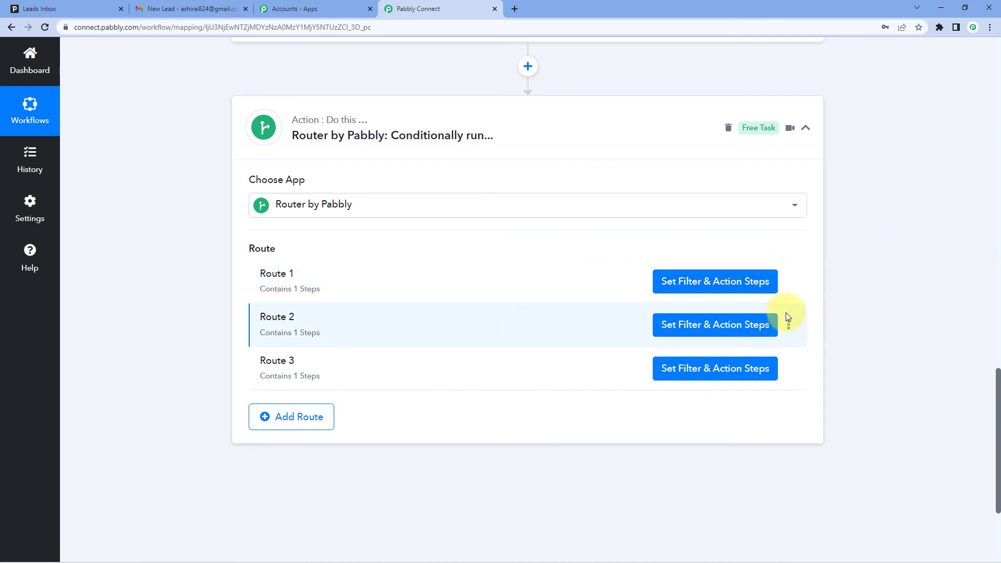
Step: Set the value in Route 2's filter condition to 2 and save the filter
click(721, 331)
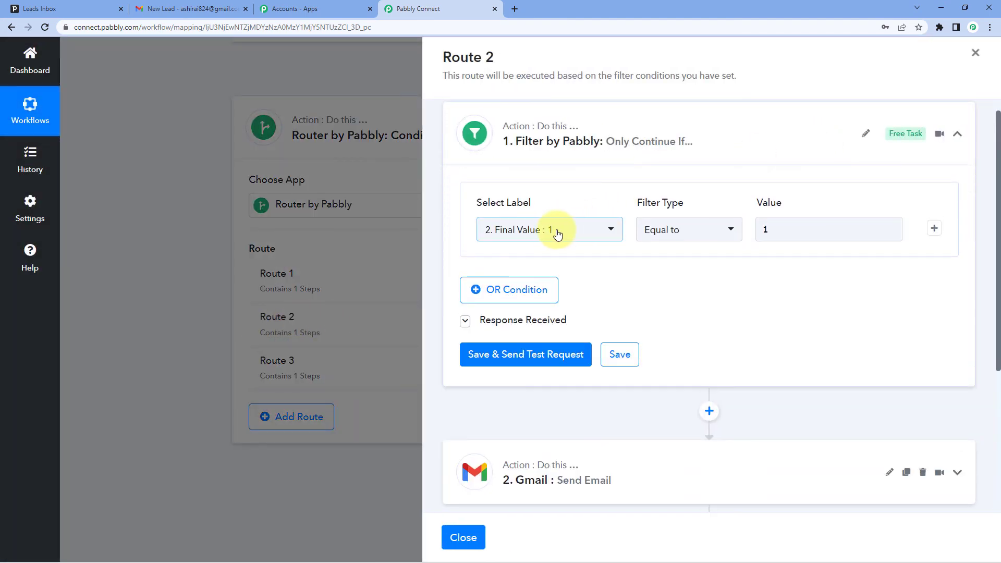
click(794, 226)
key(ctrl+a)
text(2)
click(659, 290)
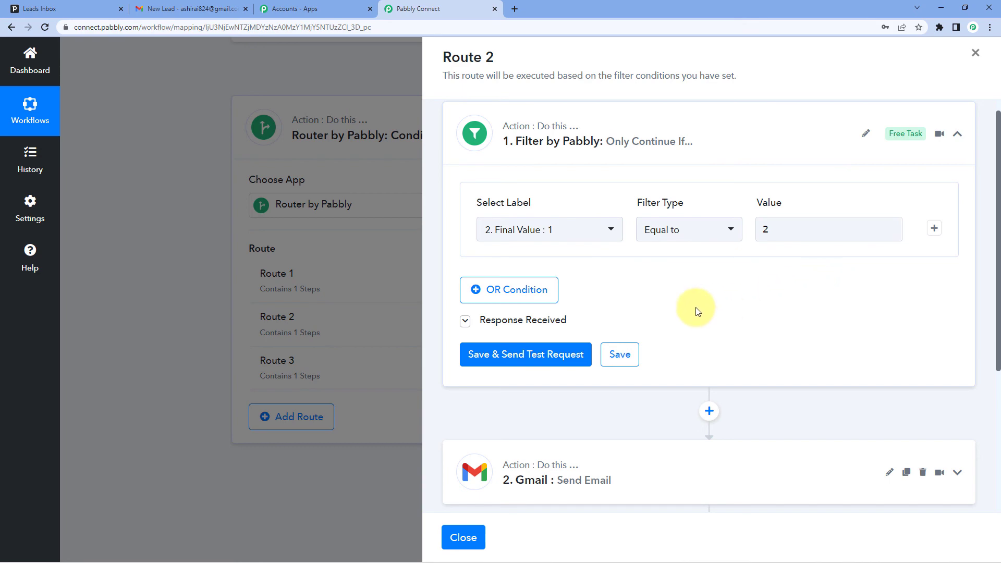
click(620, 354)
click(492, 352)
Step: Replace the recipient email address in Route 2's Gmail Send Email step with a different team member's email
scroll(615, 334, down, 3)
scroll(611, 336, down, 1)
click(637, 270)
scroll(657, 238, down, 3)
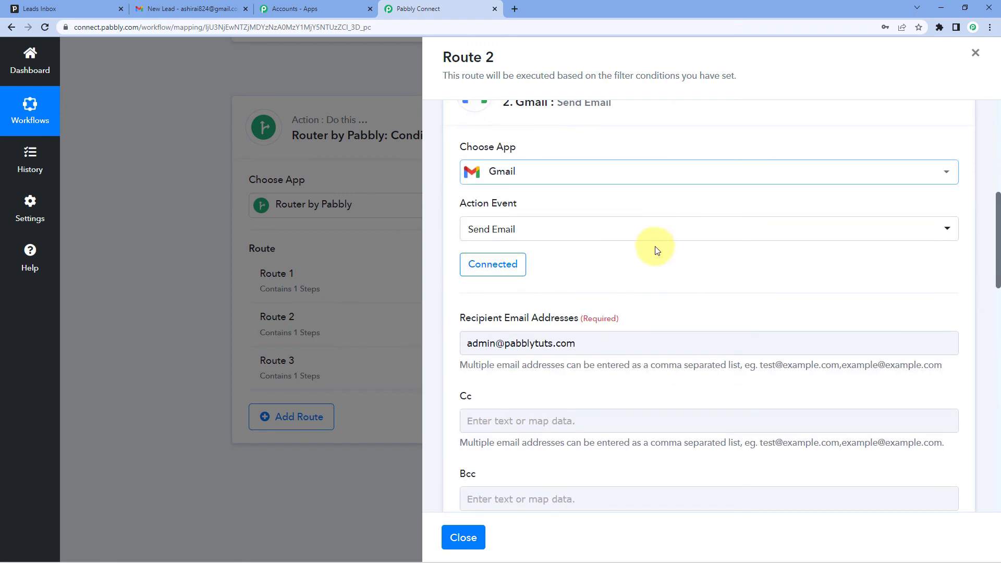
drag(601, 336, 440, 347)
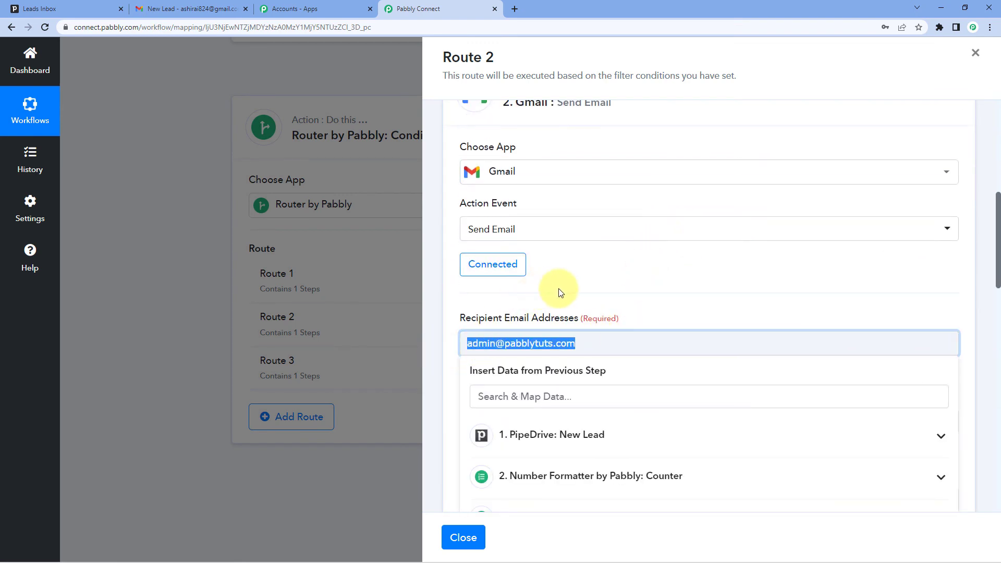
key(BackSpace)
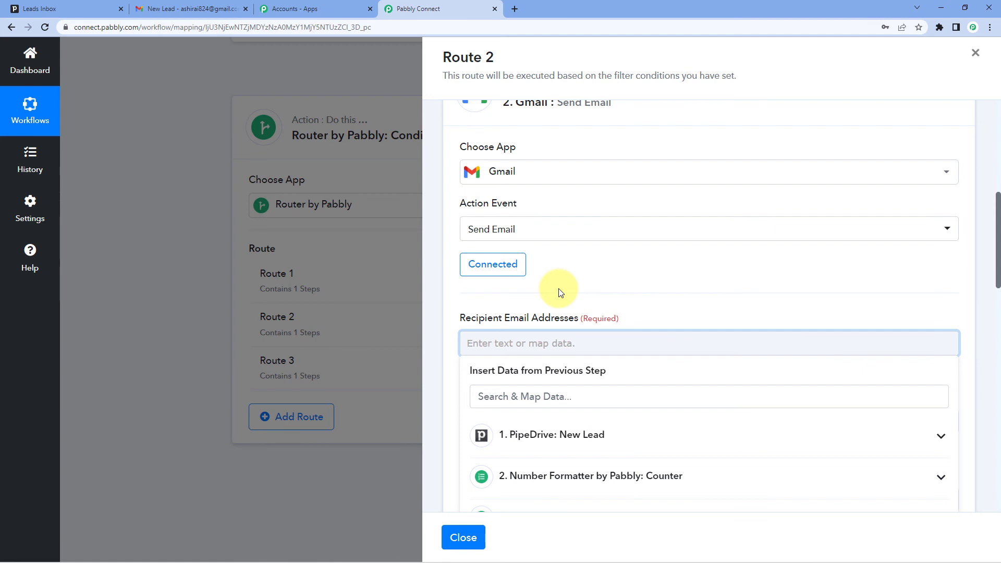
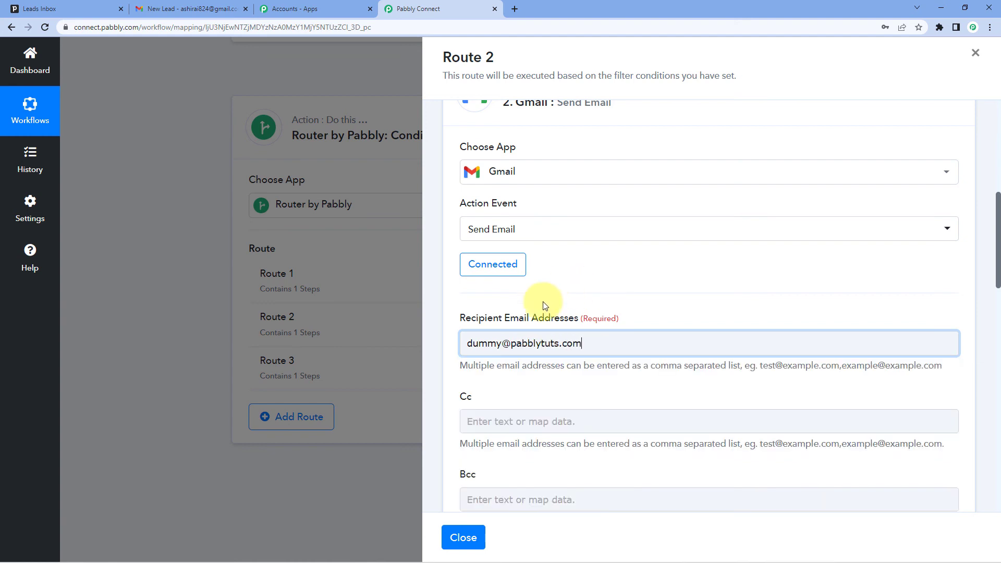
Step: Check the email content of Route 2's Gmail step, save the step and close the route
scroll(581, 337, down, 12)
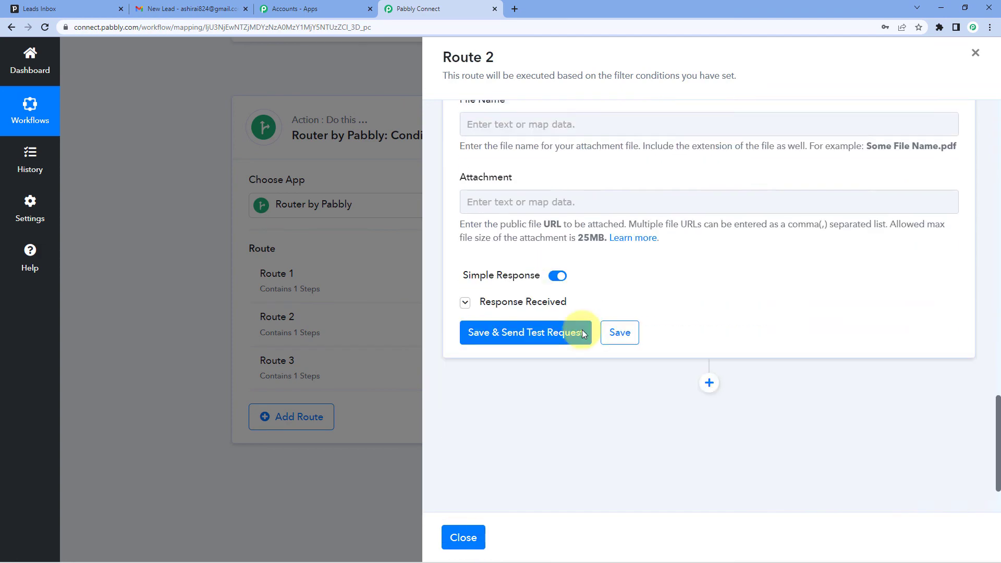
click(621, 327)
scroll(645, 304, up, 12)
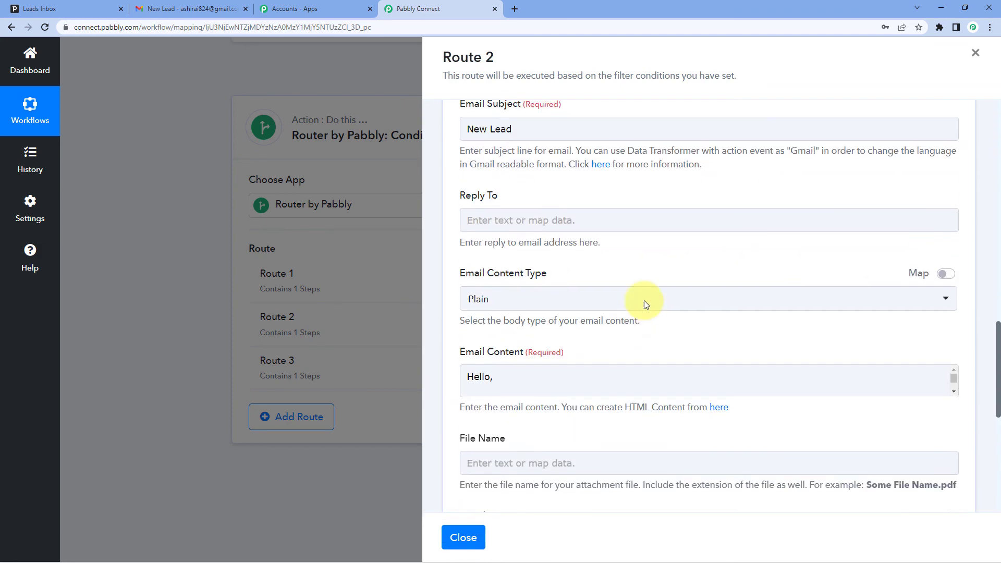
scroll(645, 304, down, 12)
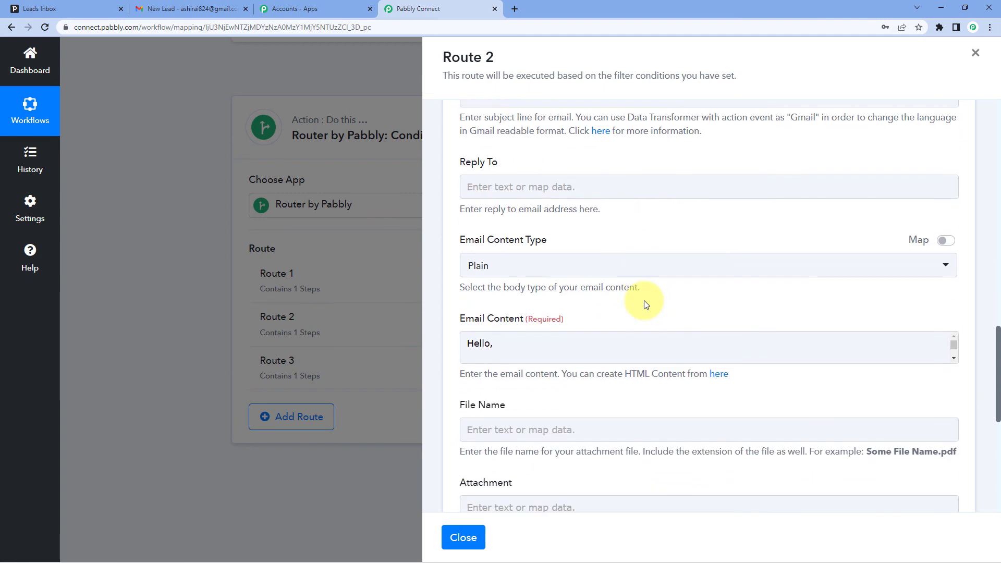
scroll(646, 304, up, 4)
click(592, 246)
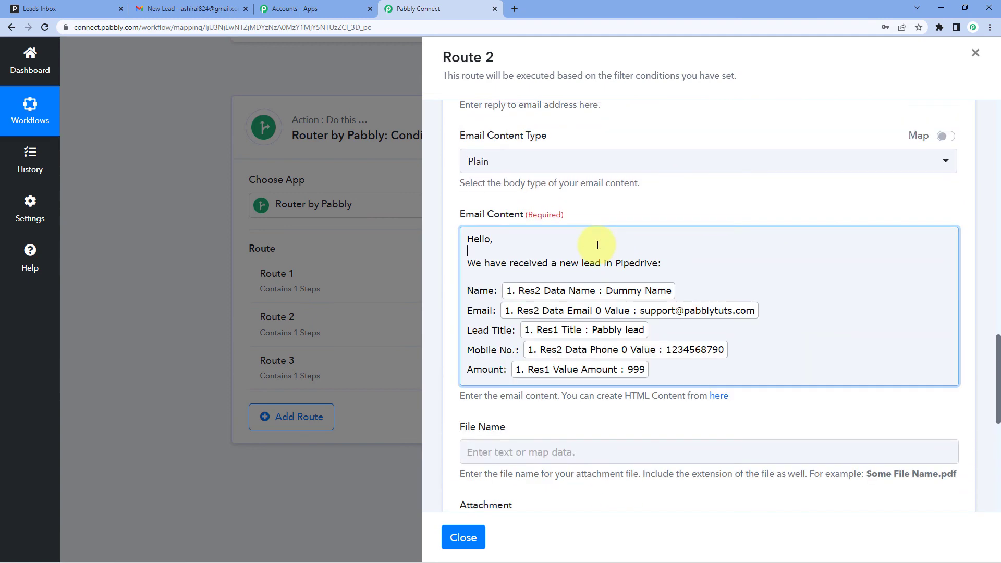
scroll(589, 365, down, 3)
scroll(656, 344, down, 3)
click(625, 295)
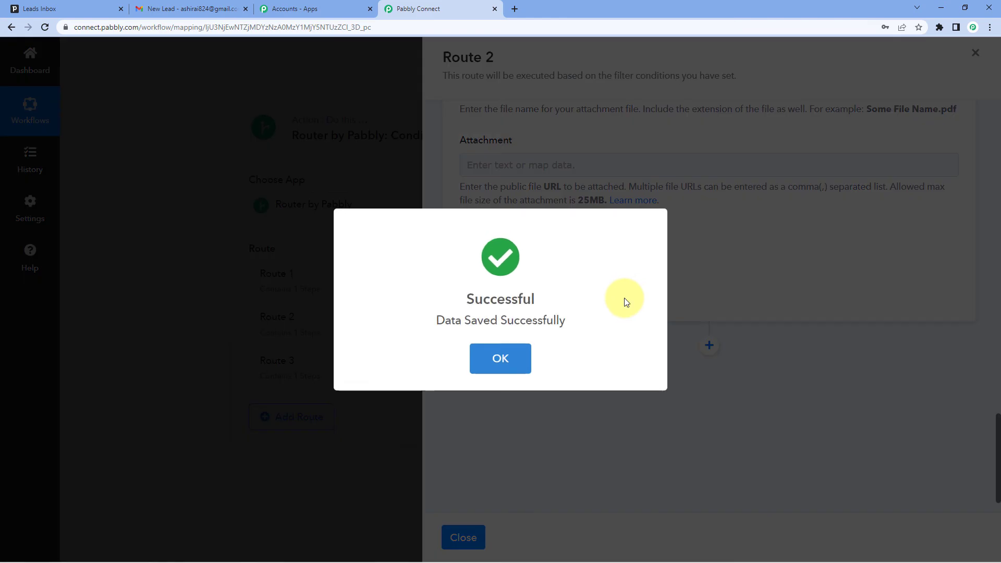
click(508, 360)
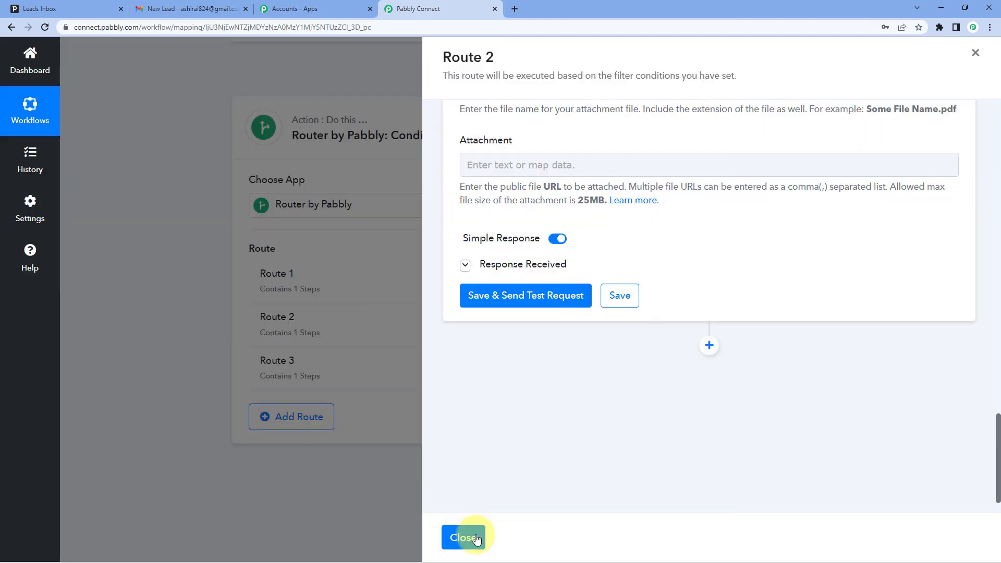
click(466, 535)
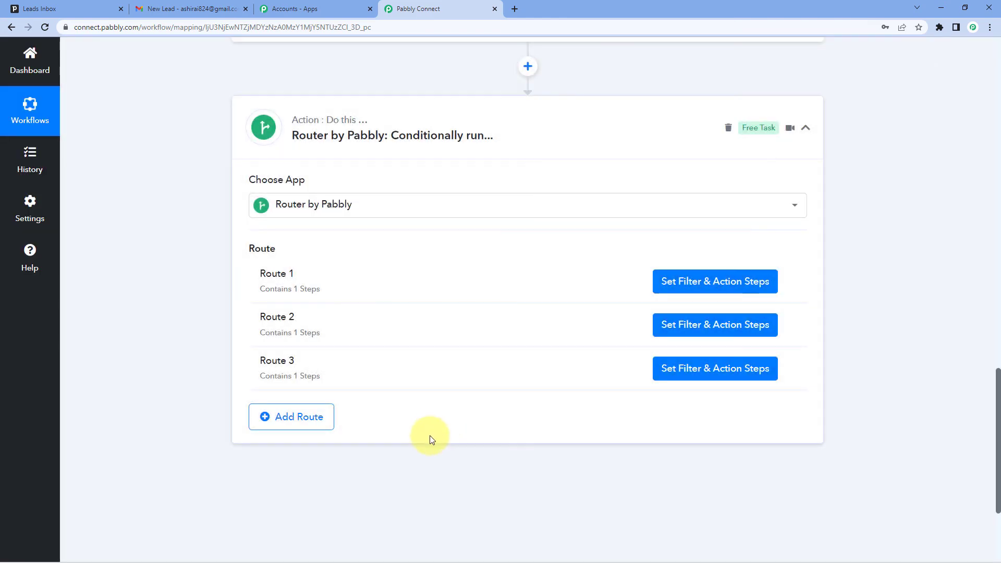
Step: Set the value in Route 3's filter condition to 3 and save the filter
click(685, 378)
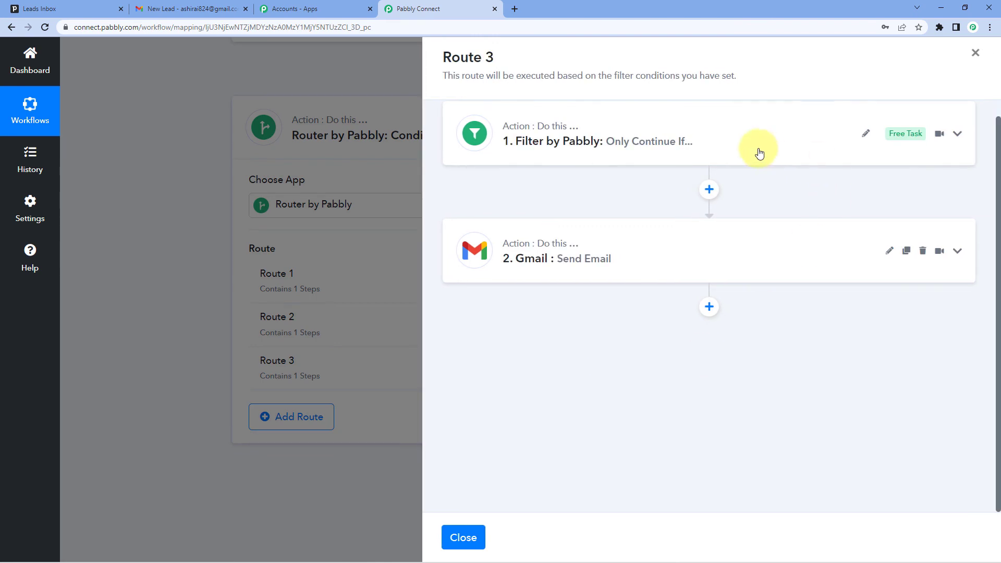
click(759, 153)
click(787, 222)
key(BackSpace)
text(3)
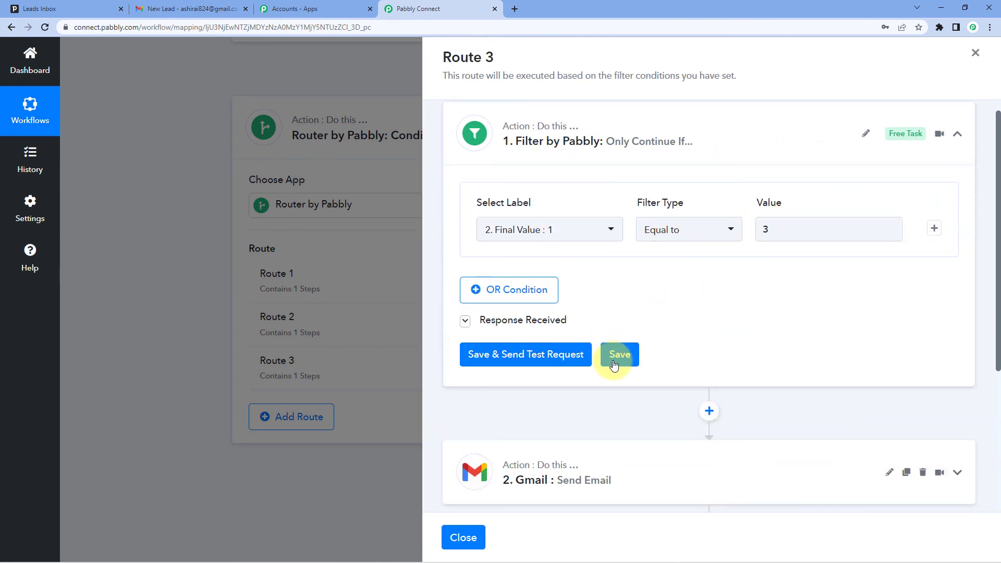
click(614, 365)
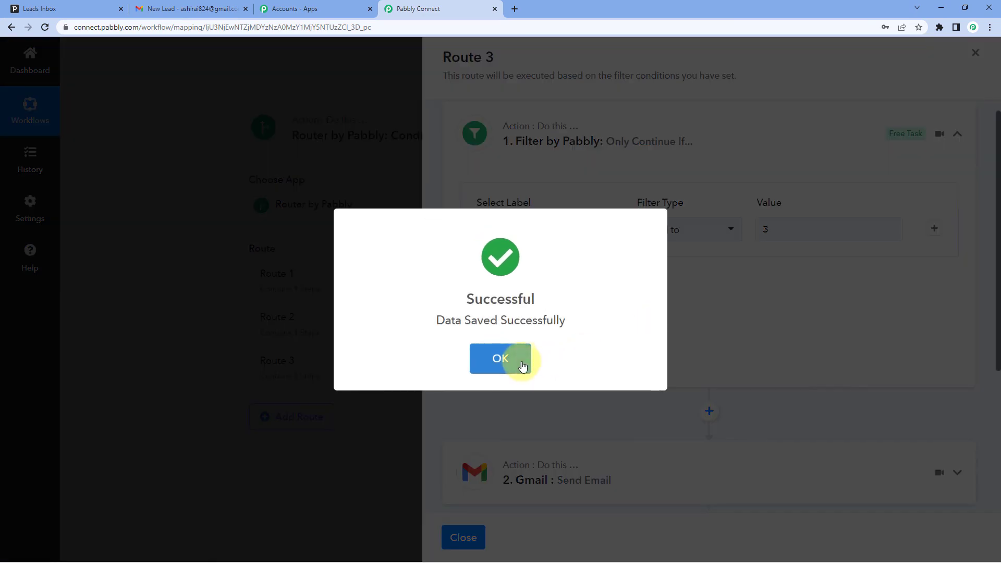
click(519, 359)
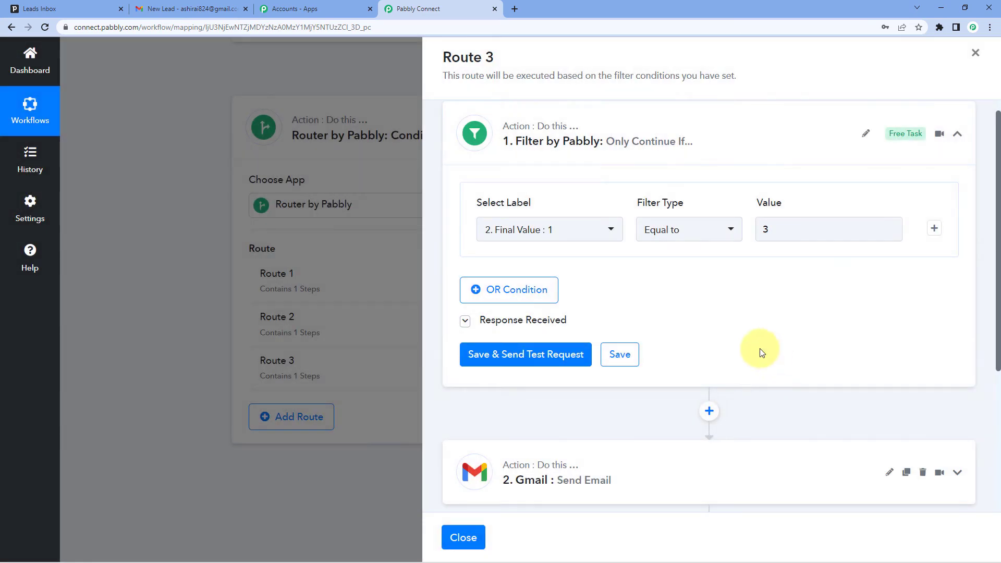
Step: Replace the recipient email address in Route 3's Gmail Send Email step with the third recipient's email
scroll(633, 312, down, 4)
click(604, 271)
scroll(604, 277, down, 5)
drag(576, 254, 434, 256)
key(BackSpace)
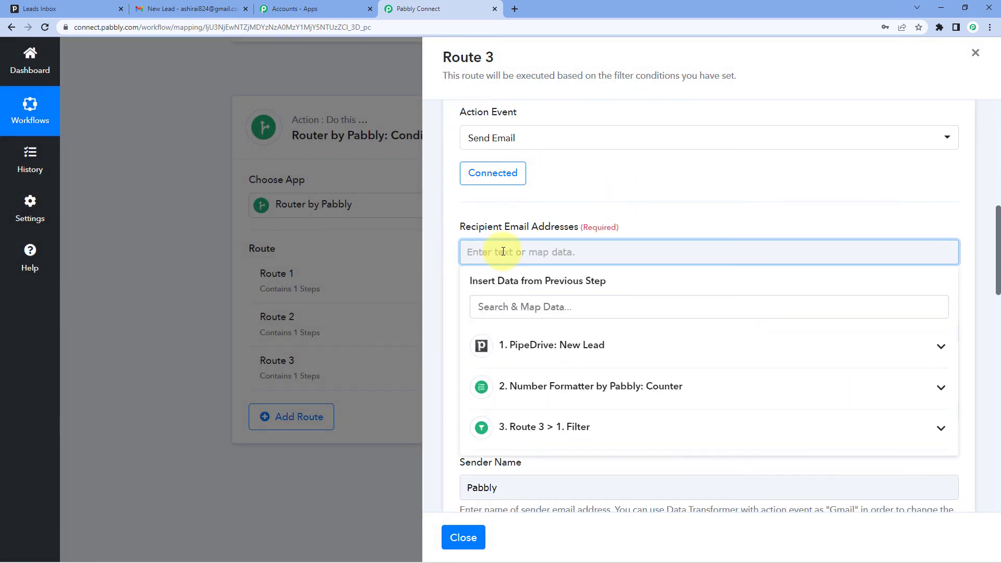
click(585, 201)
Step: Save Route 3's Gmail step and close the route
scroll(601, 239, down, 6)
scroll(601, 253, down, 10)
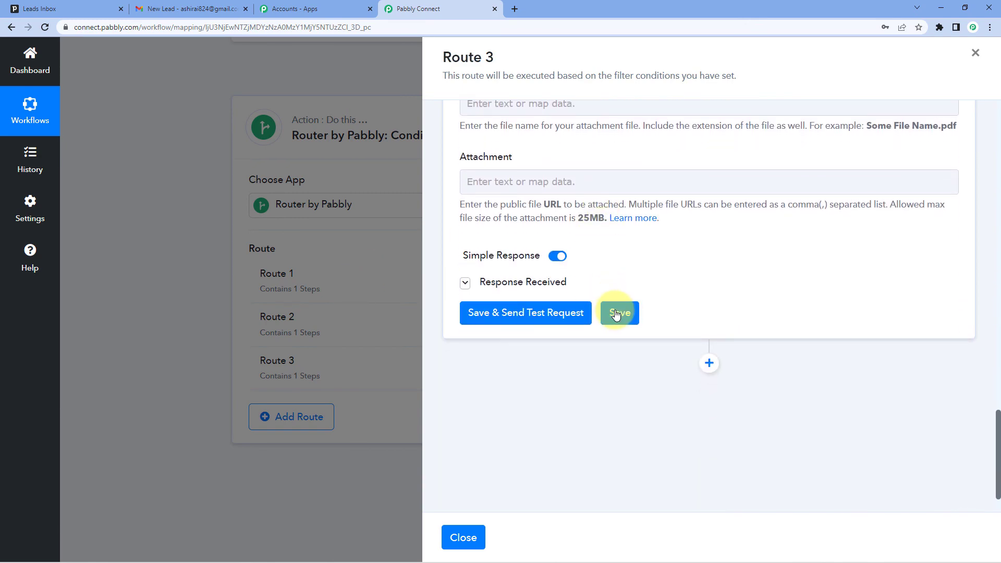
click(616, 315)
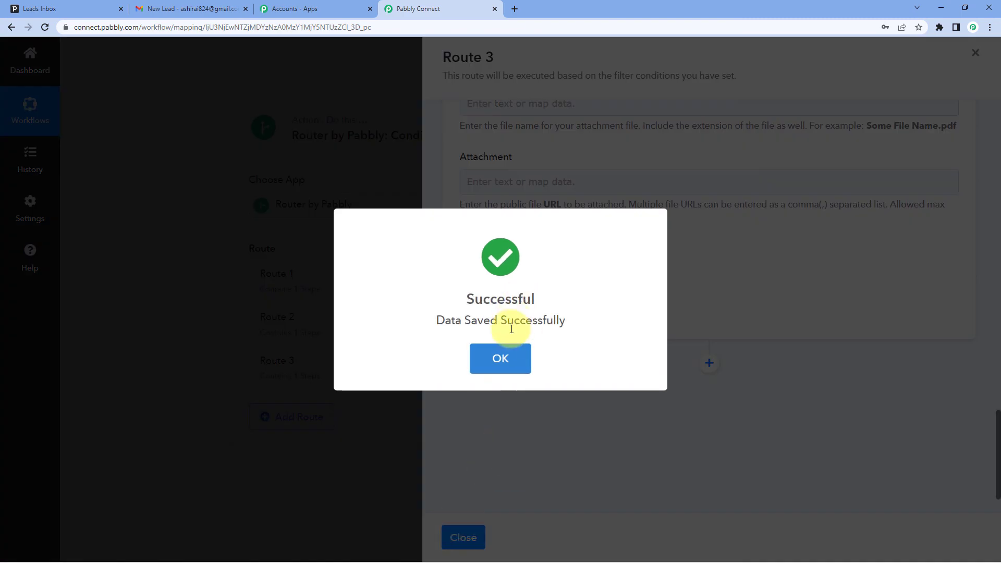
click(501, 356)
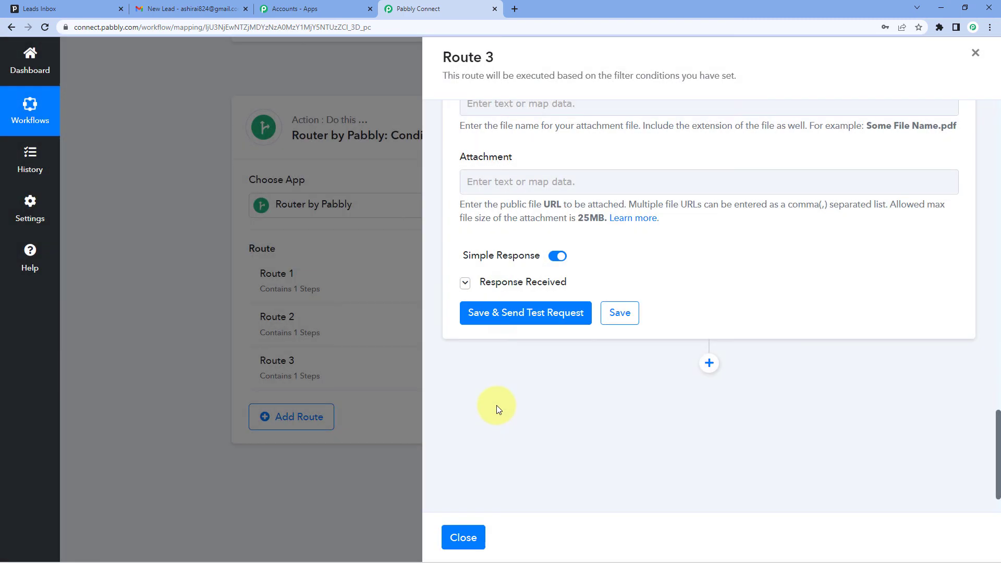
click(473, 537)
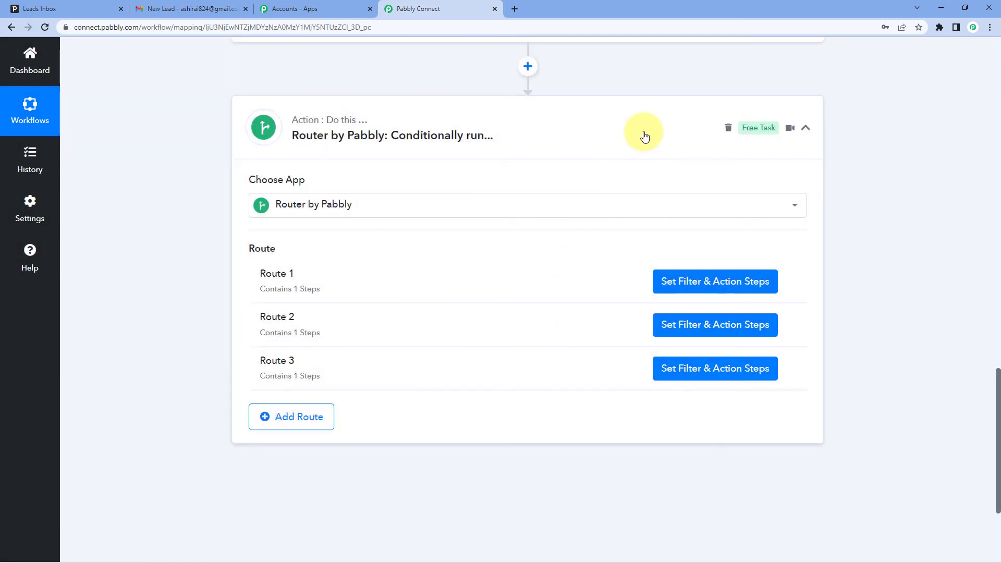
Step: Collapse the open workflow steps and view the Leads Inbox in Pipedrive
scroll(633, 162, up, 15)
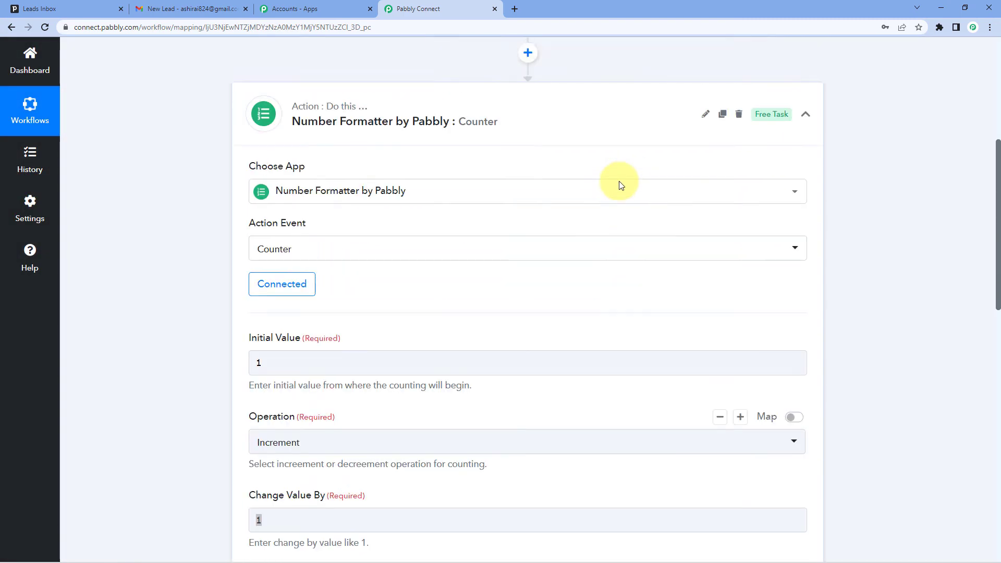
scroll(618, 180, up, 3)
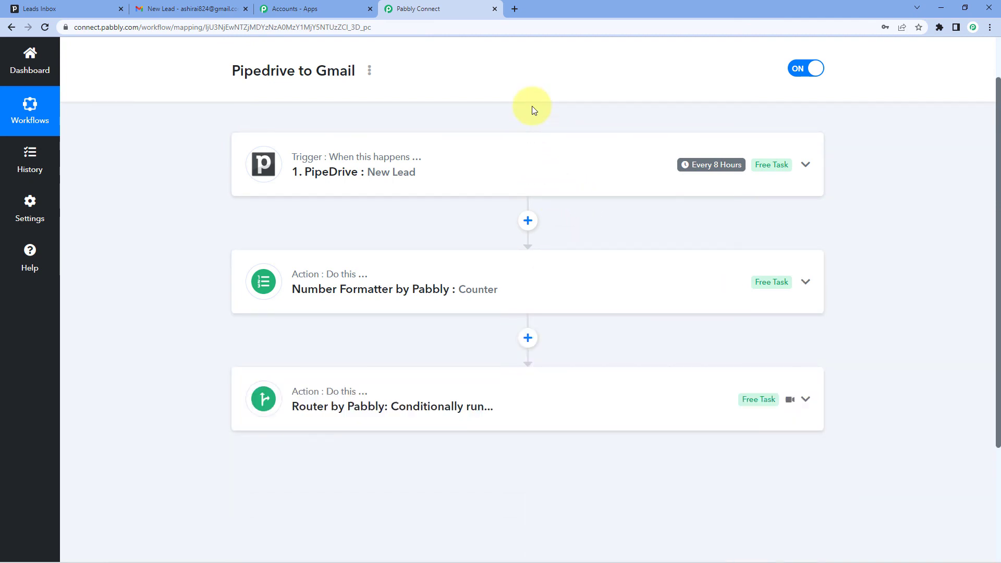
click(78, 8)
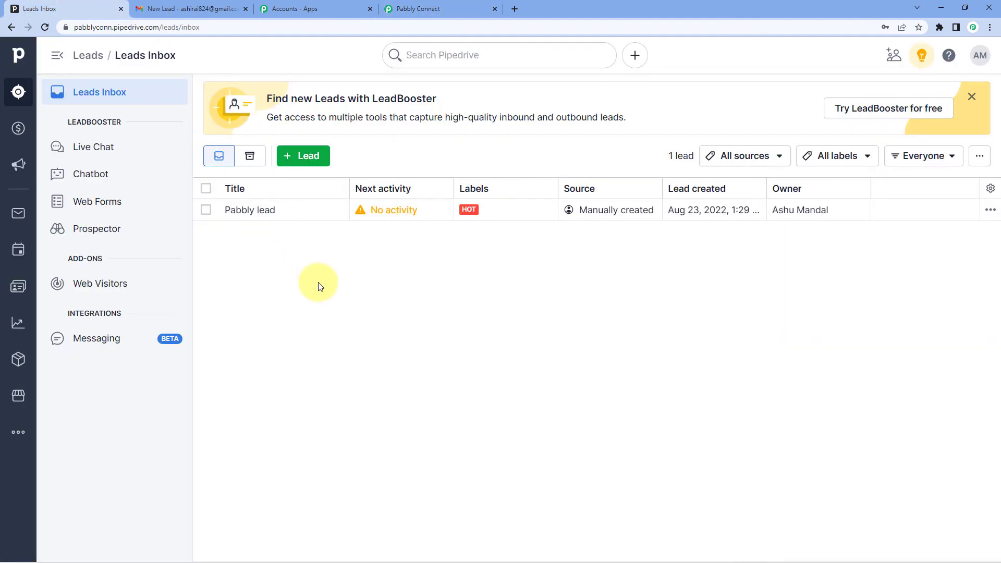
Step: Return to the Pabbly Connect workflow and review the Number Formatter Counter step's settings and response
click(431, 8)
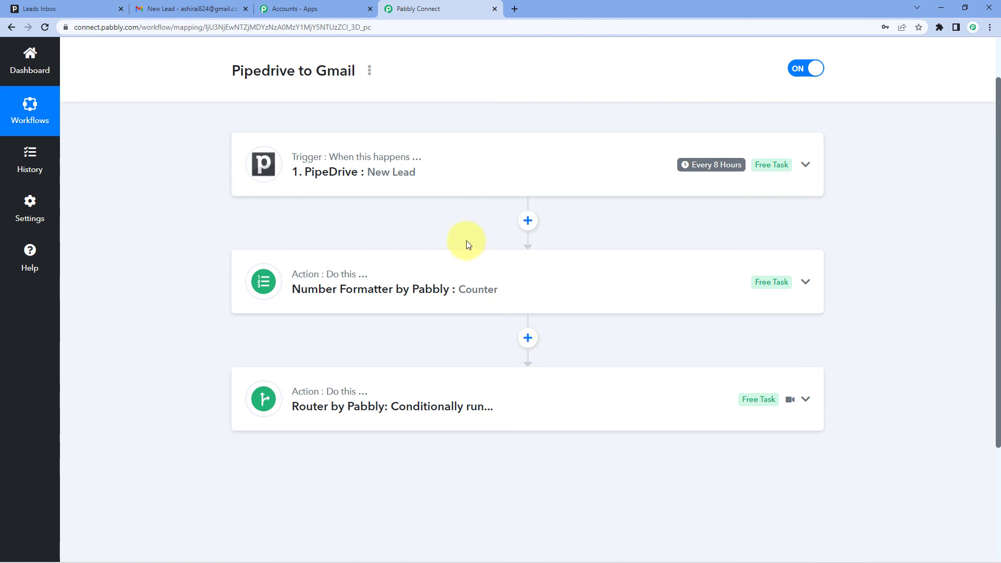
click(442, 286)
scroll(180, 283, down, 5)
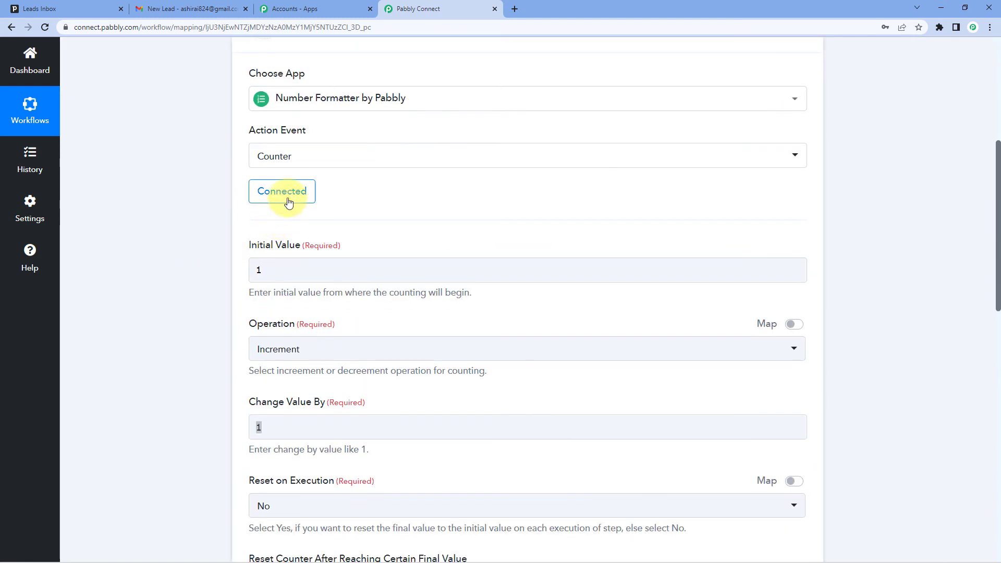
scroll(470, 211, down, 12)
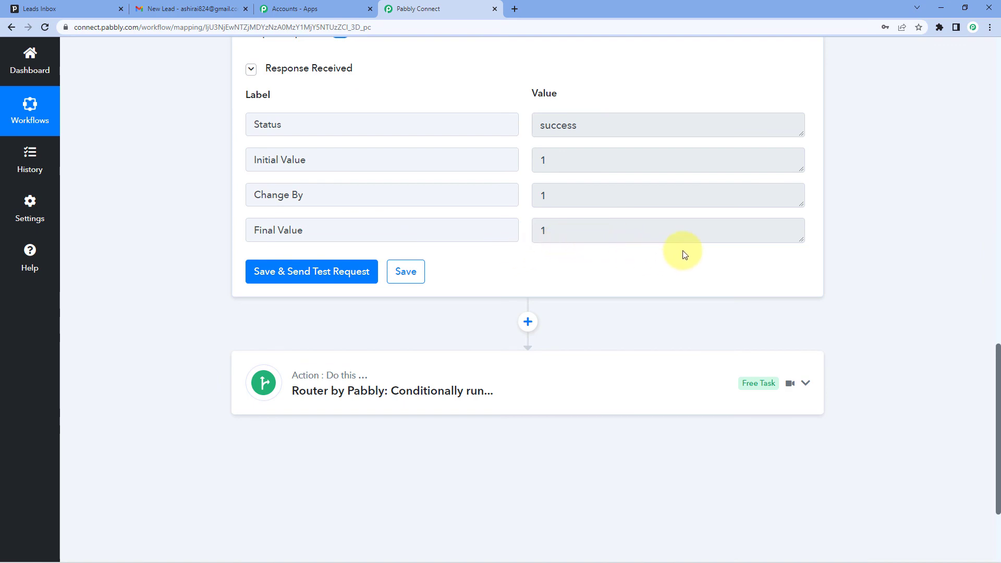
scroll(683, 252, up, 10)
scroll(444, 170, up, 4)
click(436, 134)
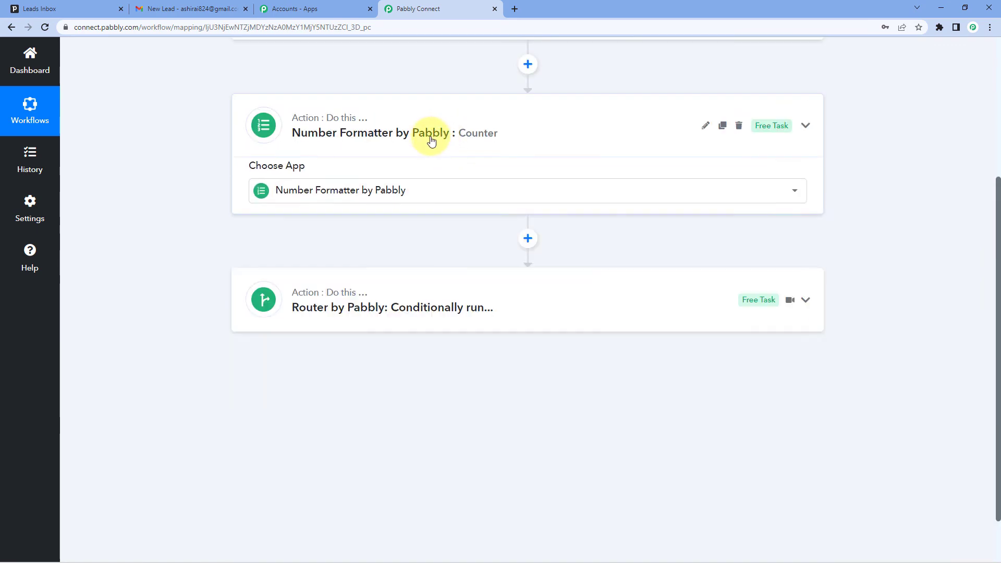
Step: Review the three routes in the Router step, collapse it and return to the workflow overview
click(454, 232)
scroll(182, 261, down, 4)
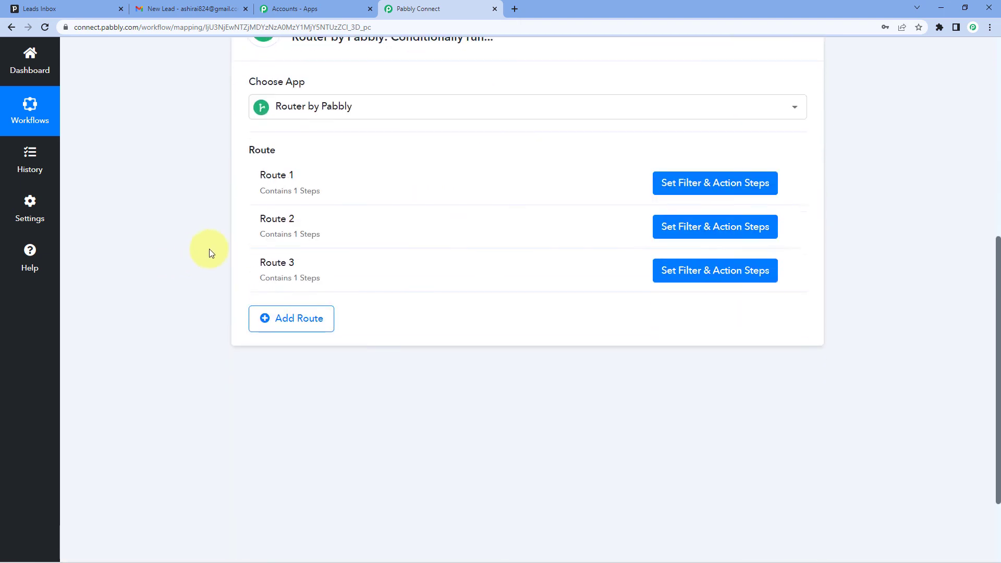
scroll(340, 183, up, 4)
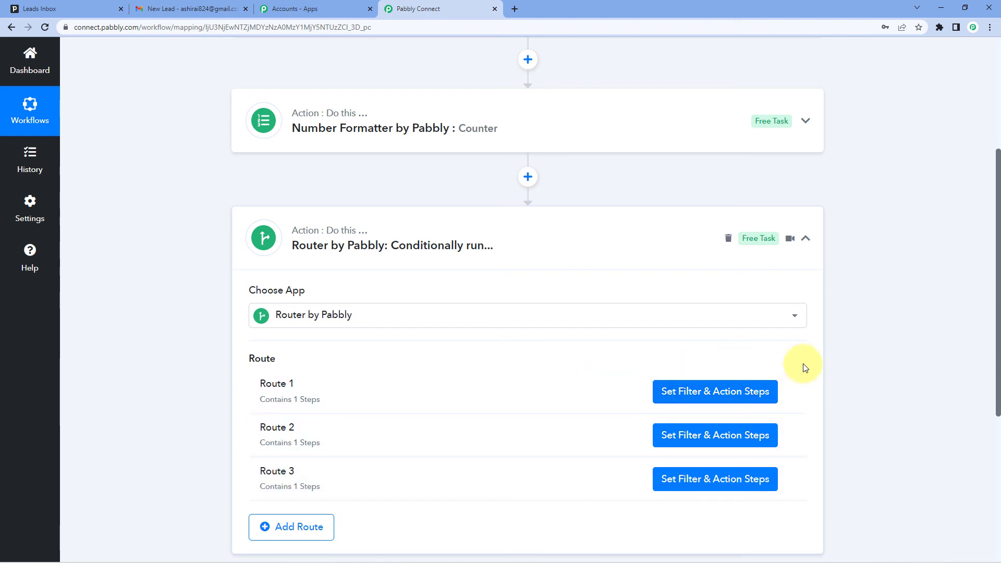
click(807, 239)
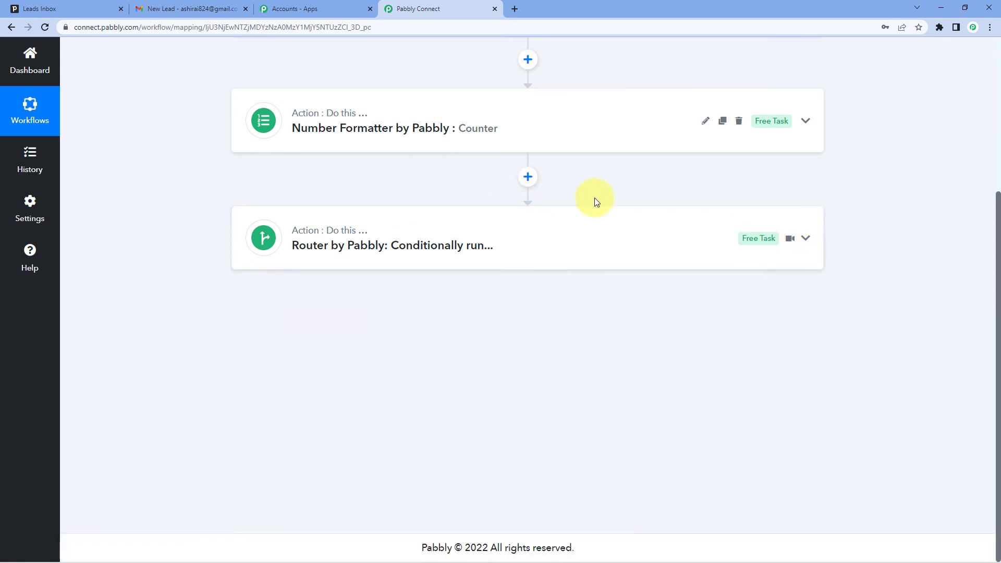
scroll(554, 197, up, 5)
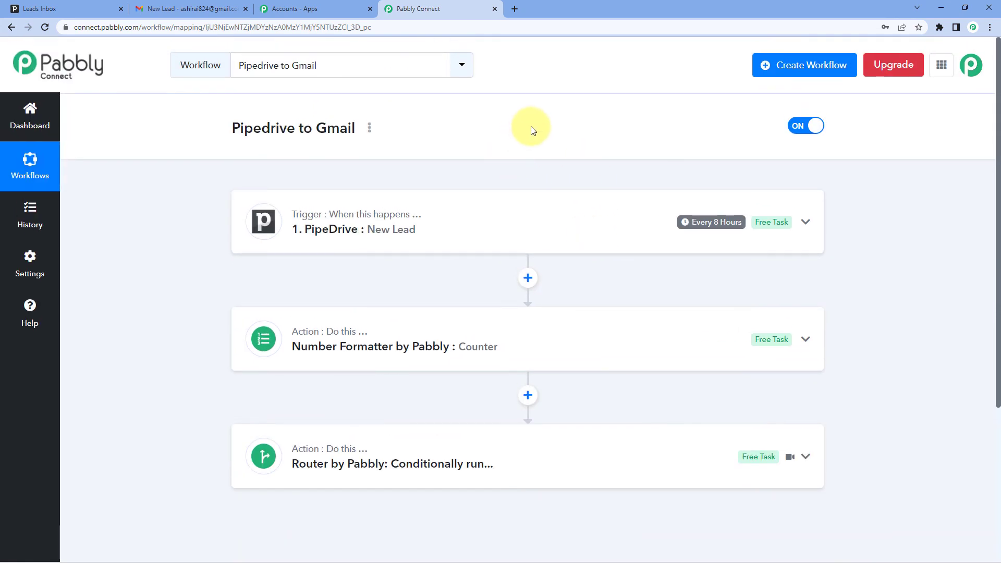